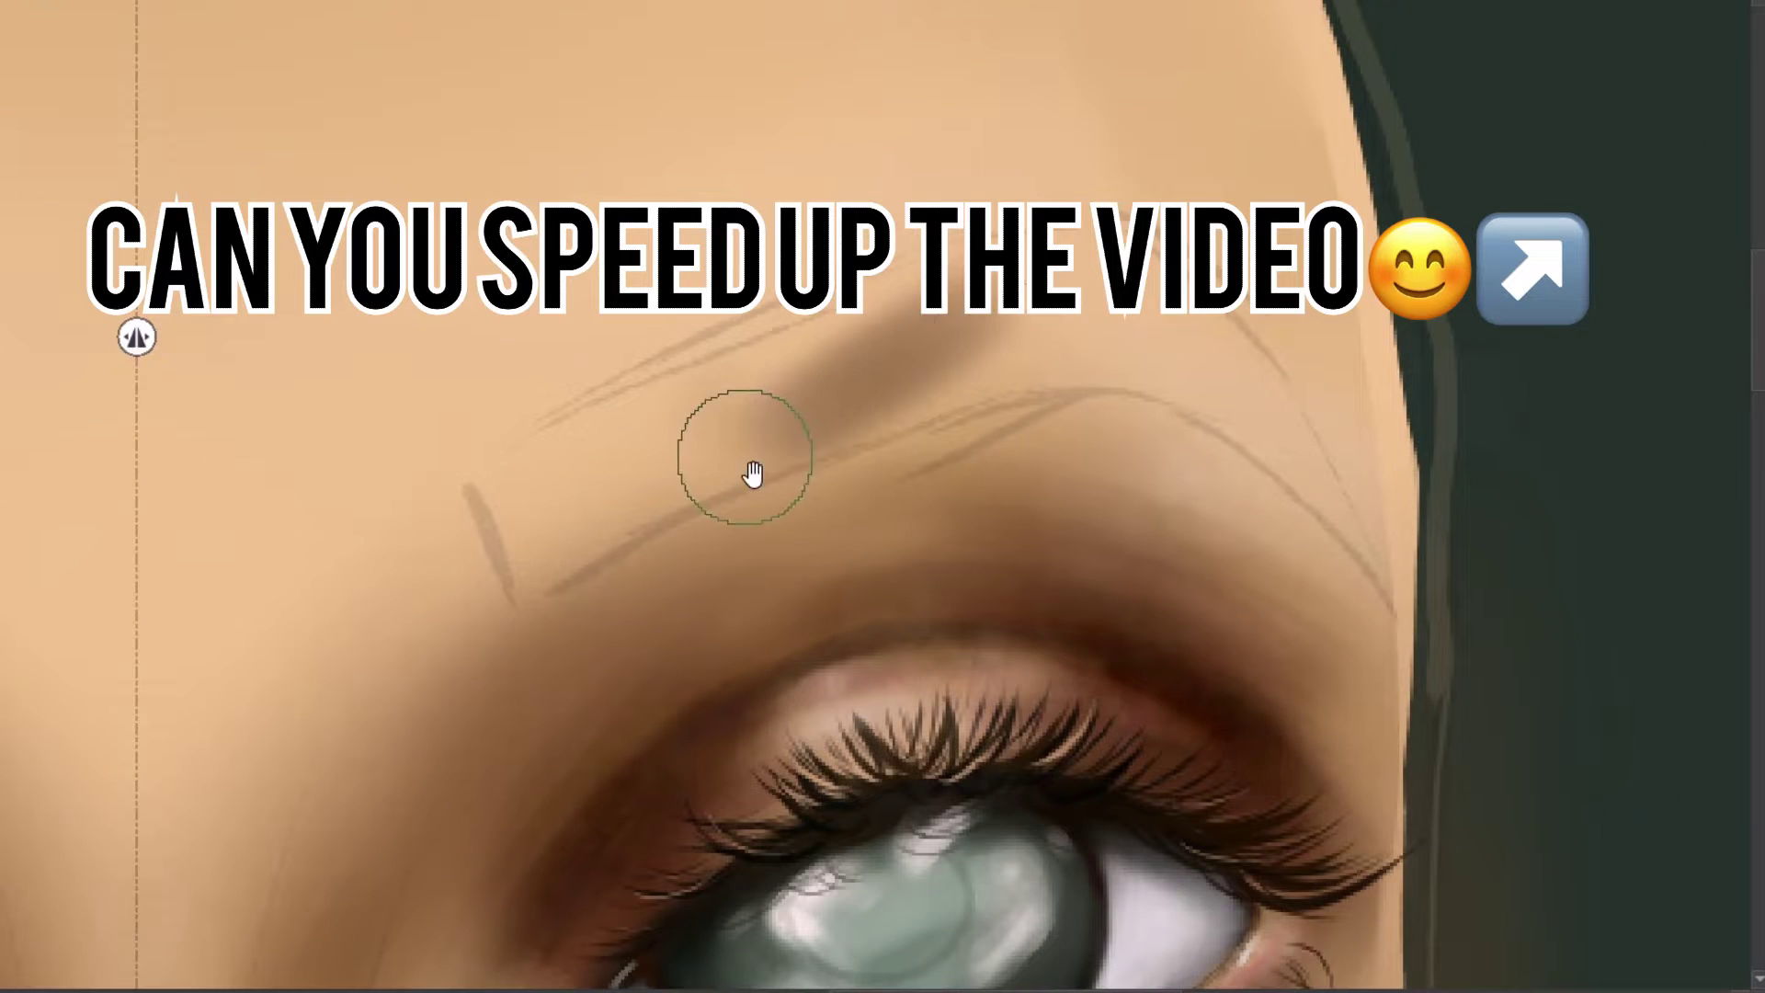
Step: Paint the dark brown eyebrow shape over the sketch, extending and darkening its tail and lower edge
{"action": "mouse_move", "coordinate": [790, 386]}
{"action": "left_mouse_down"}
{"action": "mouse_move", "coordinate": [1053, 340]}
{"action": "mouse_move", "coordinate": [813, 386]}
{"action": "mouse_move", "coordinate": [1057, 303]}
{"action": "mouse_move", "coordinate": [957, 284]}
{"action": "mouse_move", "coordinate": [658, 441]}
{"action": "mouse_move", "coordinate": [827, 394]}
{"action": "mouse_move", "coordinate": [680, 436]}
{"action": "left_mouse_up"}
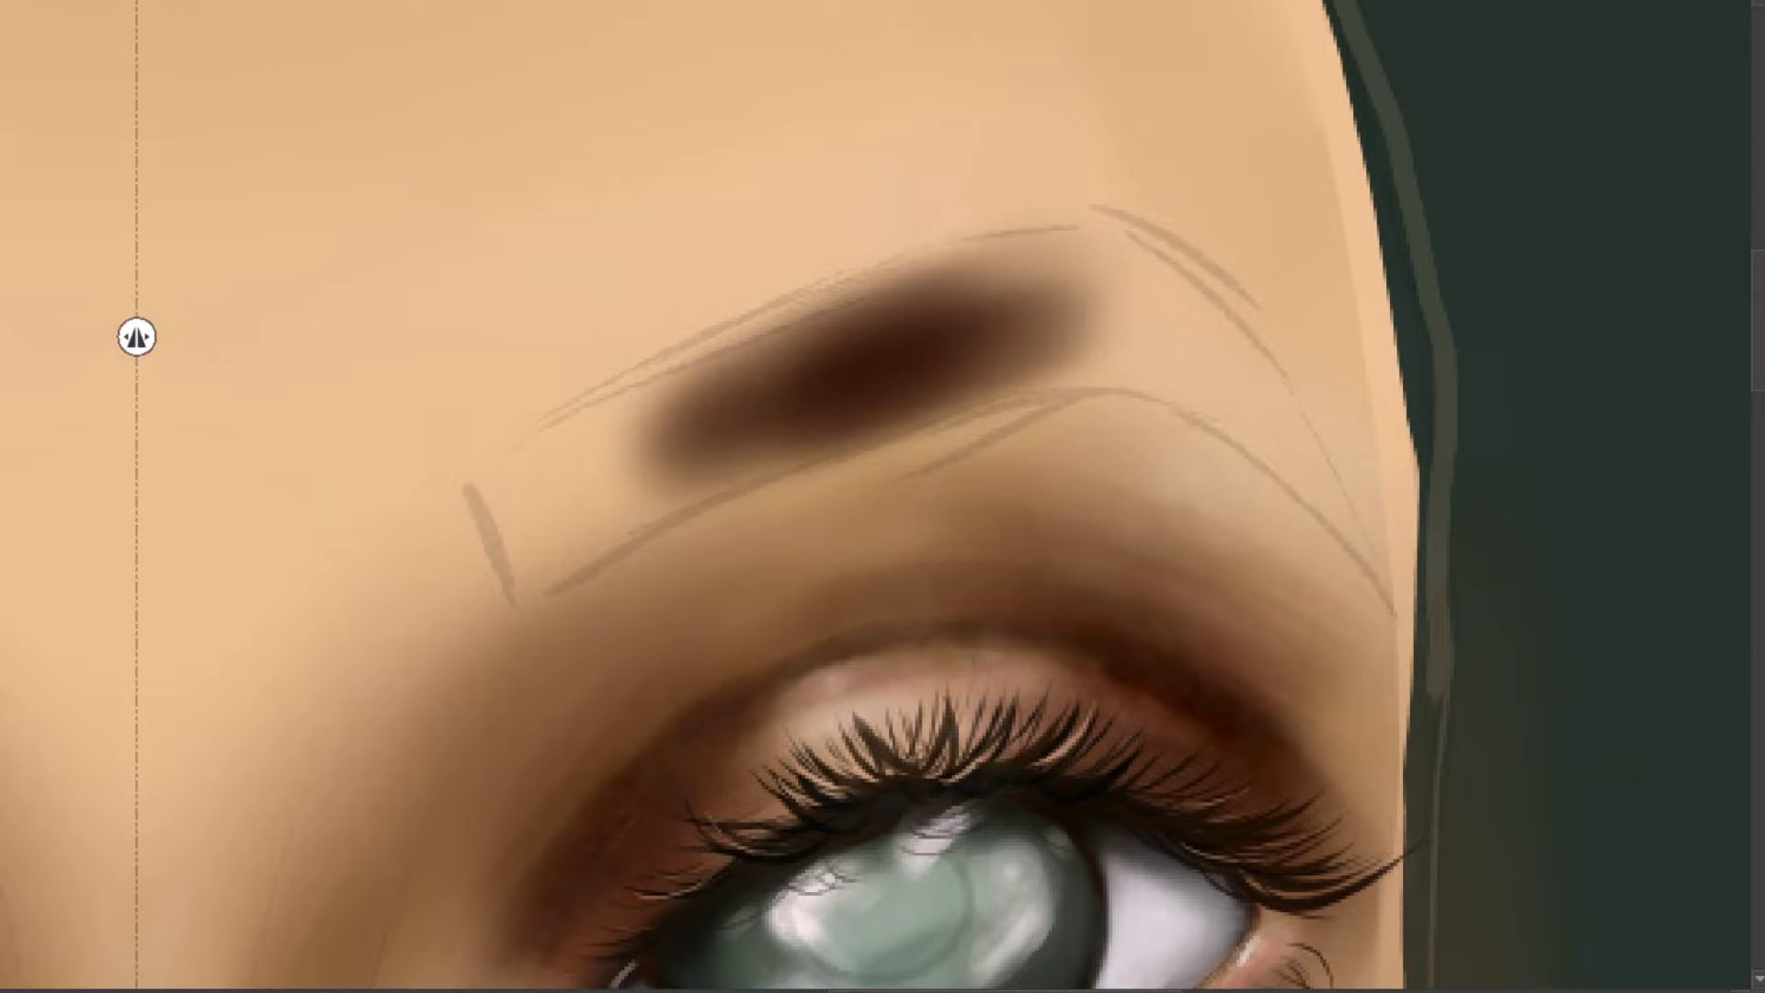
{"action": "mouse_move", "coordinate": [1165, 300]}
{"action": "left_mouse_down"}
{"action": "mouse_move", "coordinate": [949, 307]}
{"action": "mouse_move", "coordinate": [977, 303]}
{"action": "mouse_move", "coordinate": [981, 272]}
{"action": "mouse_move", "coordinate": [1190, 323]}
{"action": "mouse_move", "coordinate": [1122, 284]}
{"action": "mouse_move", "coordinate": [1185, 375]}
{"action": "mouse_move", "coordinate": [1162, 347]}
{"action": "mouse_move", "coordinate": [953, 370]}
{"action": "mouse_move", "coordinate": [949, 412]}
{"action": "mouse_move", "coordinate": [772, 465]}
{"action": "mouse_move", "coordinate": [571, 587]}
{"action": "mouse_move", "coordinate": [804, 426]}
{"action": "mouse_move", "coordinate": [505, 578]}
{"action": "mouse_move", "coordinate": [741, 363]}
{"action": "mouse_move", "coordinate": [524, 512]}
{"action": "mouse_move", "coordinate": [662, 469]}
{"action": "mouse_move", "coordinate": [495, 551]}
{"action": "mouse_move", "coordinate": [512, 481]}
{"action": "mouse_move", "coordinate": [914, 288]}
{"action": "mouse_move", "coordinate": [917, 313]}
{"action": "left_mouse_up"}
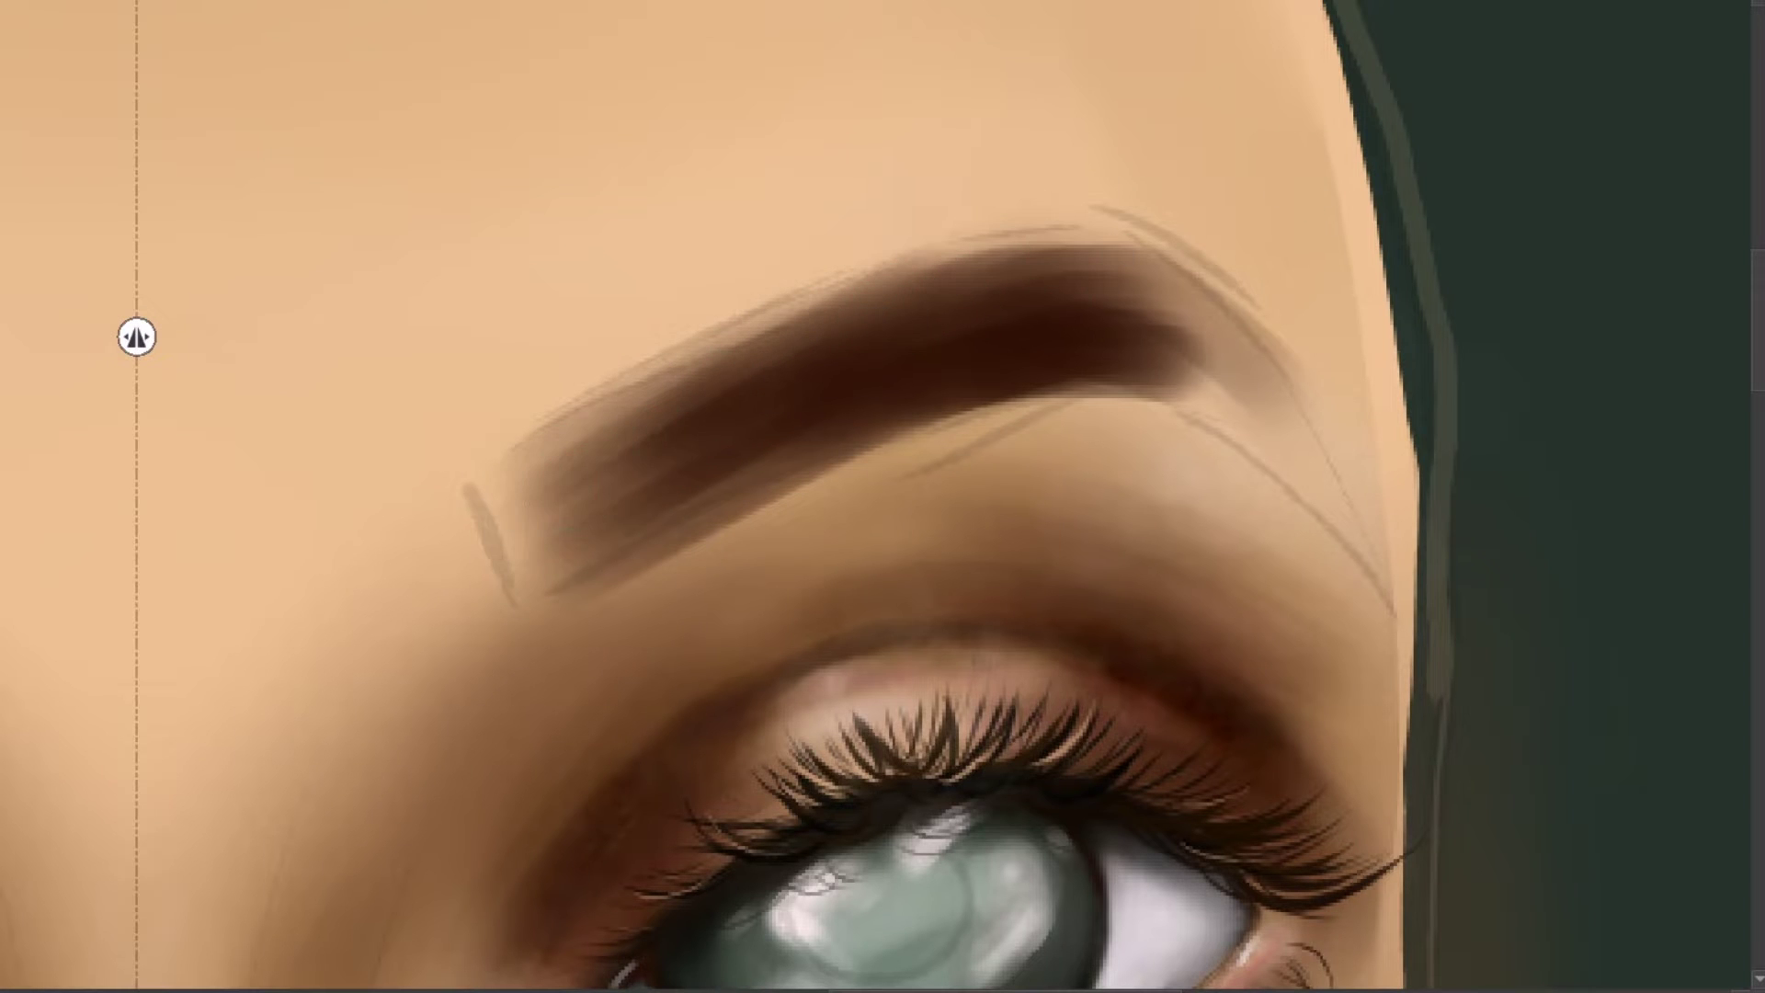
{"action": "mouse_move", "coordinate": [1181, 279]}
{"action": "left_mouse_down"}
{"action": "mouse_move", "coordinate": [1079, 264]}
{"action": "mouse_move", "coordinate": [1280, 472]}
{"action": "mouse_move", "coordinate": [1130, 327]}
{"action": "mouse_move", "coordinate": [1195, 348]}
{"action": "mouse_move", "coordinate": [1299, 422]}
{"action": "mouse_move", "coordinate": [992, 327]}
{"action": "left_mouse_up"}
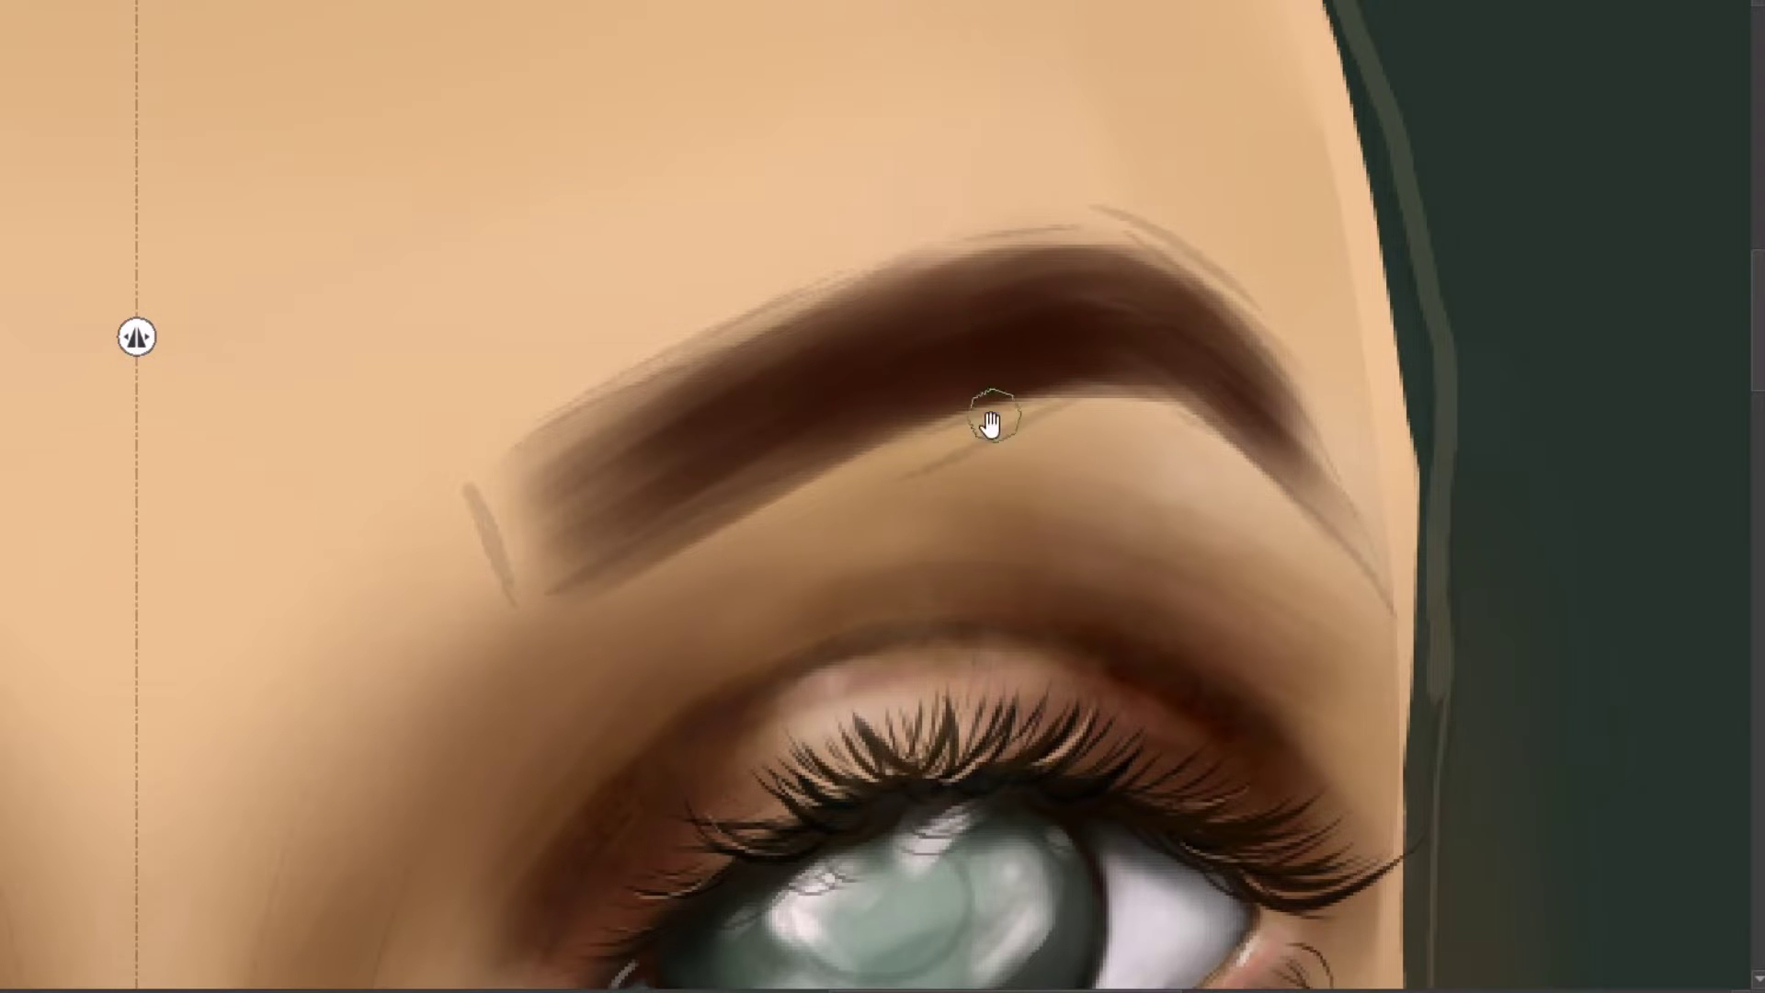
{"action": "mouse_move", "coordinate": [993, 413]}
{"action": "left_mouse_down"}
{"action": "mouse_move", "coordinate": [922, 428]}
{"action": "mouse_move", "coordinate": [1017, 355]}
{"action": "mouse_move", "coordinate": [662, 492]}
{"action": "left_mouse_up"}
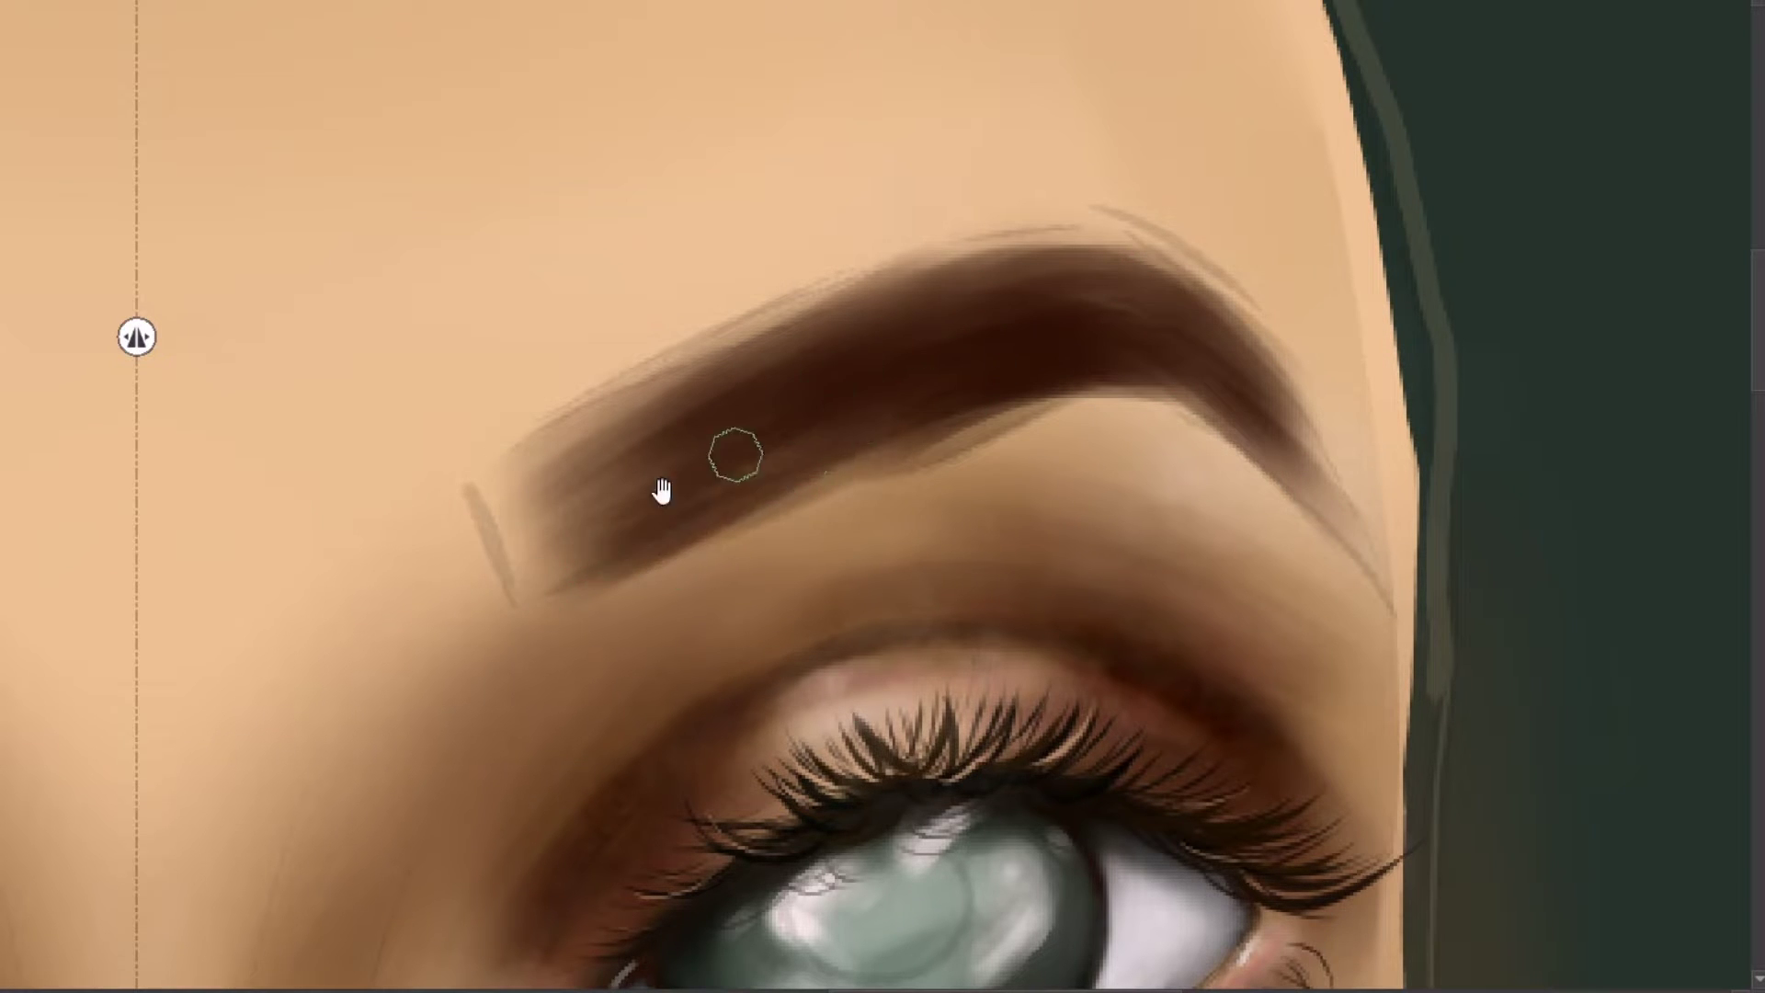
Step: Lighten and soften the eyebrow's inner end
{"action": "scroll", "coordinate": [846, 335], "scroll_direction": "down", "scroll_amount": 5}
{"action": "scroll", "coordinate": [1268, 445], "scroll_direction": "up", "scroll_amount": 2}
{"action": "scroll", "coordinate": [1005, 643], "scroll_direction": "up", "scroll_amount": 2}
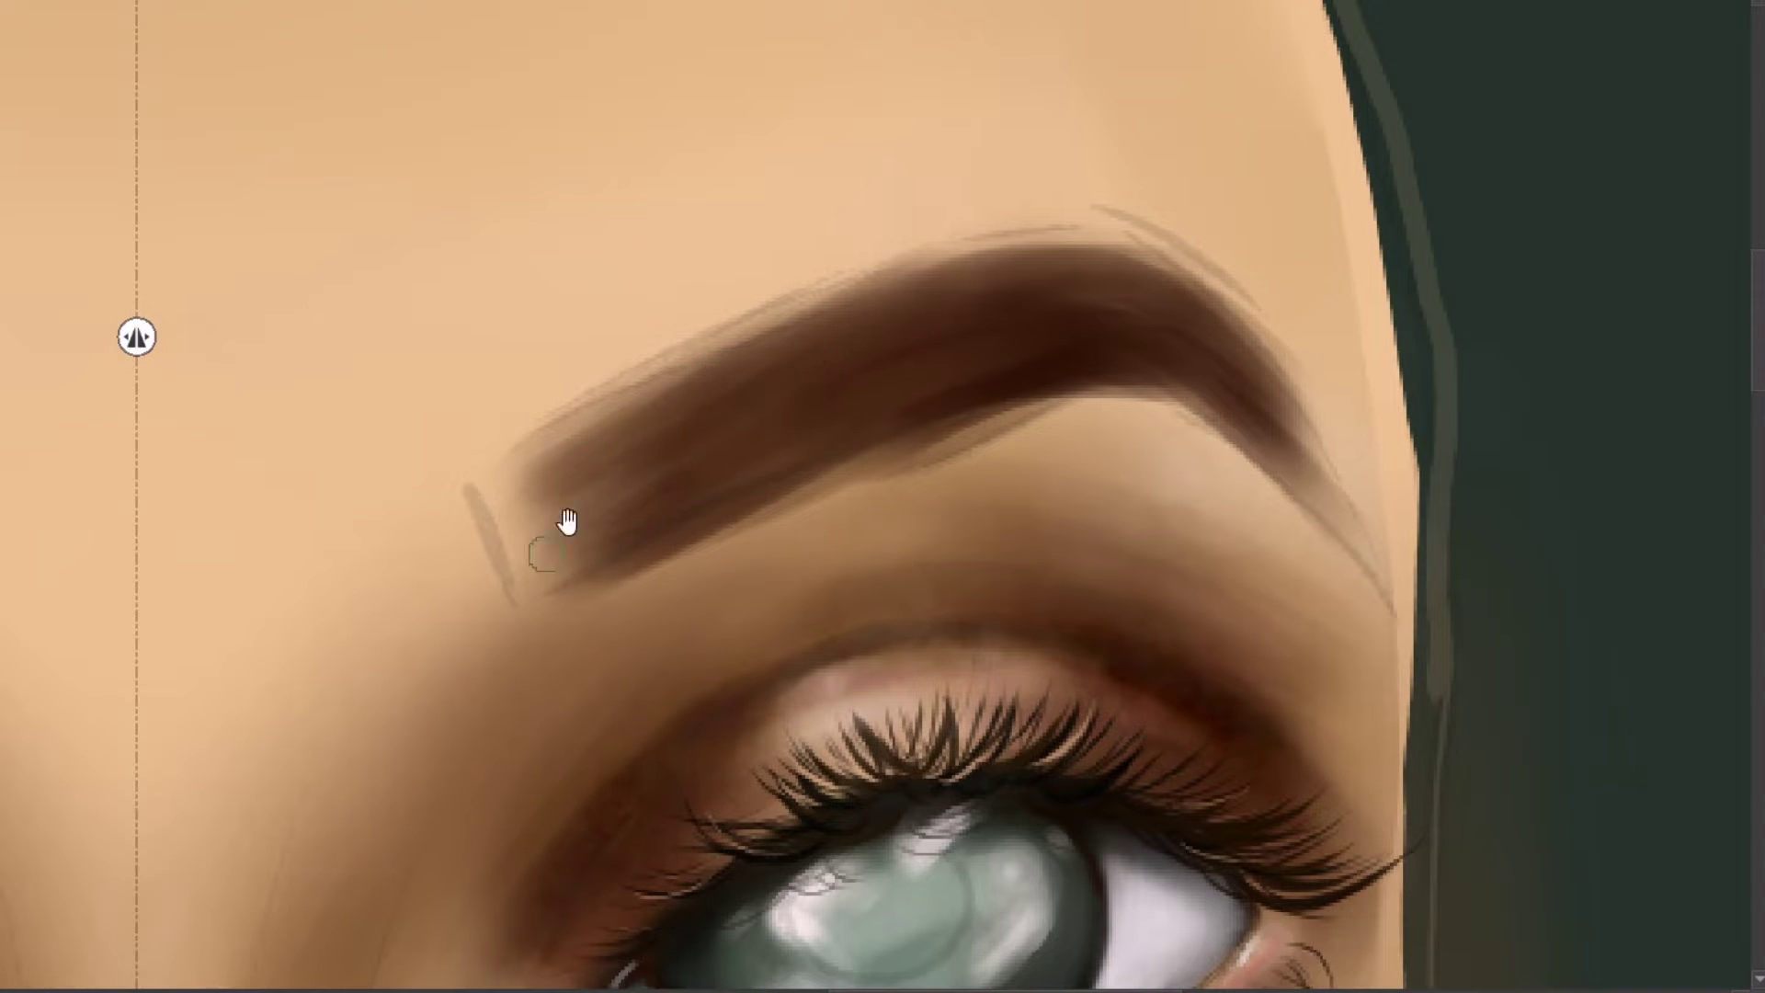
{"action": "left_click_drag", "start_coordinate": [546, 554], "coordinate": [514, 454]}
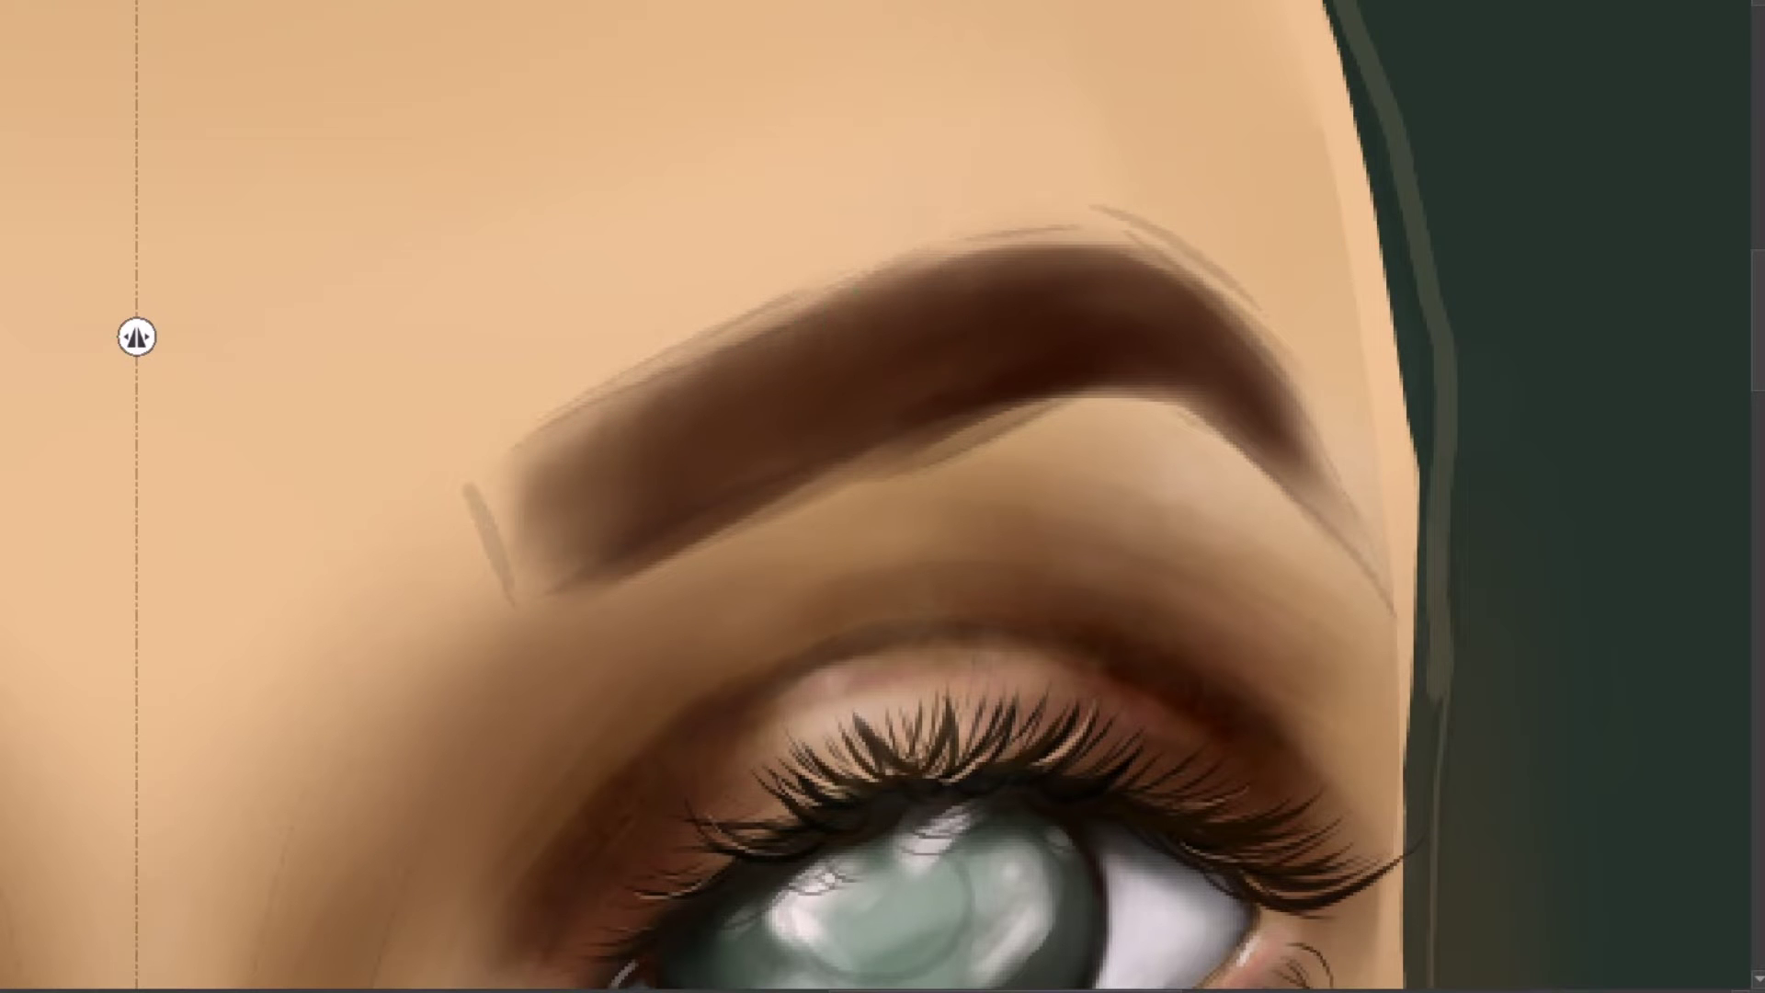
Step: Zoom in and repaint the eyebrow's lower contour crisp and smooth
{"action": "key", "text": "minus"}
{"action": "key", "text": "minus"}
{"action": "key", "text": "minus"}
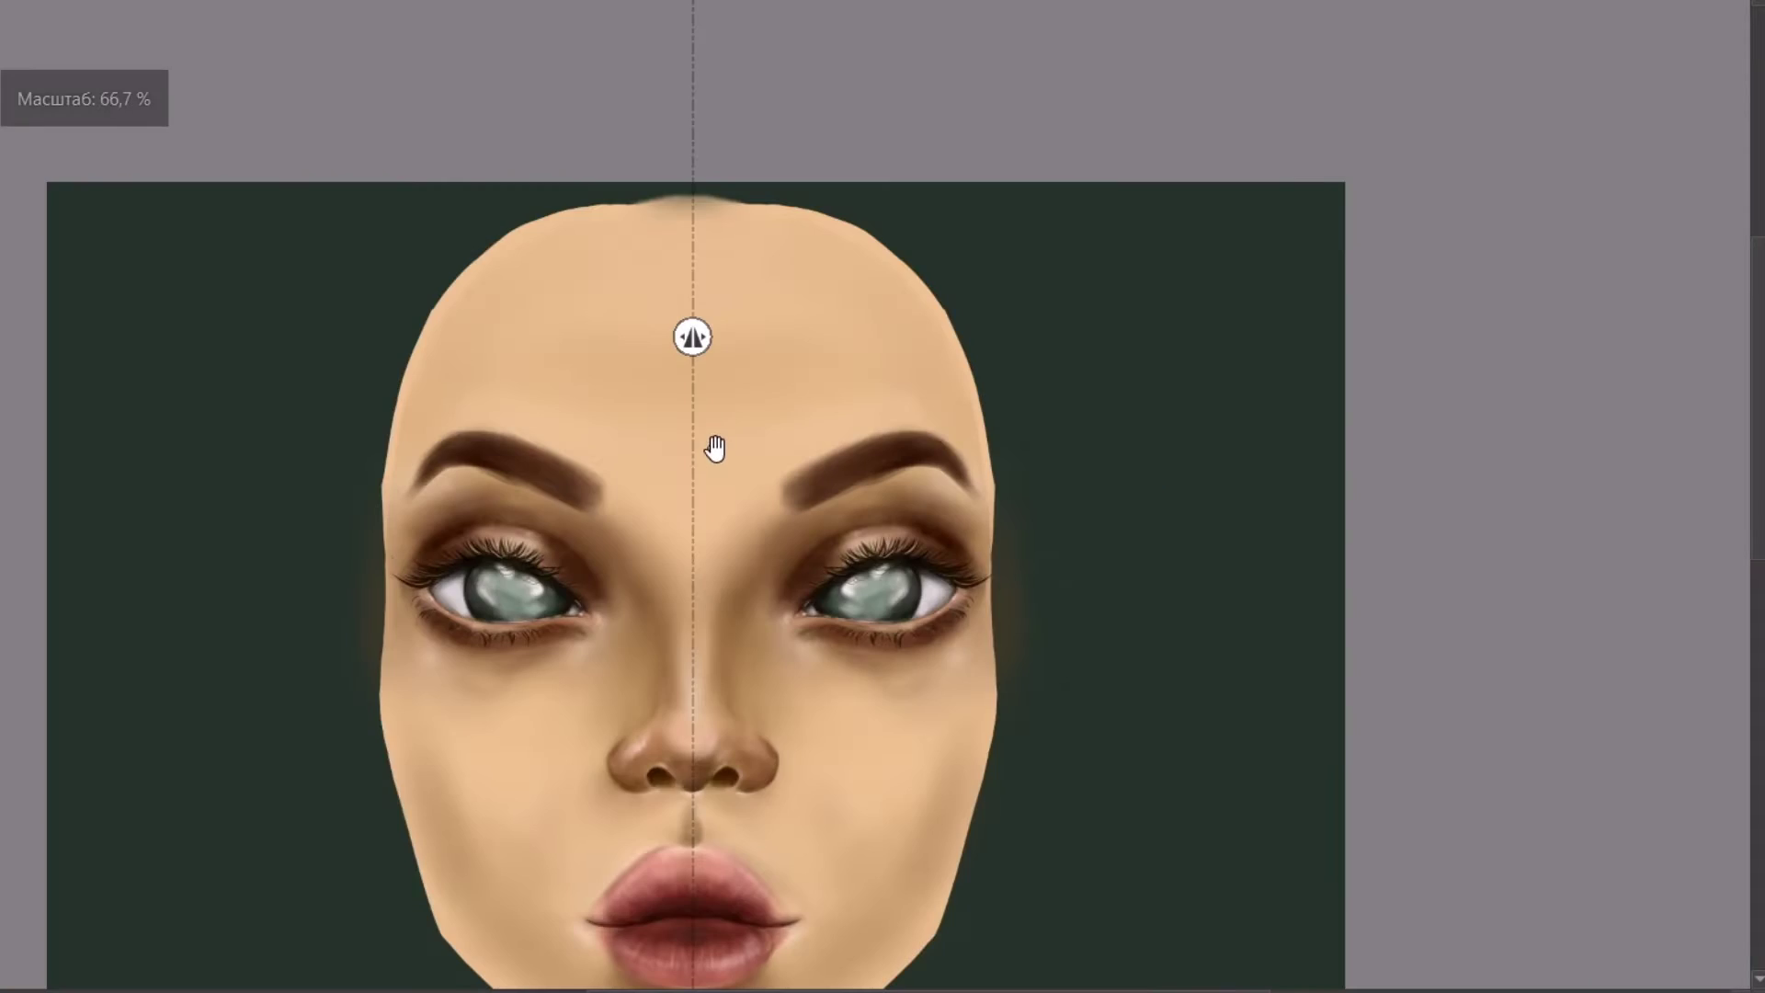
{"action": "key", "text": "plus"}
{"action": "key", "text": "plus"}
{"action": "key", "text": "plus"}
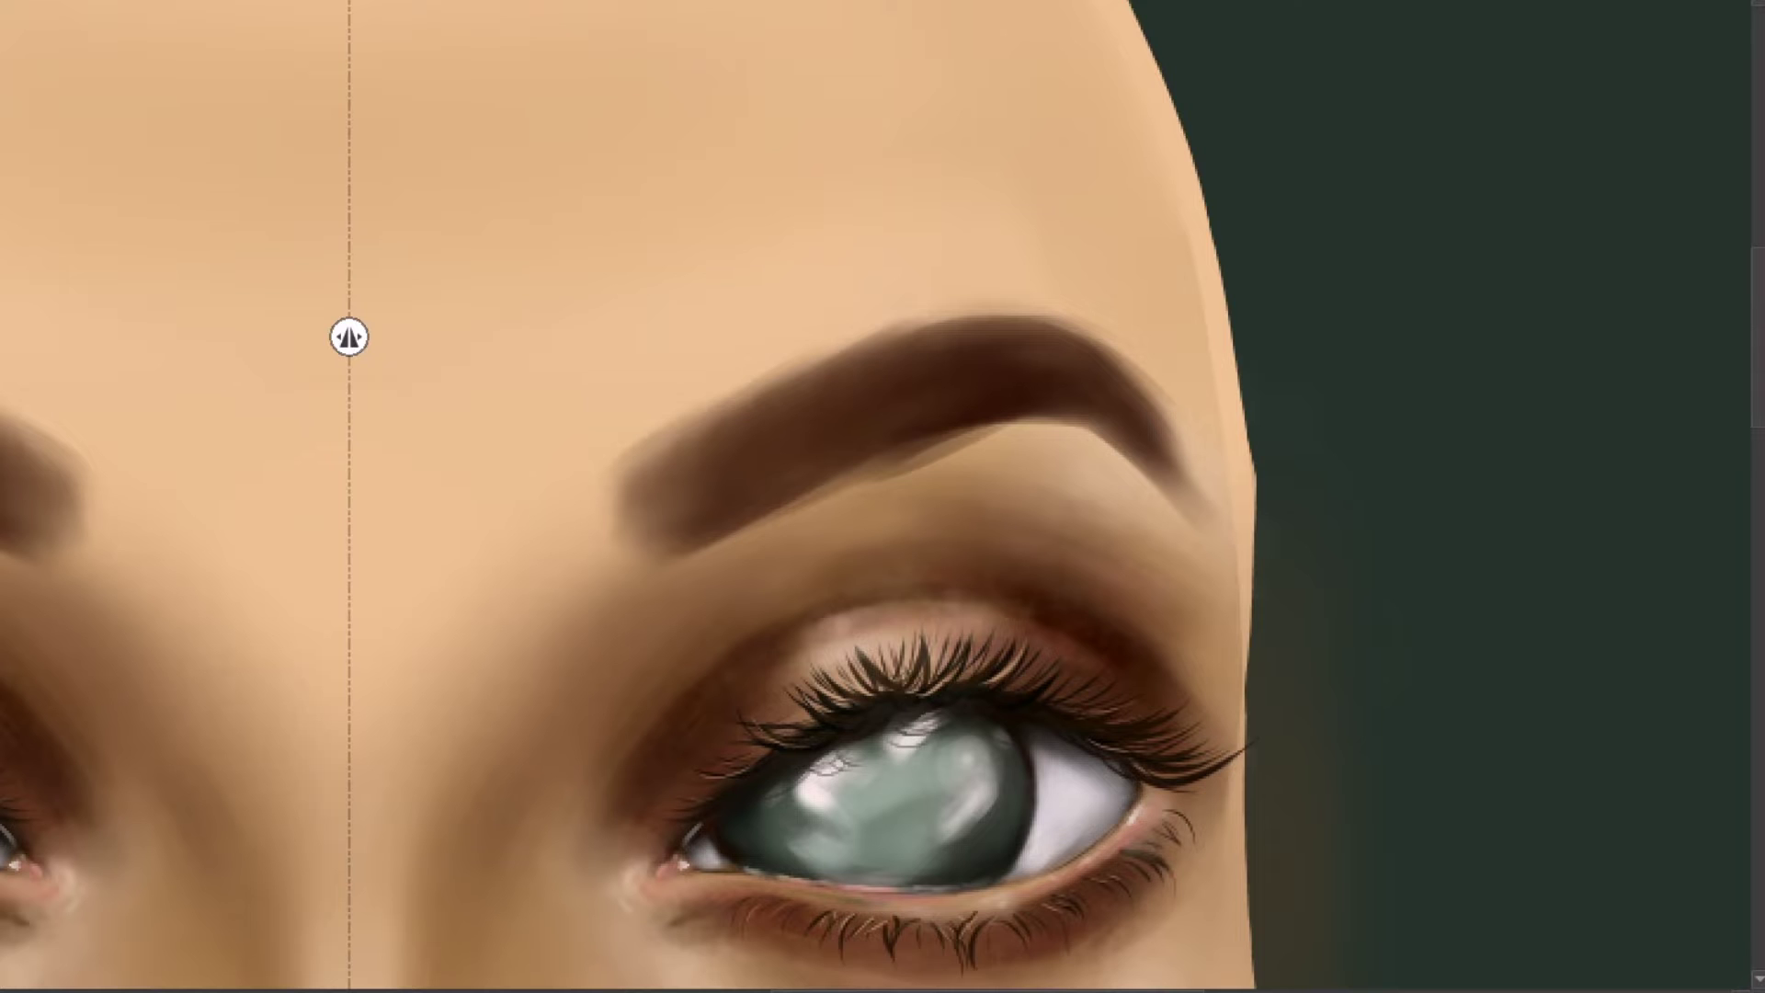
{"action": "key", "text": "plus"}
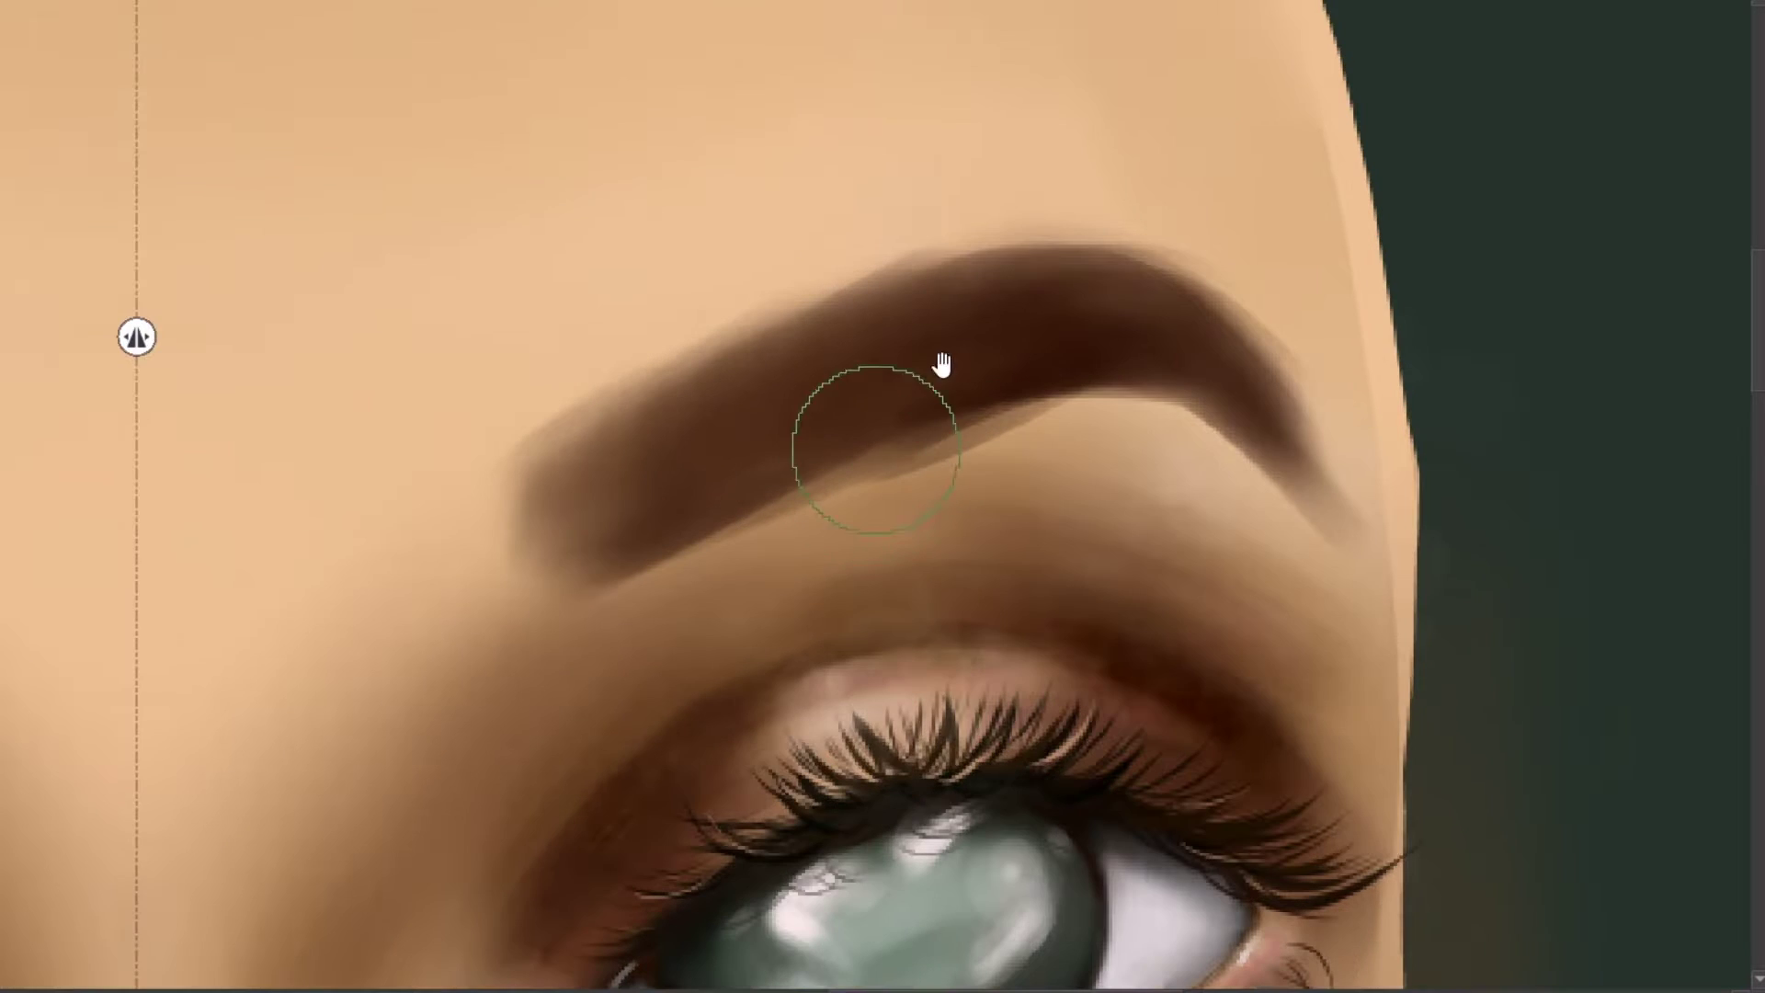
{"action": "mouse_move", "coordinate": [1021, 446]}
{"action": "left_mouse_down"}
{"action": "mouse_move", "coordinate": [1107, 410]}
{"action": "mouse_move", "coordinate": [812, 515]}
{"action": "mouse_move", "coordinate": [949, 442]}
{"action": "mouse_move", "coordinate": [626, 599]}
{"action": "left_mouse_up"}
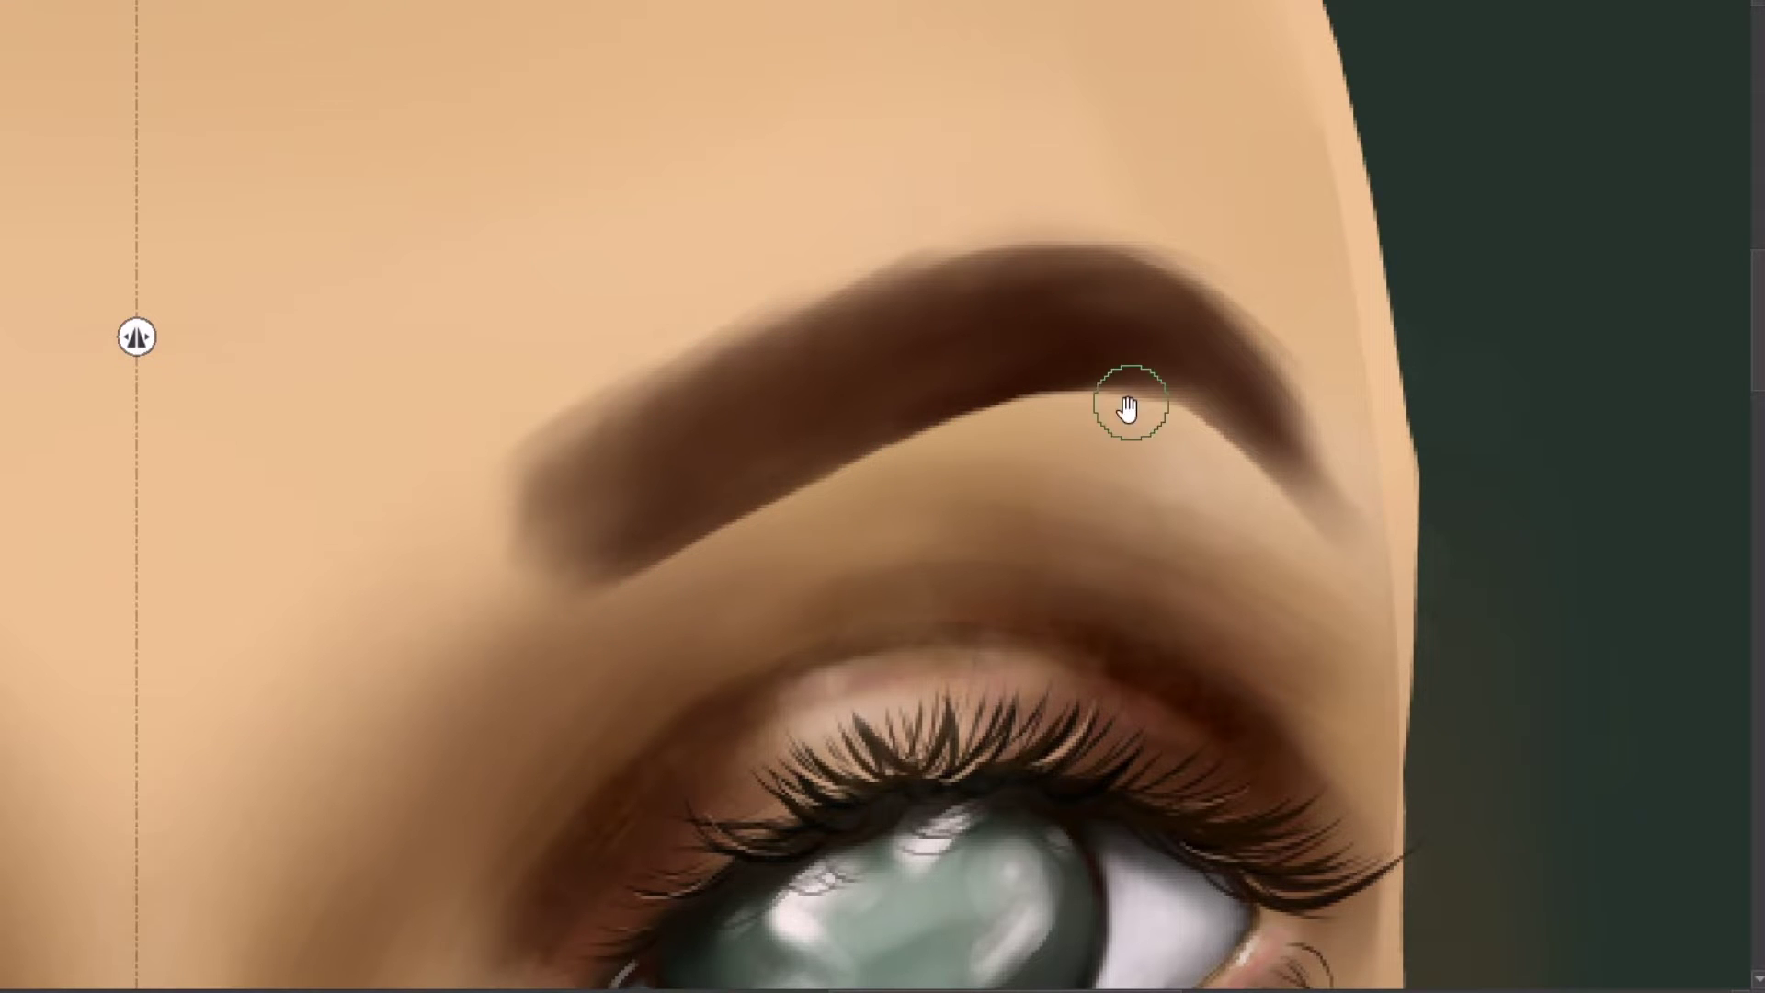
Step: Paint skin tone under the eyebrow tail to trim it shorter and thinner
{"action": "left_click_drag", "start_coordinate": [1210, 472], "coordinate": [1330, 523]}
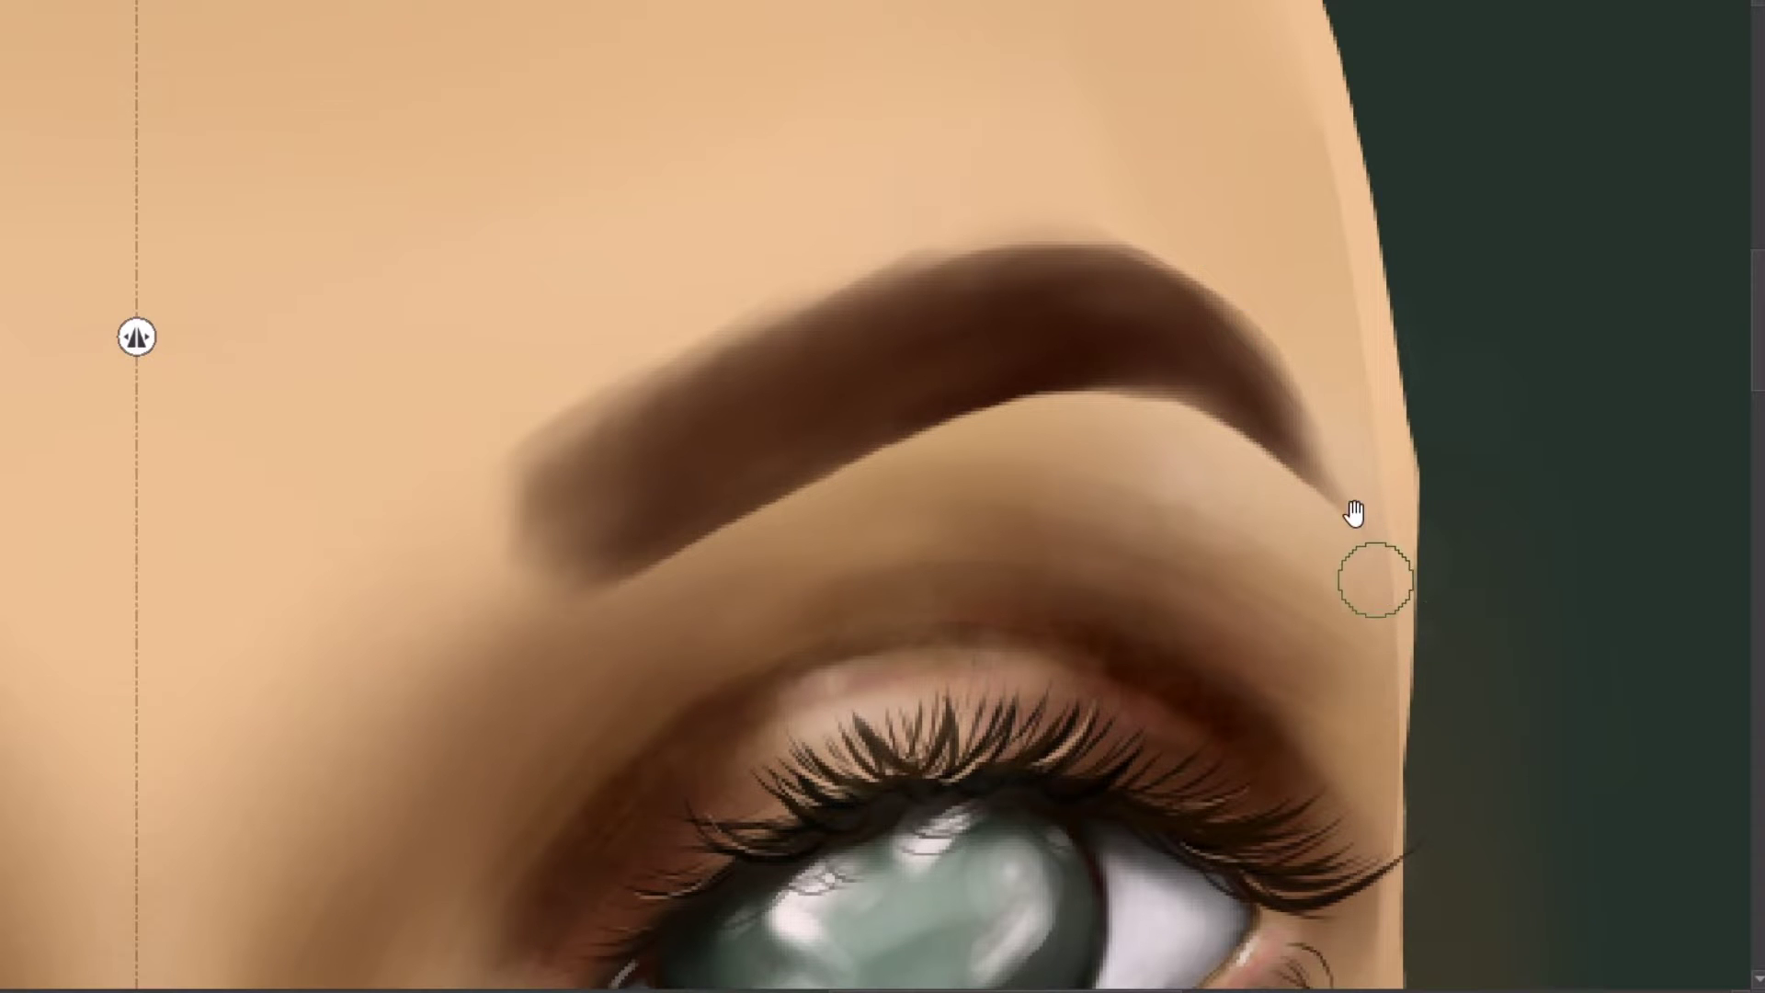
{"action": "key", "text": "1"}
{"action": "scroll", "coordinate": [886, 302], "scroll_direction": "down", "scroll_amount": 1}
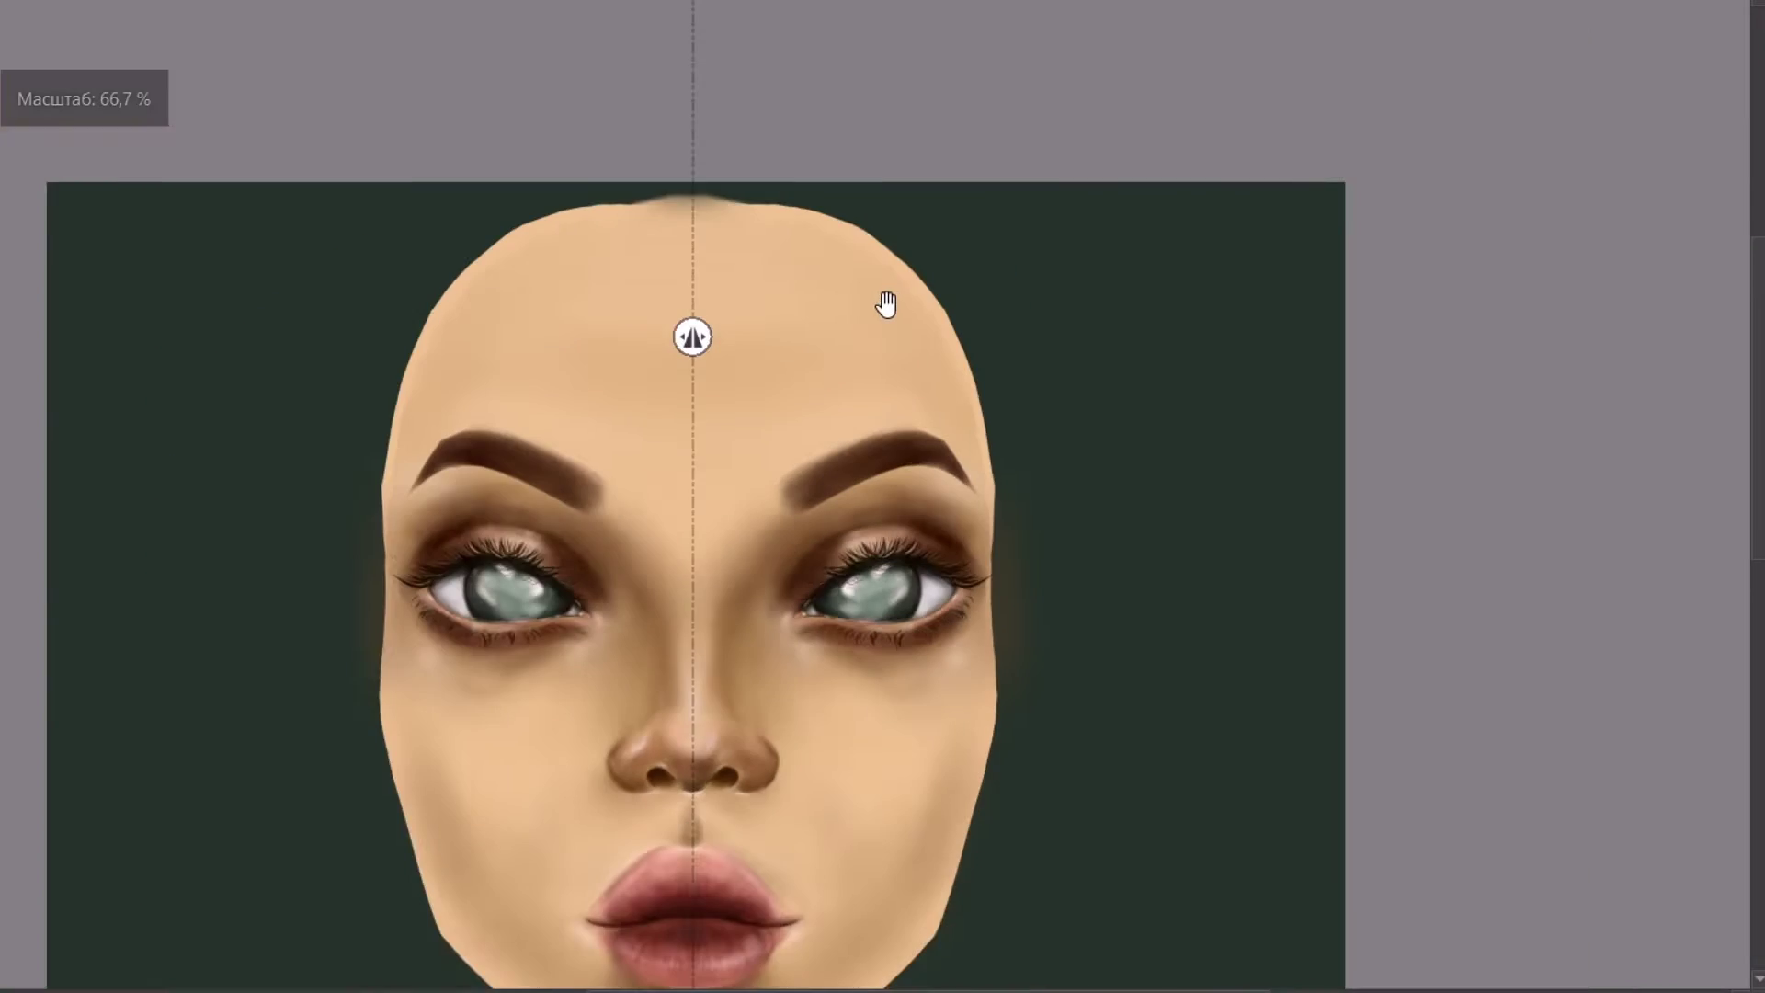
{"action": "scroll", "coordinate": [886, 303], "scroll_direction": "up", "scroll_amount": 4}
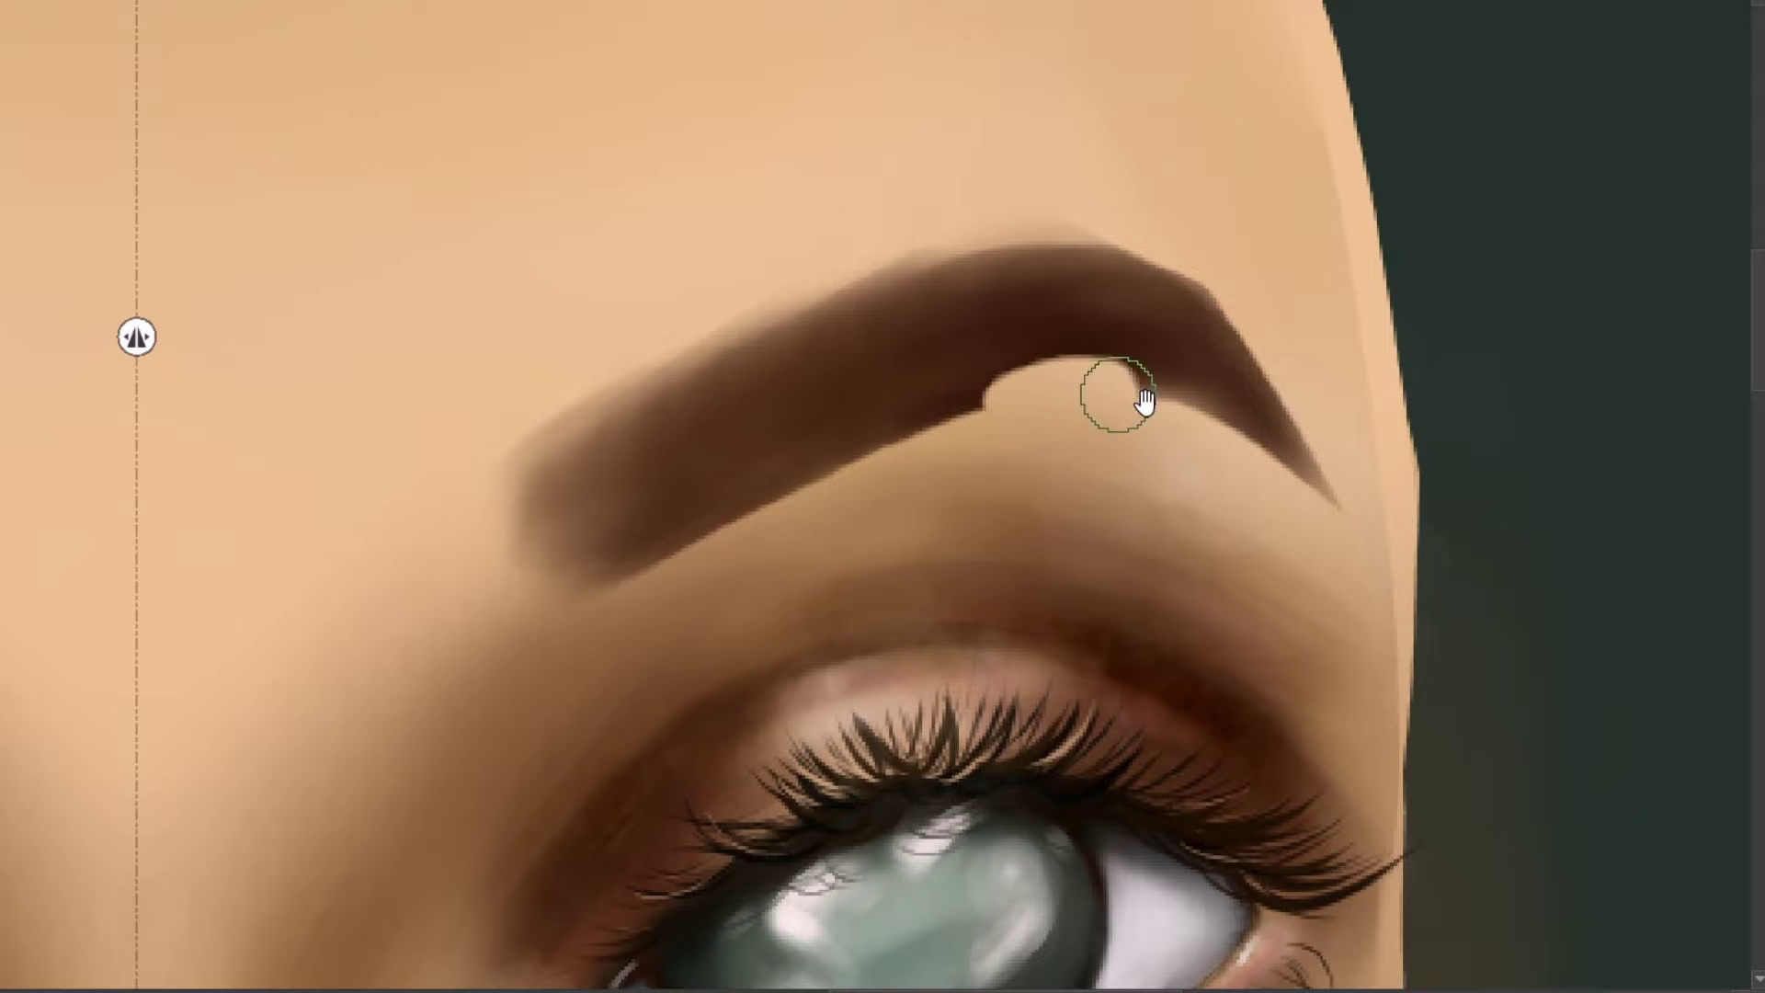
{"action": "left_click_drag", "start_coordinate": [1324, 496], "coordinate": [1085, 390]}
{"action": "left_click_drag", "start_coordinate": [1009, 453], "coordinate": [957, 422]}
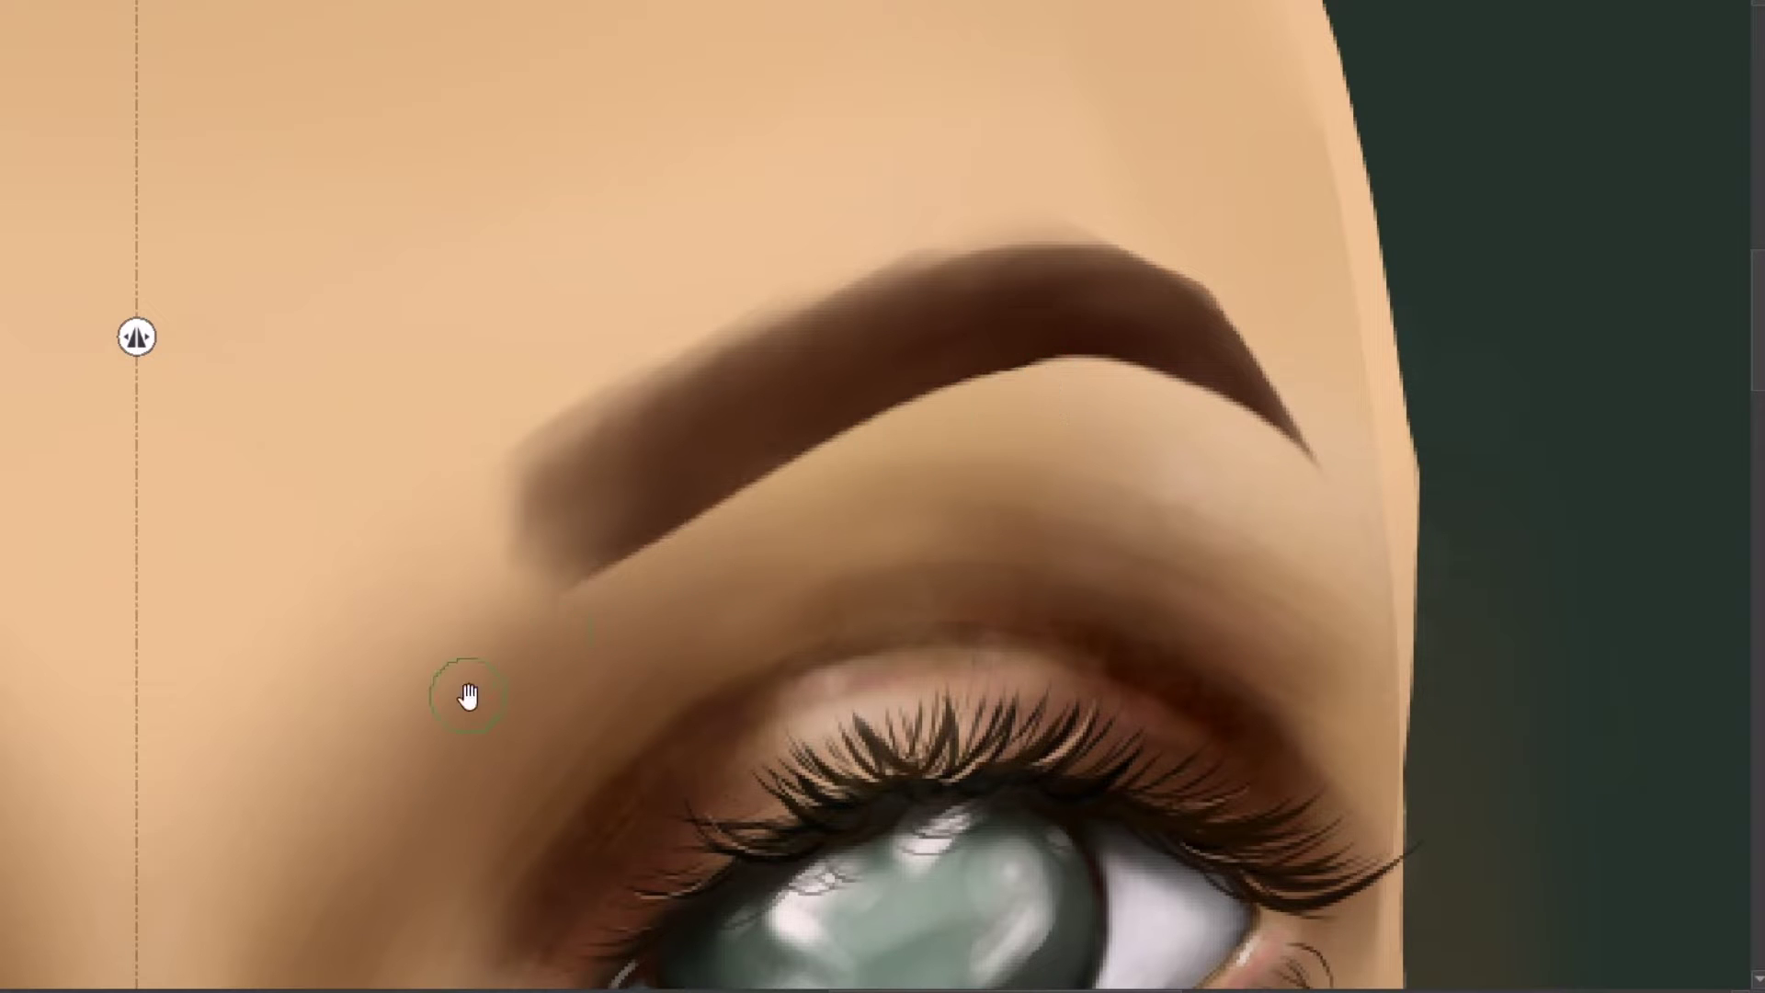
{"action": "scroll", "coordinate": [465, 696], "scroll_direction": "down", "scroll_amount": 2}
{"action": "scroll", "coordinate": [485, 678], "scroll_direction": "down", "scroll_amount": 2}
Step: Zoom in on the right eyebrow and paint fine hair strokes along its tail
{"action": "key", "text": "1"}
{"action": "key", "text": "plus"}
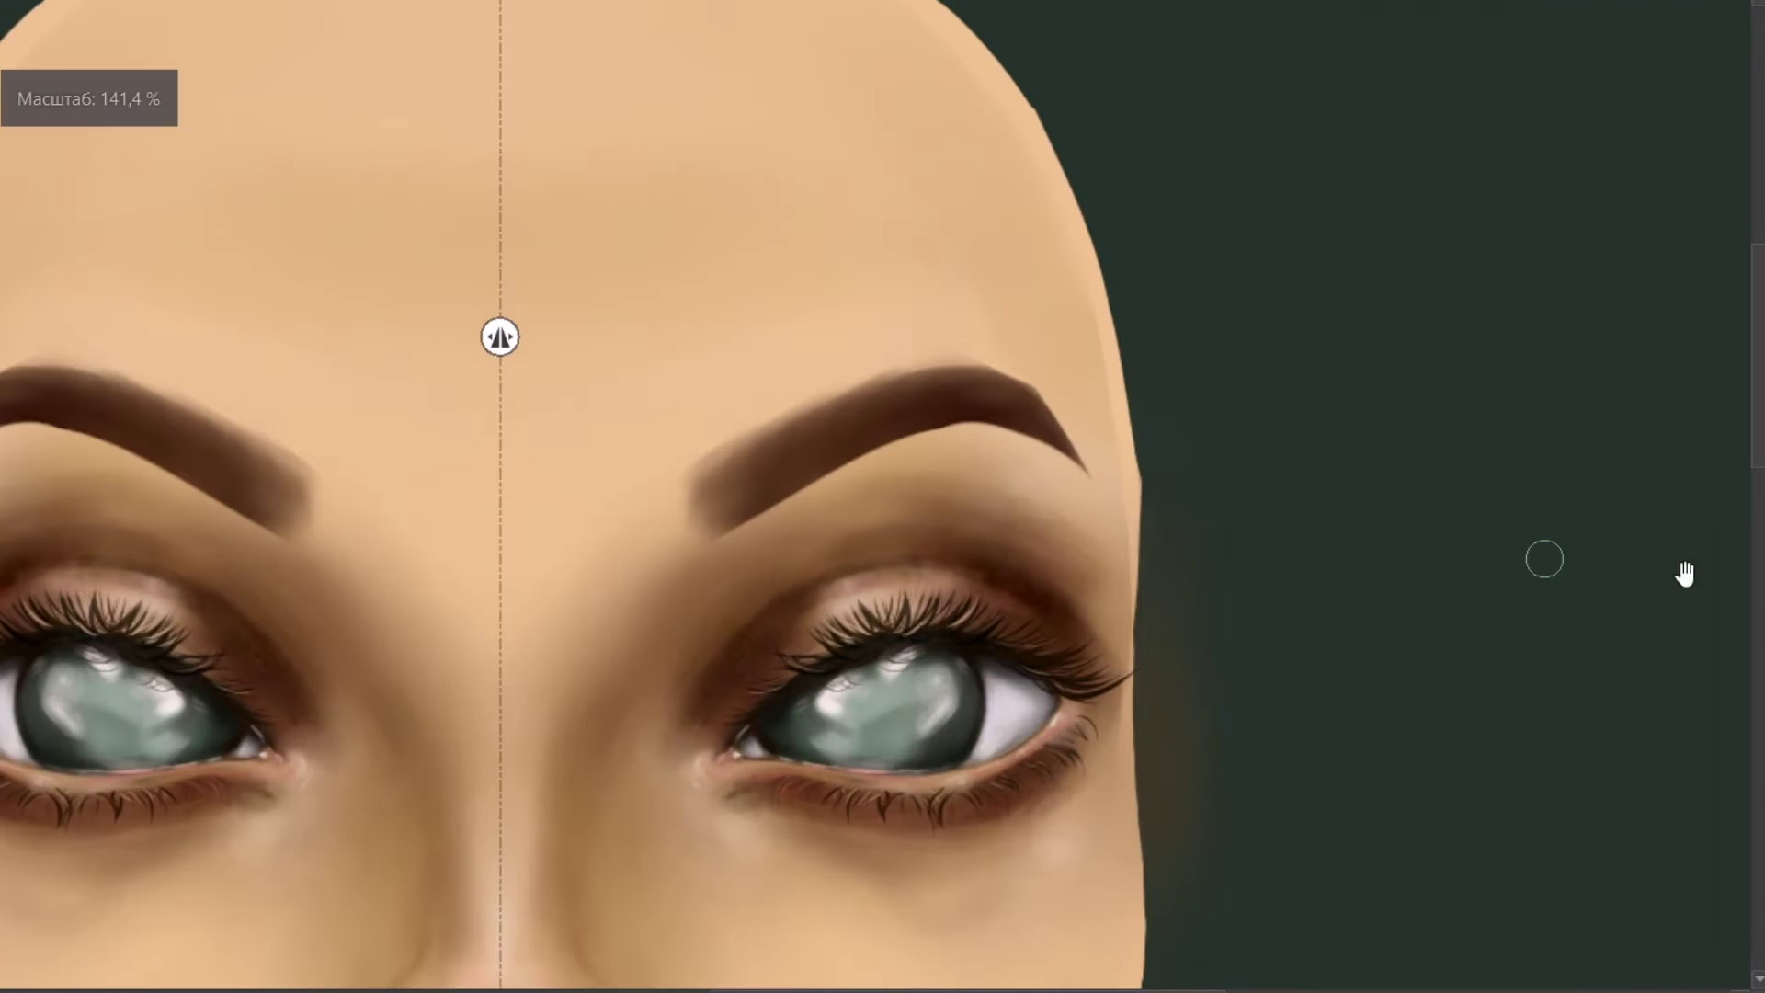
{"action": "key", "text": "plus"}
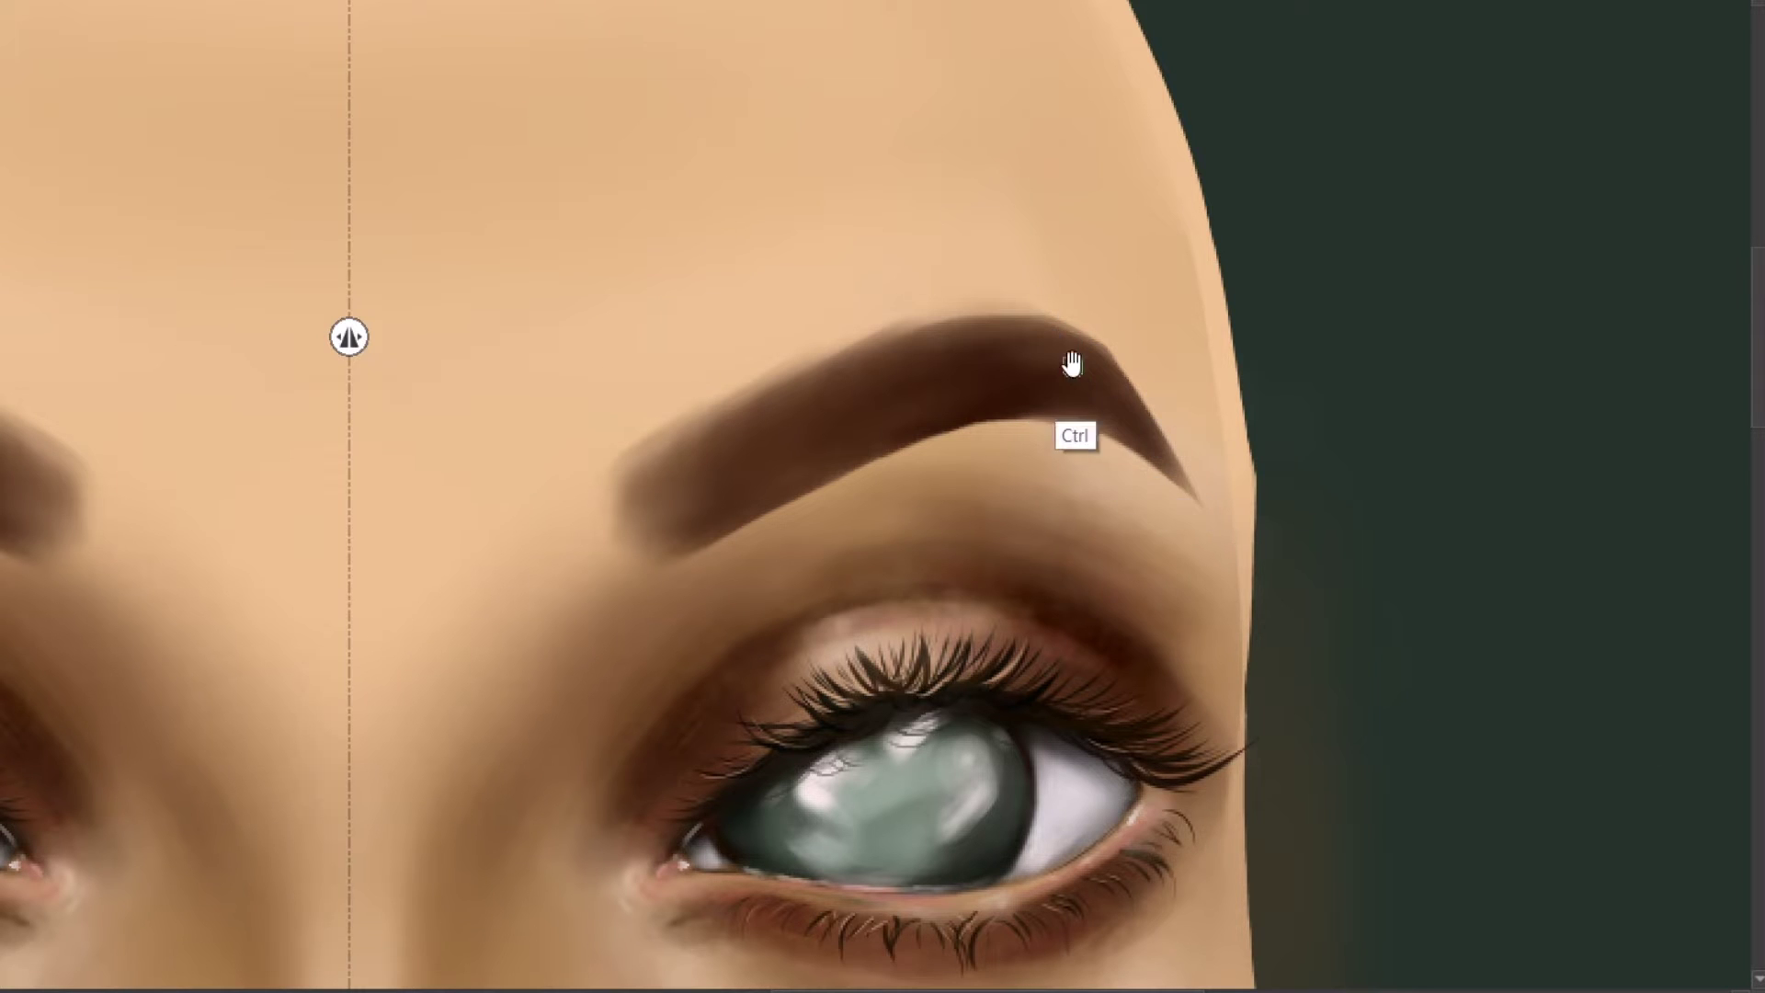
{"action": "left_click_drag", "start_coordinate": [1139, 433], "coordinate": [1218, 532]}
{"action": "left_click_drag", "start_coordinate": [1057, 345], "coordinate": [1232, 542]}
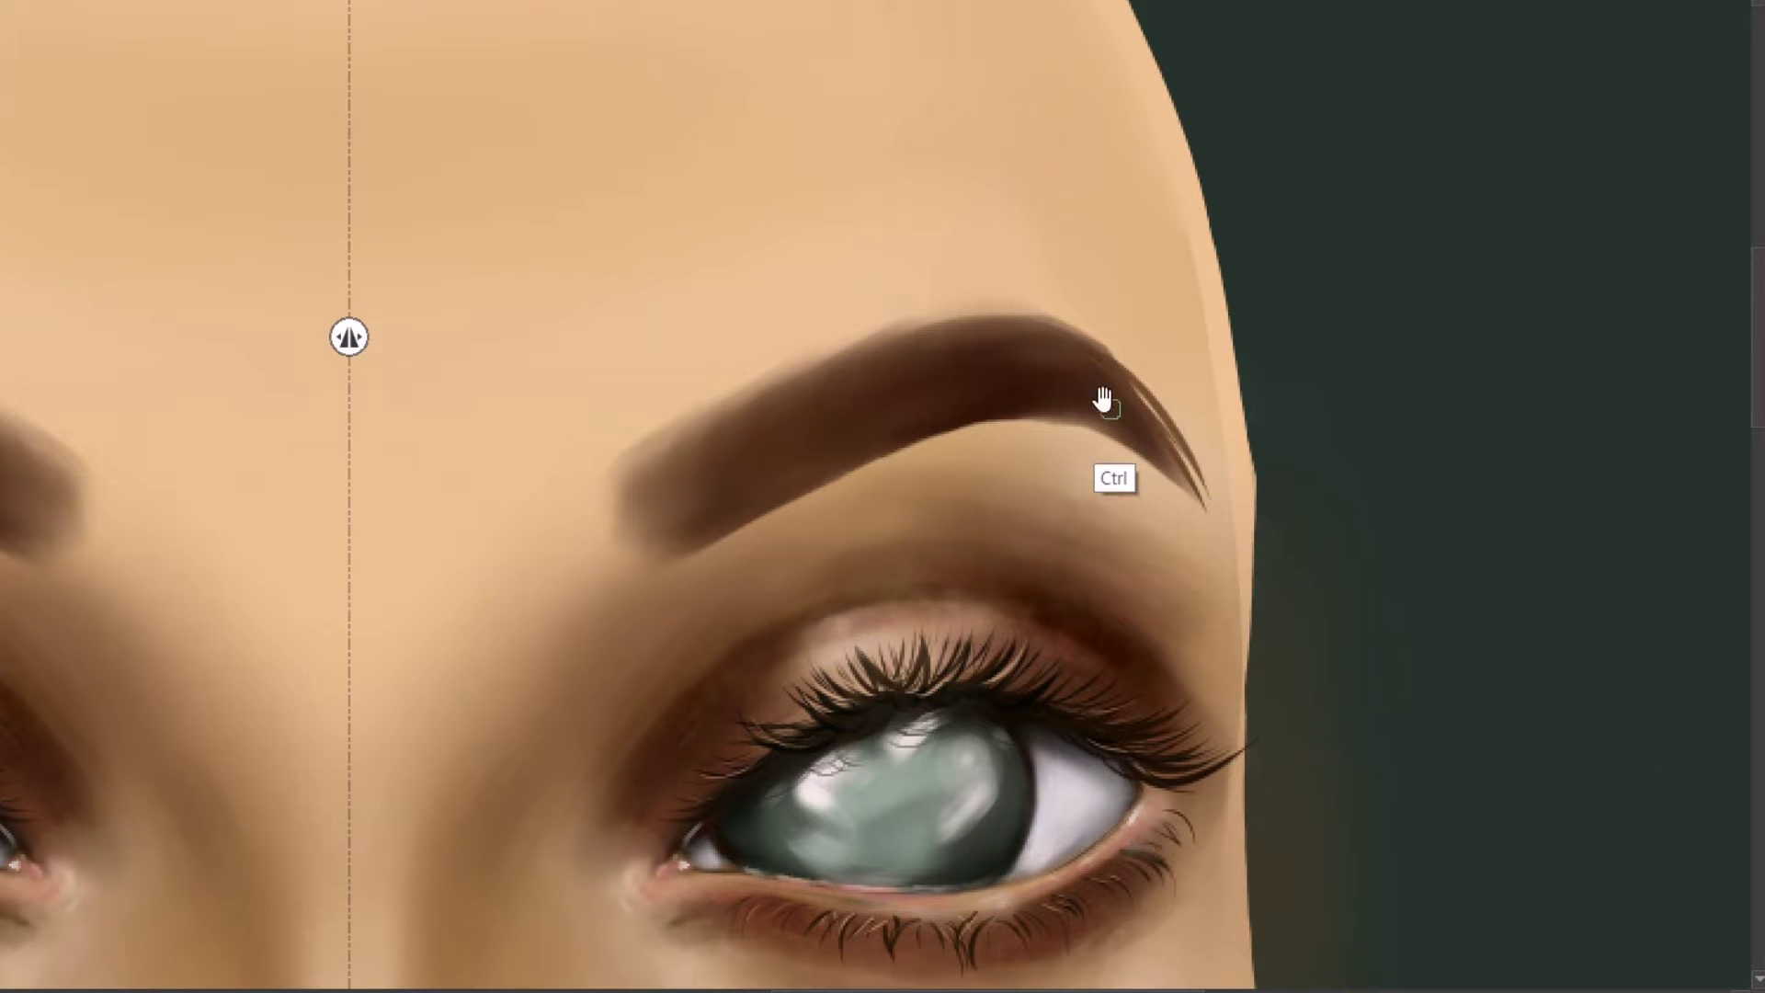
{"action": "left_click_drag", "start_coordinate": [1144, 410], "coordinate": [1241, 534]}
{"action": "left_click_drag", "start_coordinate": [1149, 427], "coordinate": [1227, 552]}
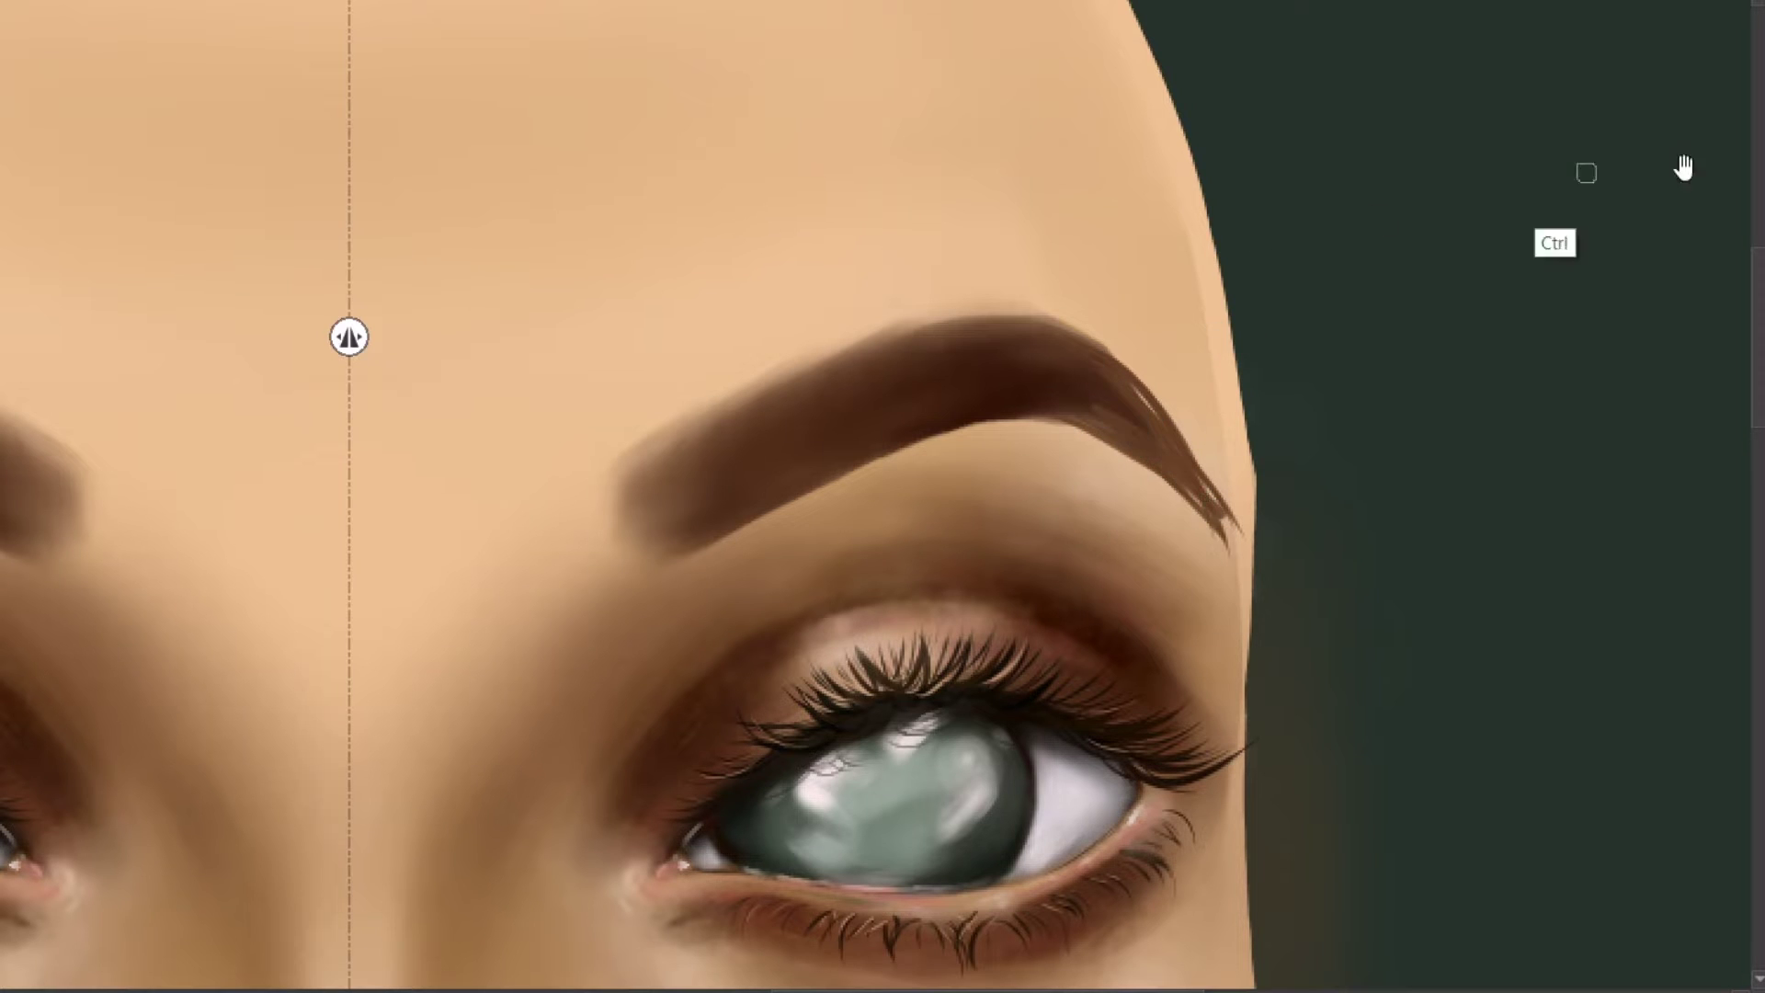
Step: Pick a new swatch colour, undo stray strokes, and reframe the view at 200% on the right eye
{"action": "left_click", "coordinate": [1682, 166]}
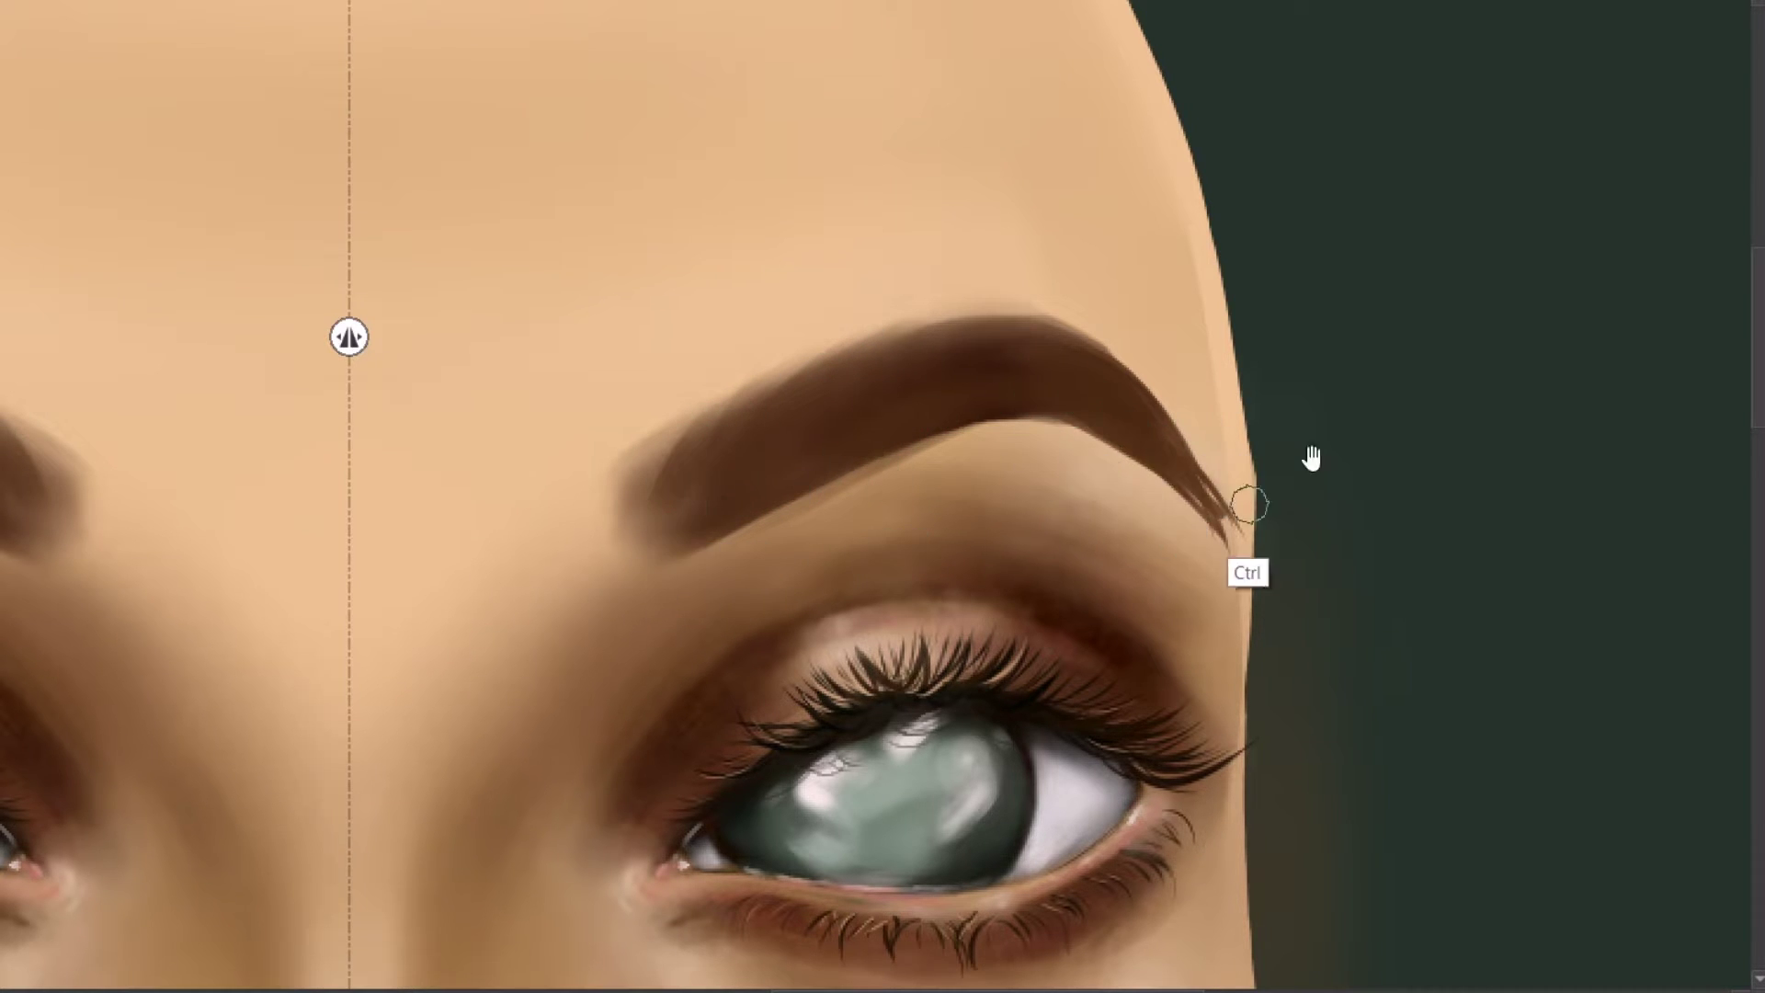
{"action": "left_click", "coordinate": [1568, 320], "text": "ctrl"}
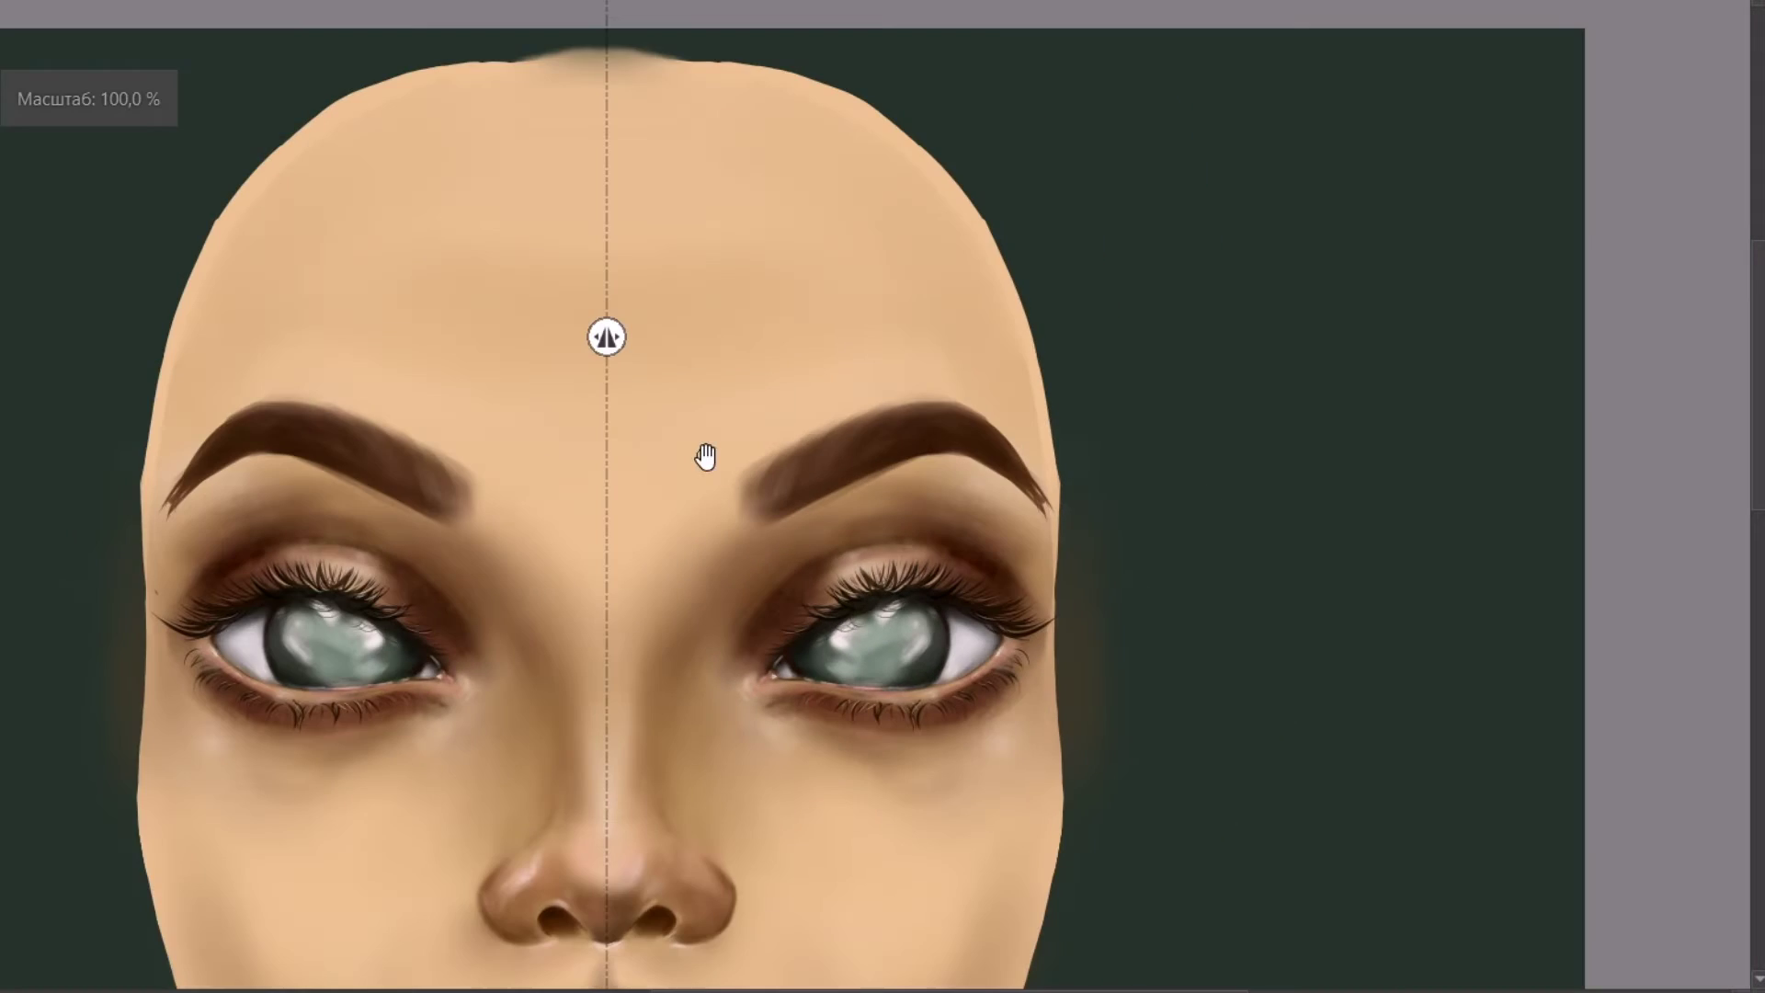
{"action": "key", "text": "1"}
{"action": "left_click_drag", "start_coordinate": [638, 390], "coordinate": [767, 274]}
{"action": "key", "text": "ctrl+z"}
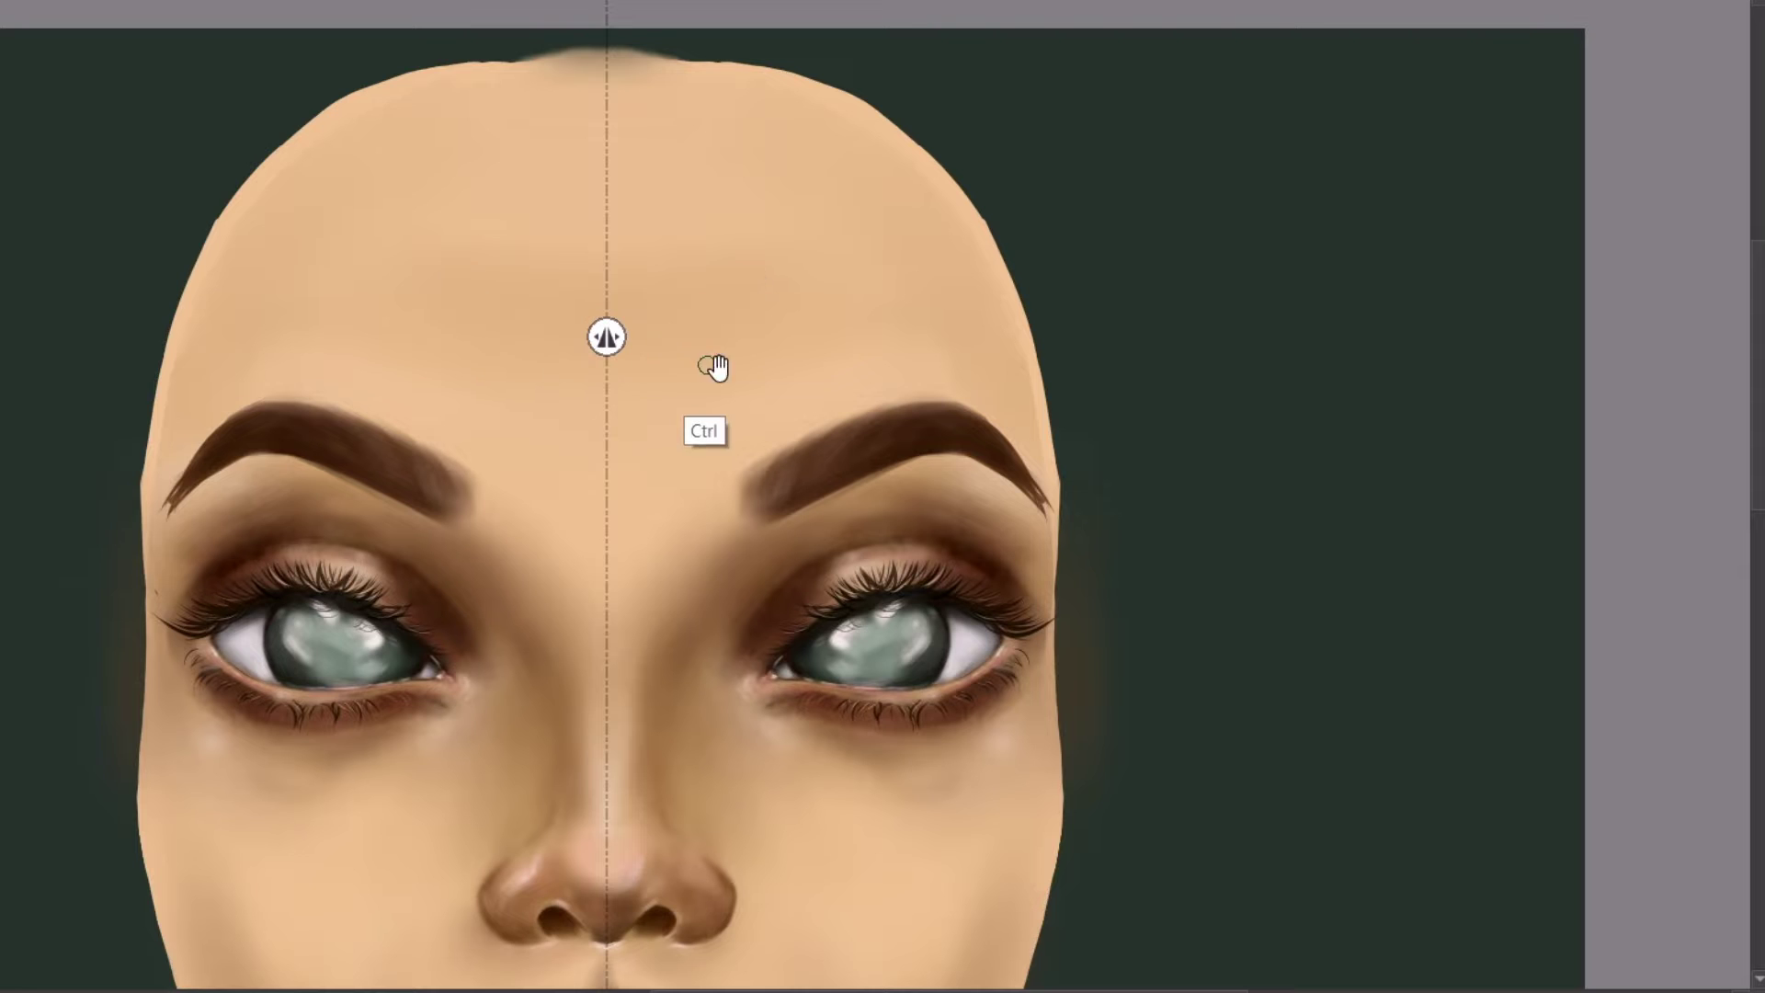
{"action": "key", "text": "Tab"}
{"action": "key", "text": "equal"}
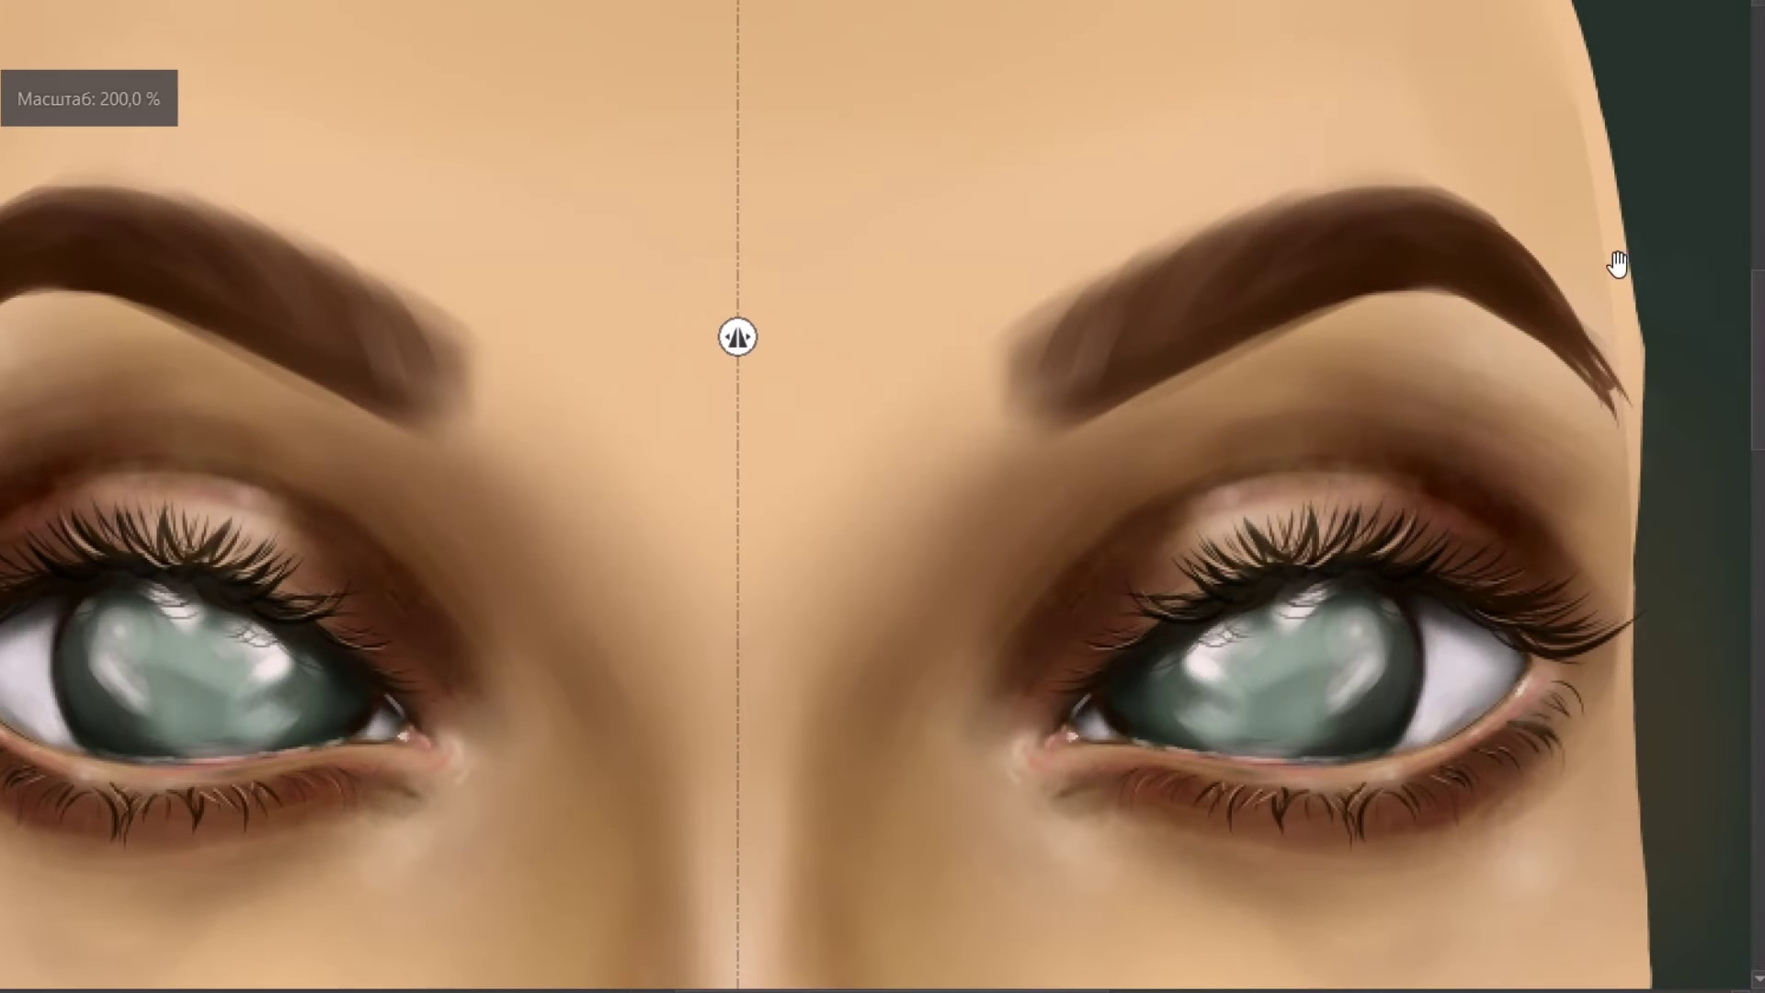
{"action": "left_click_drag", "start_coordinate": [1616, 264], "coordinate": [1451, 189]}
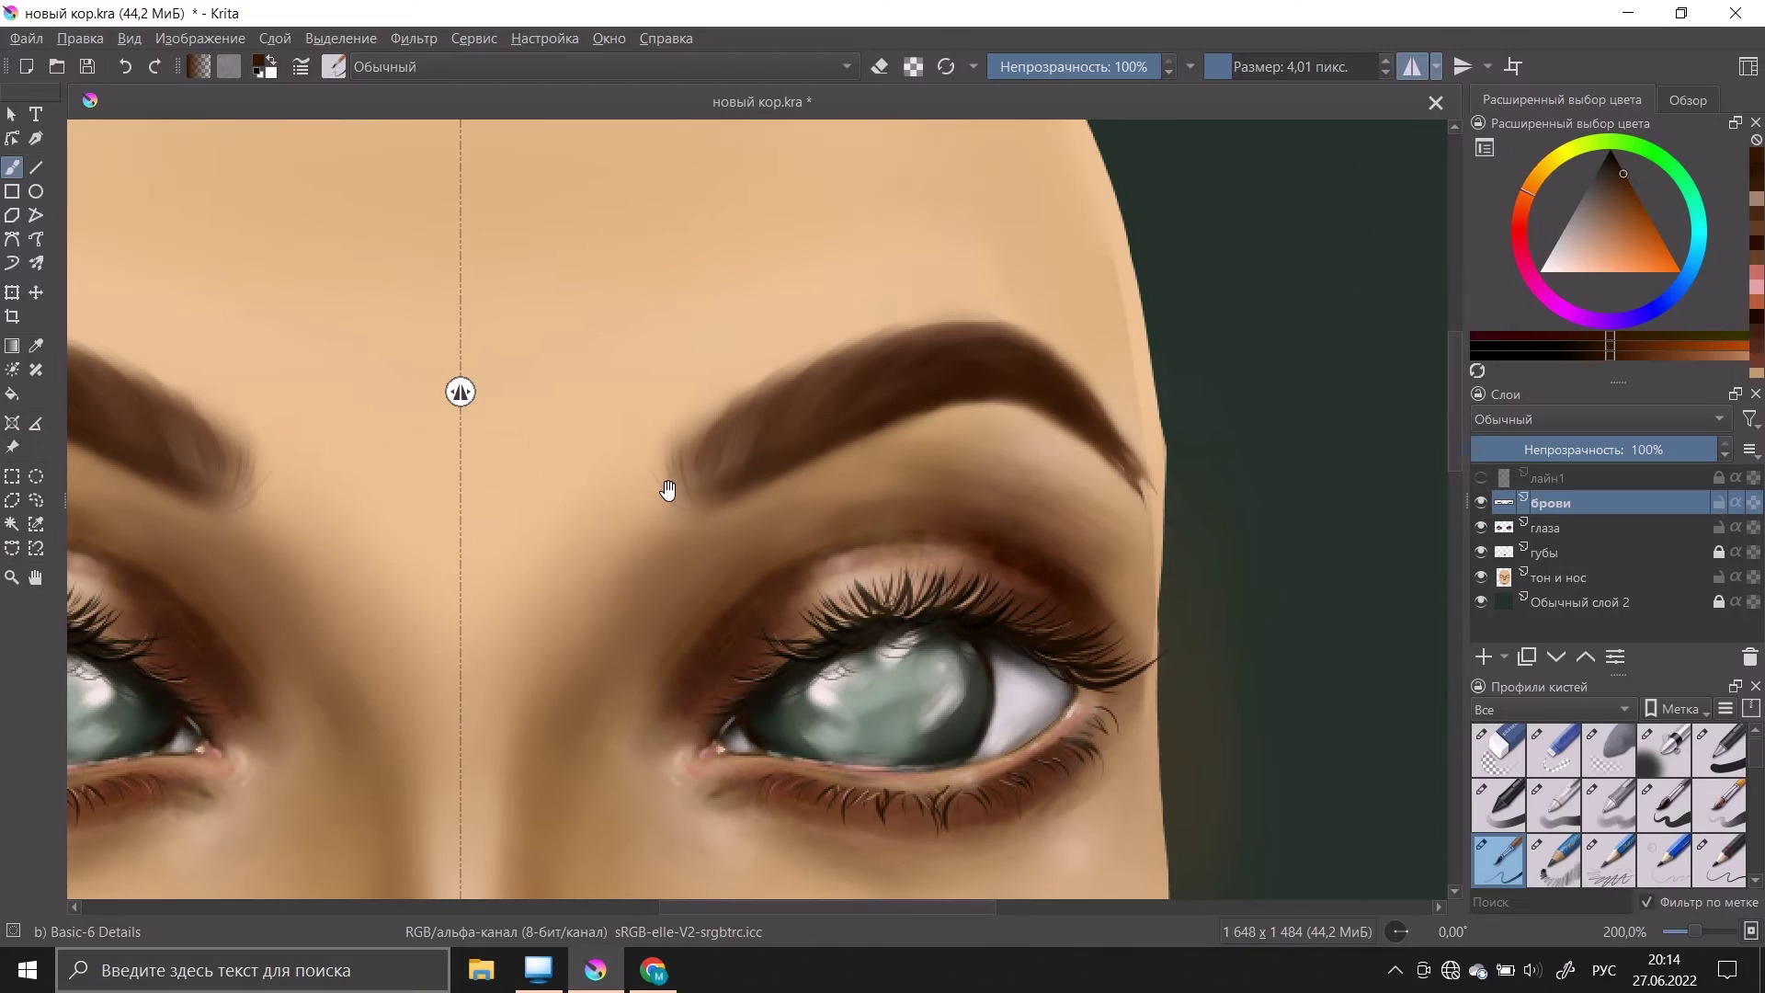
{"action": "key", "text": "ctrl+z"}
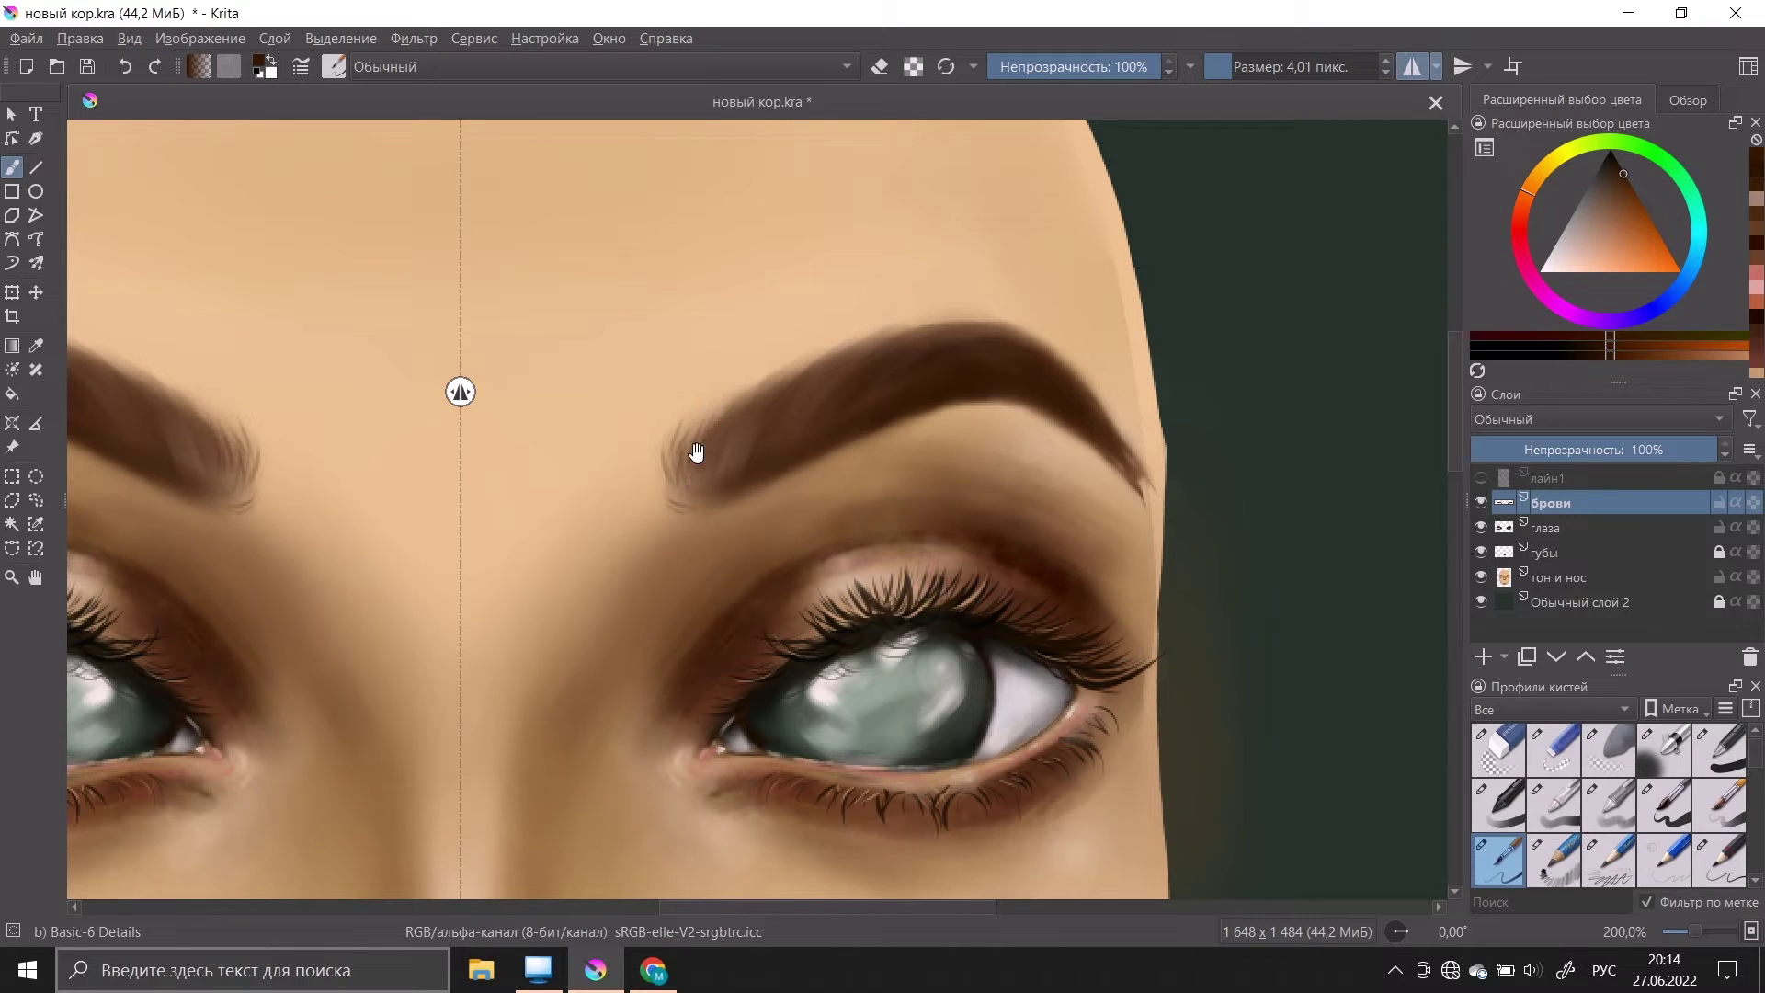
Step: Airbrush a lighter skin tone over the eyebrow's inner upper edge with Airbrush Soft
{"action": "mouse_move", "coordinate": [699, 533]}
{"action": "left_mouse_down"}
{"action": "mouse_move", "coordinate": [733, 446]}
{"action": "mouse_move", "coordinate": [764, 431]}
{"action": "left_mouse_up"}
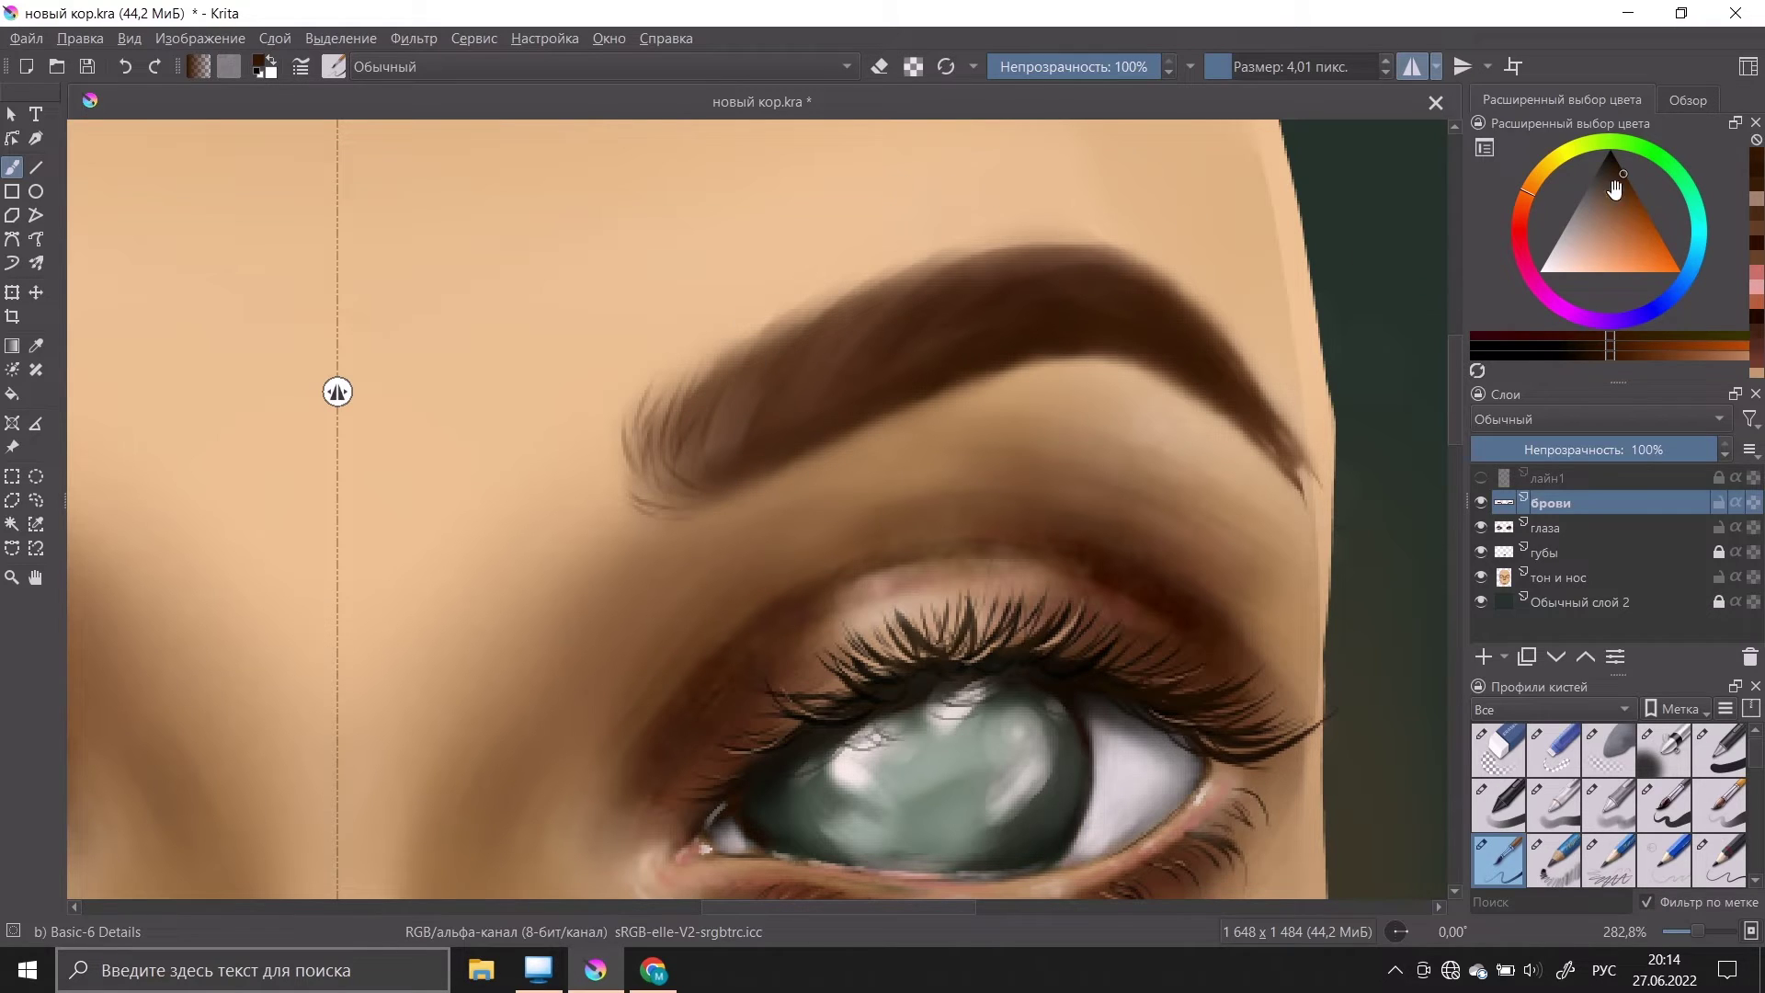
{"action": "left_click_drag", "start_coordinate": [1615, 188], "coordinate": [1602, 236]}
{"action": "left_click", "coordinate": [1664, 749]}
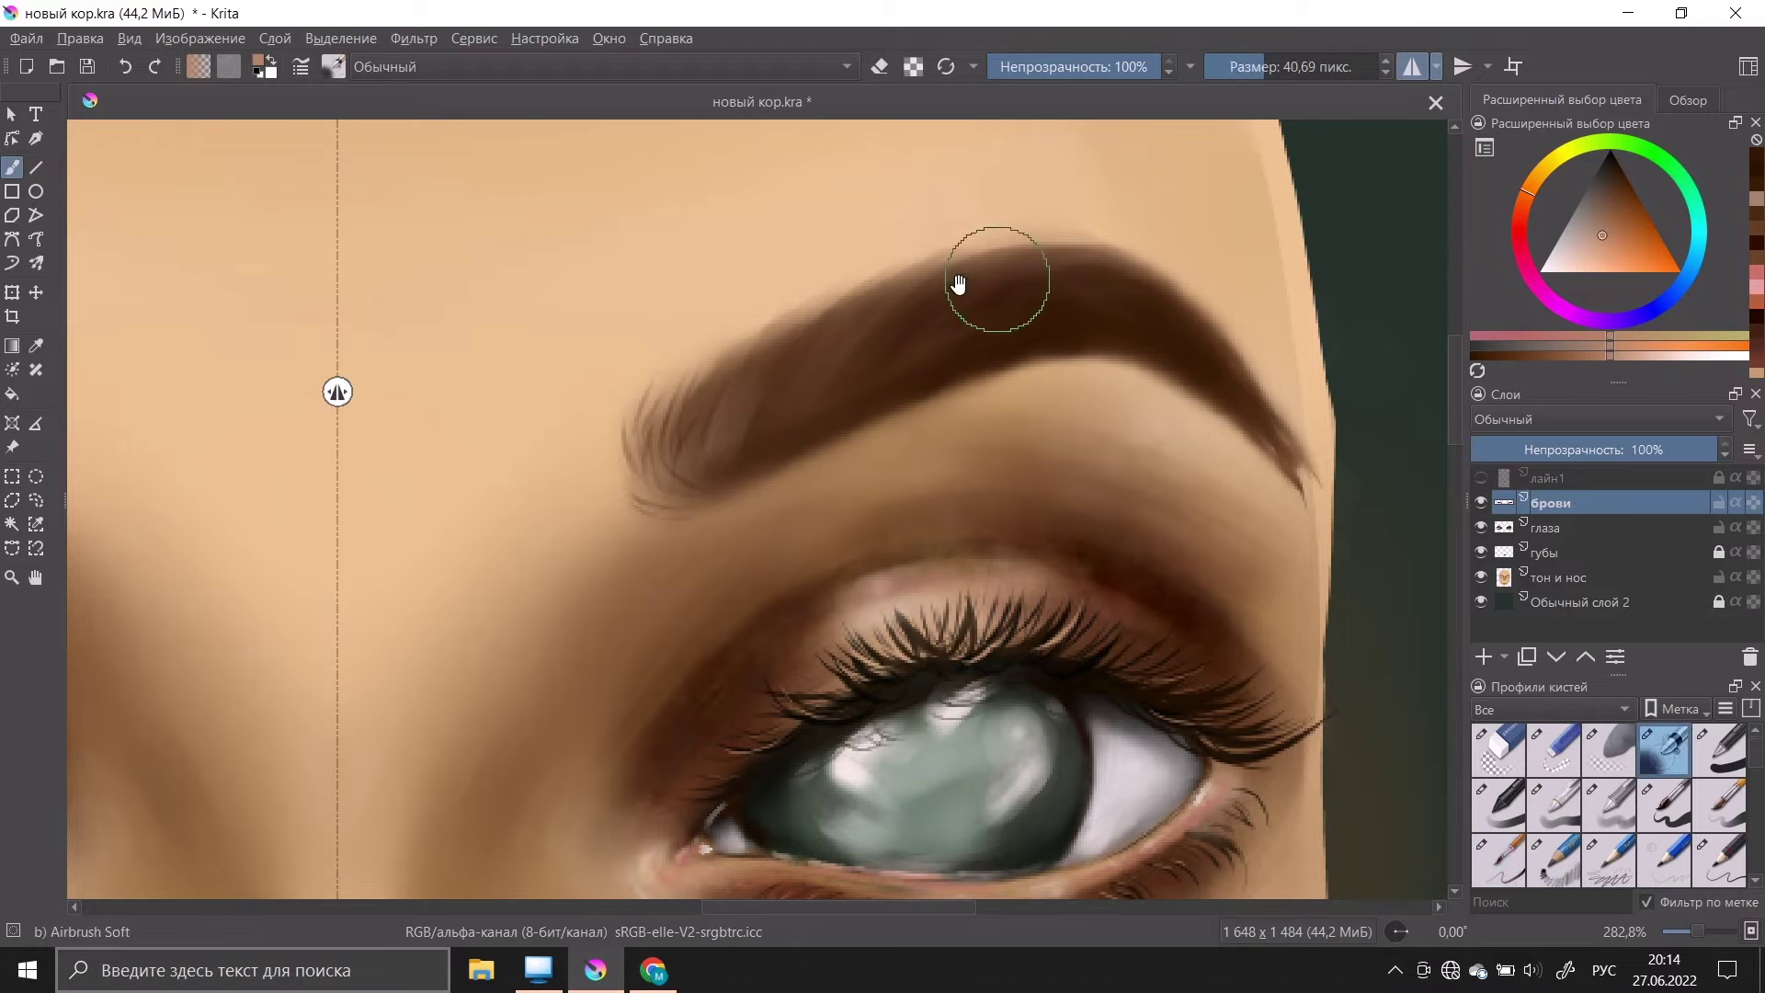
{"action": "mouse_move", "coordinate": [957, 284]}
{"action": "left_mouse_down"}
{"action": "mouse_move", "coordinate": [753, 465]}
{"action": "mouse_move", "coordinate": [847, 426]}
{"action": "mouse_move", "coordinate": [726, 482]}
{"action": "left_mouse_up"}
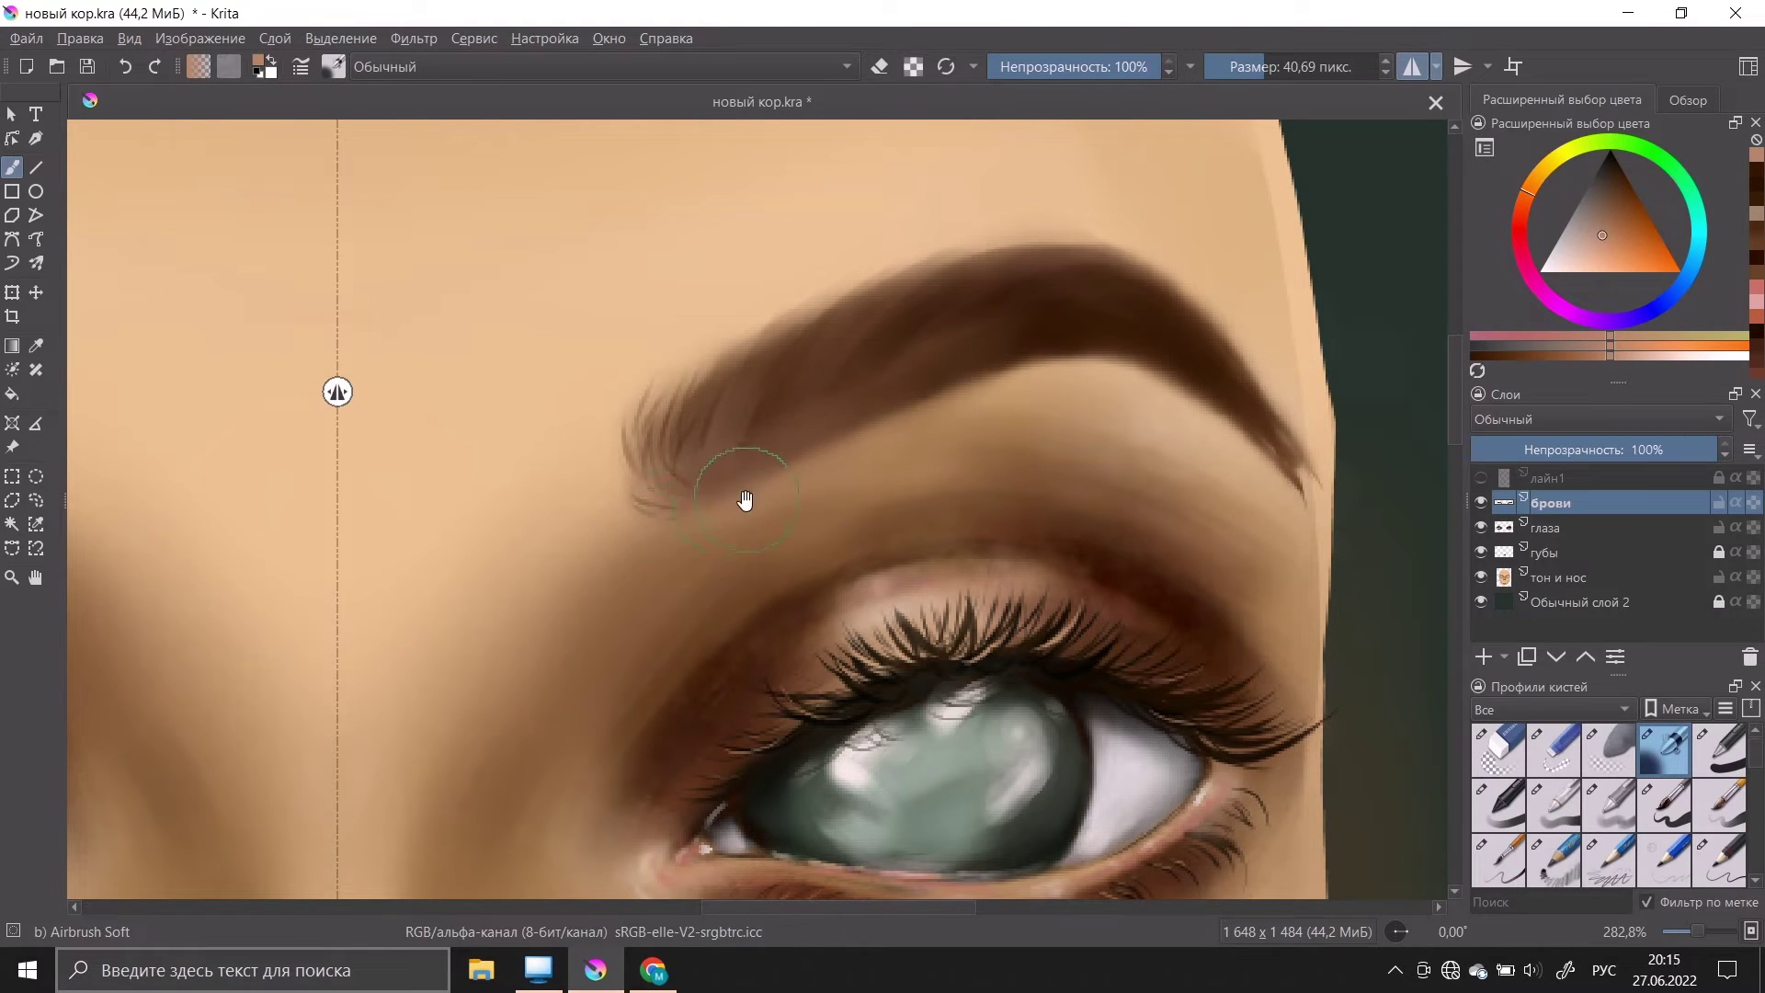
Step: Sample skin tone from the face, then load the 4.01 px Basic-6 Details brush in dark brown
{"action": "left_click", "coordinate": [671, 551], "text": "ctrl"}
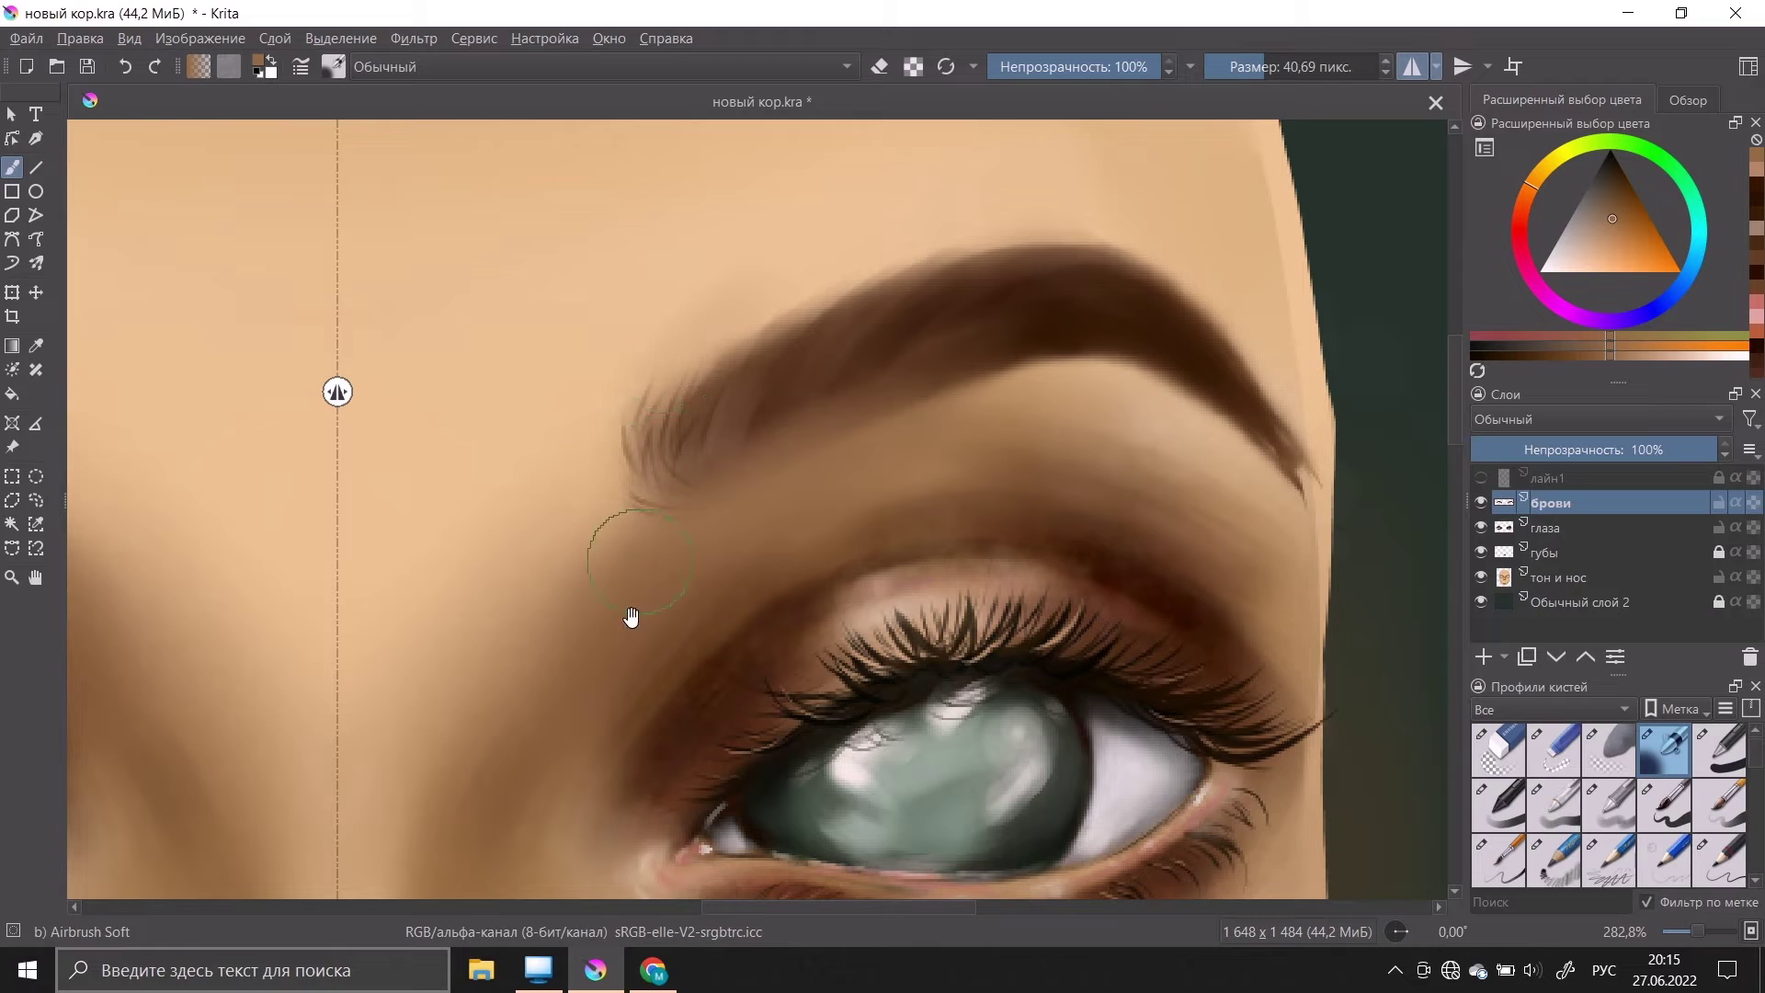
{"action": "left_click", "coordinate": [556, 366], "text": "ctrl"}
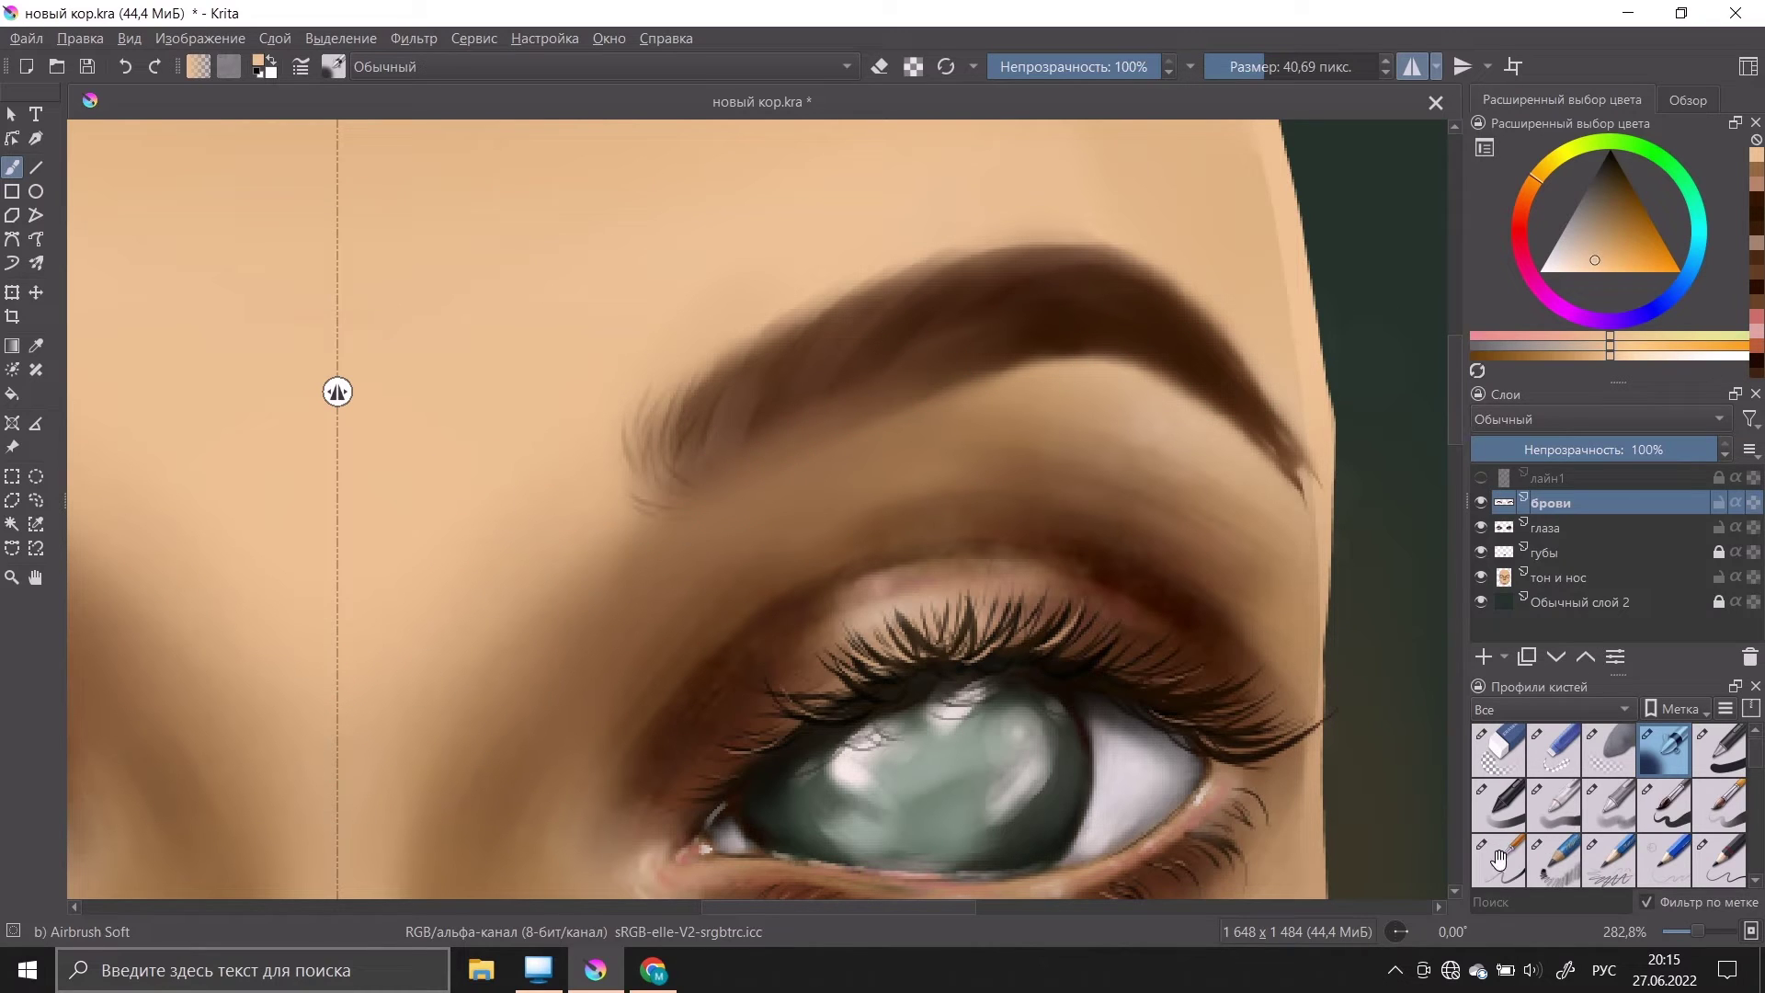
{"action": "left_click", "coordinate": [1499, 859]}
{"action": "left_click", "coordinate": [1620, 168]}
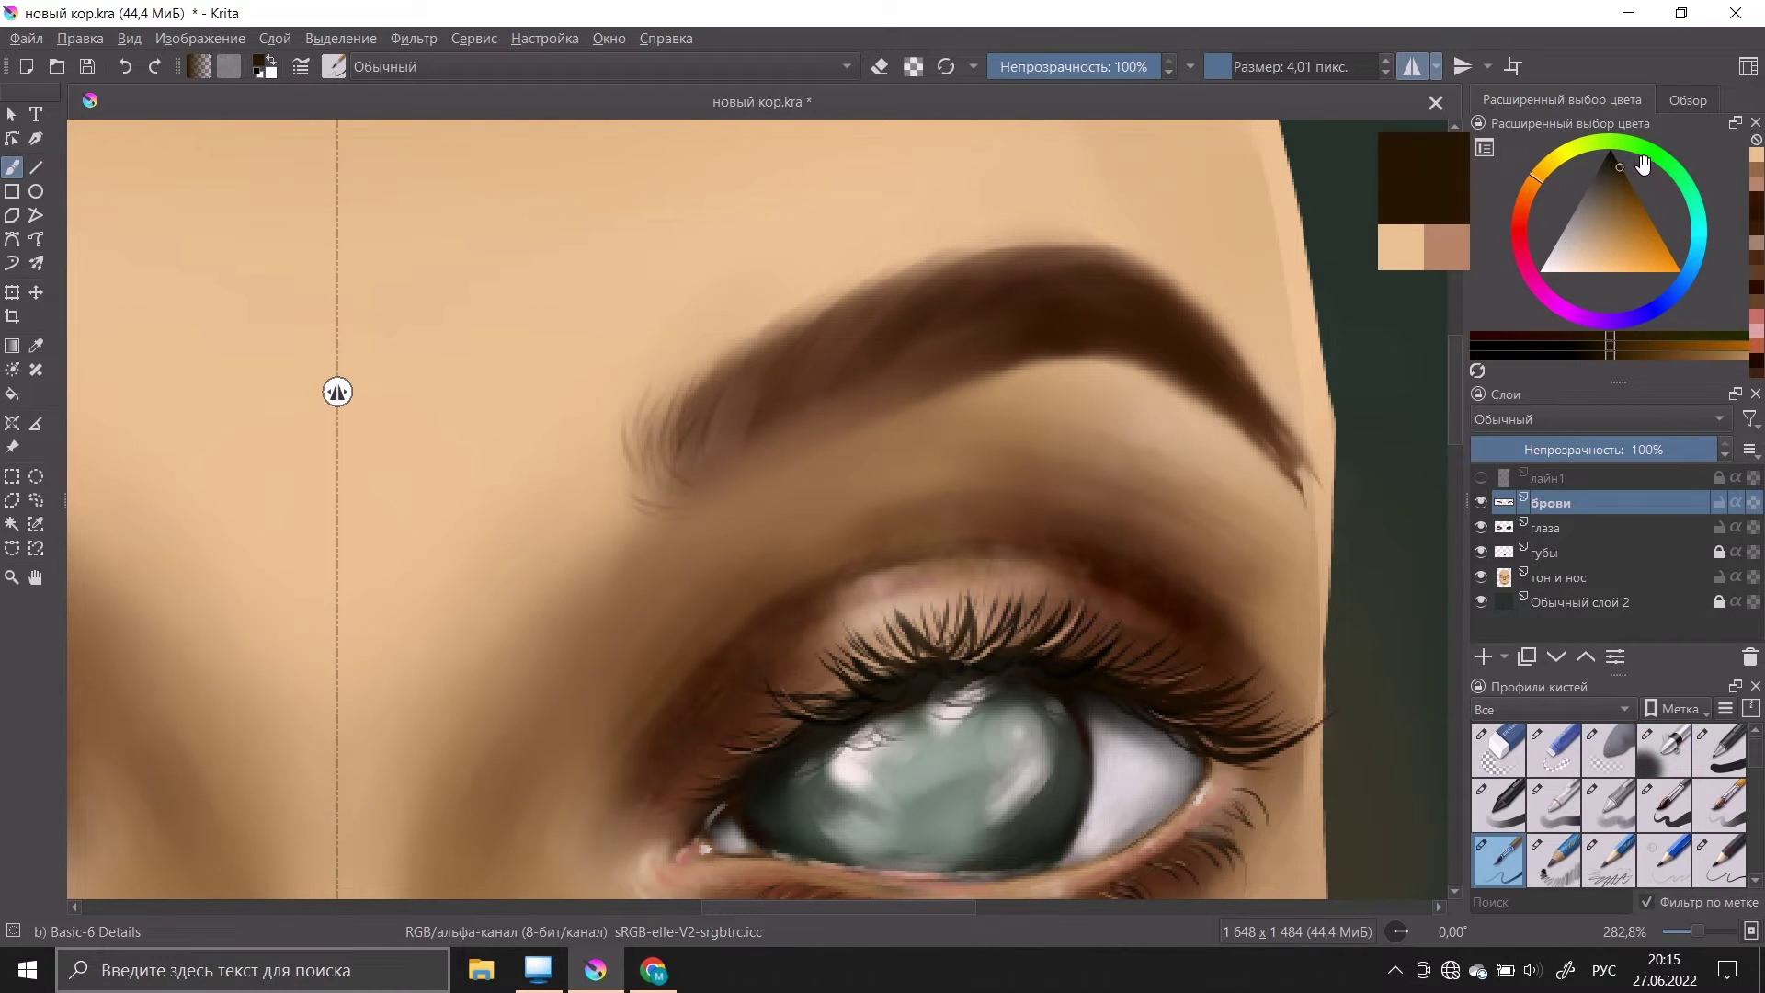
Step: Paint thin dark brown and black hair strokes along the eyebrow's top and inner end
{"action": "left_click_drag", "start_coordinate": [1201, 338], "coordinate": [1046, 367]}
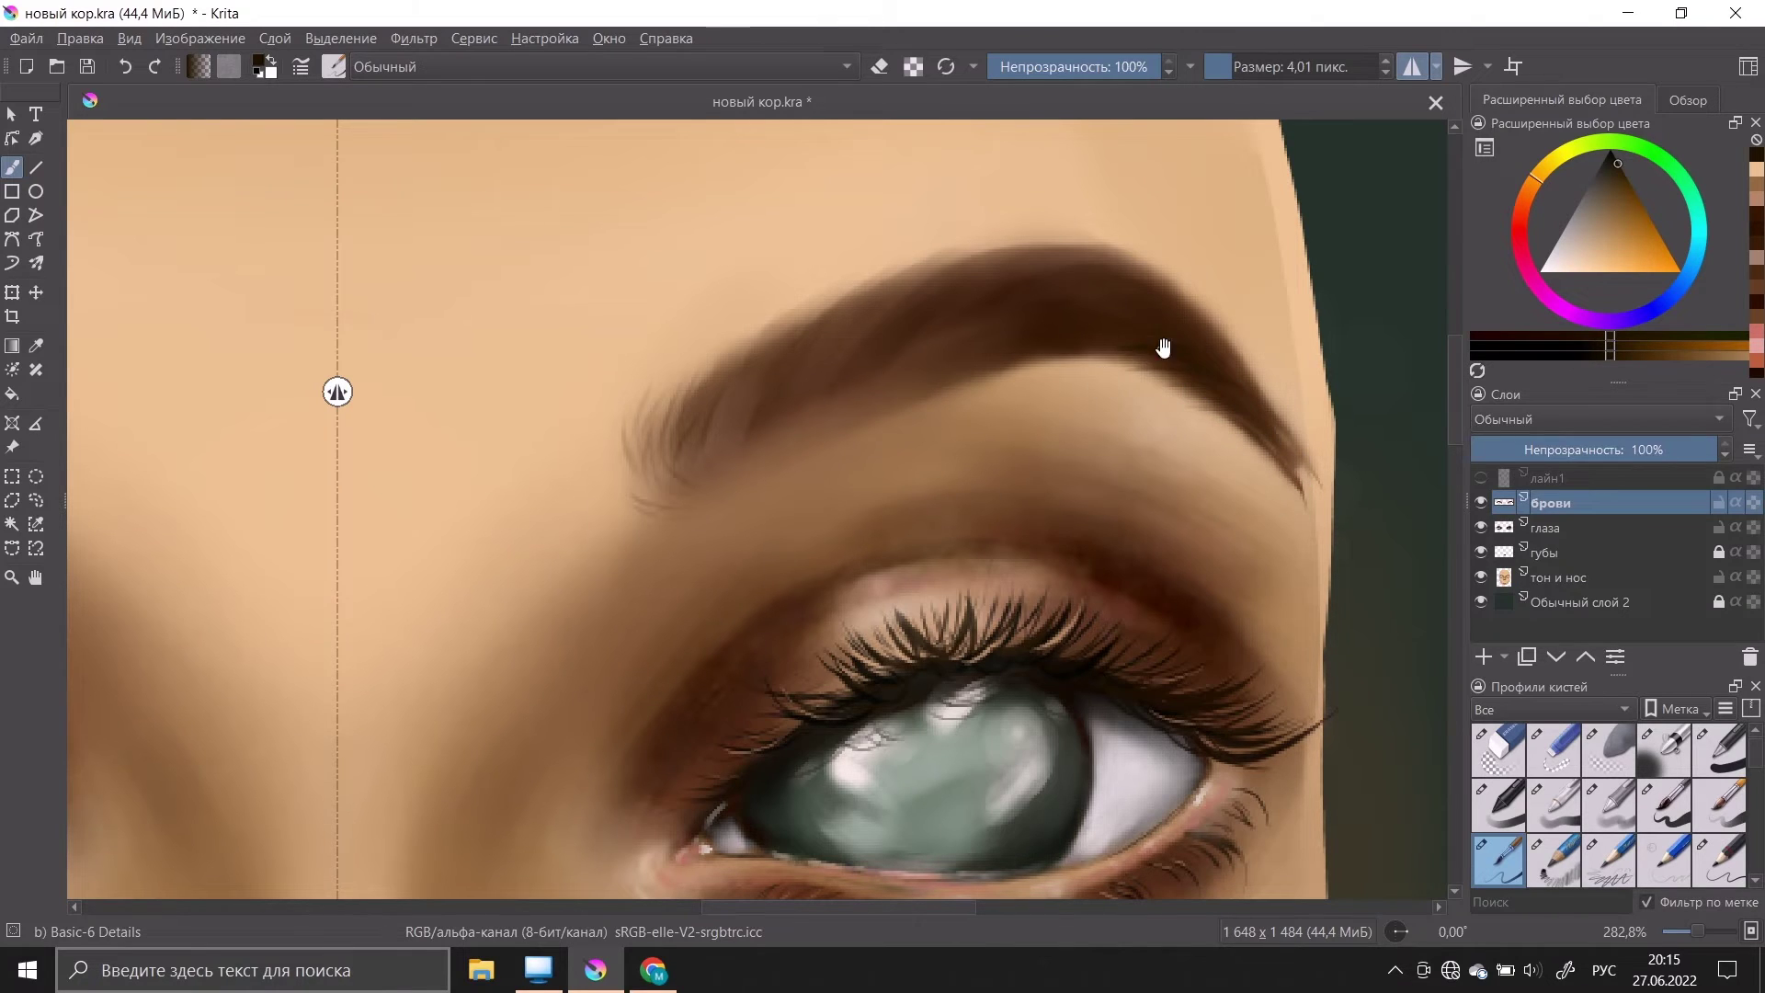
{"action": "left_click", "coordinate": [1614, 158]}
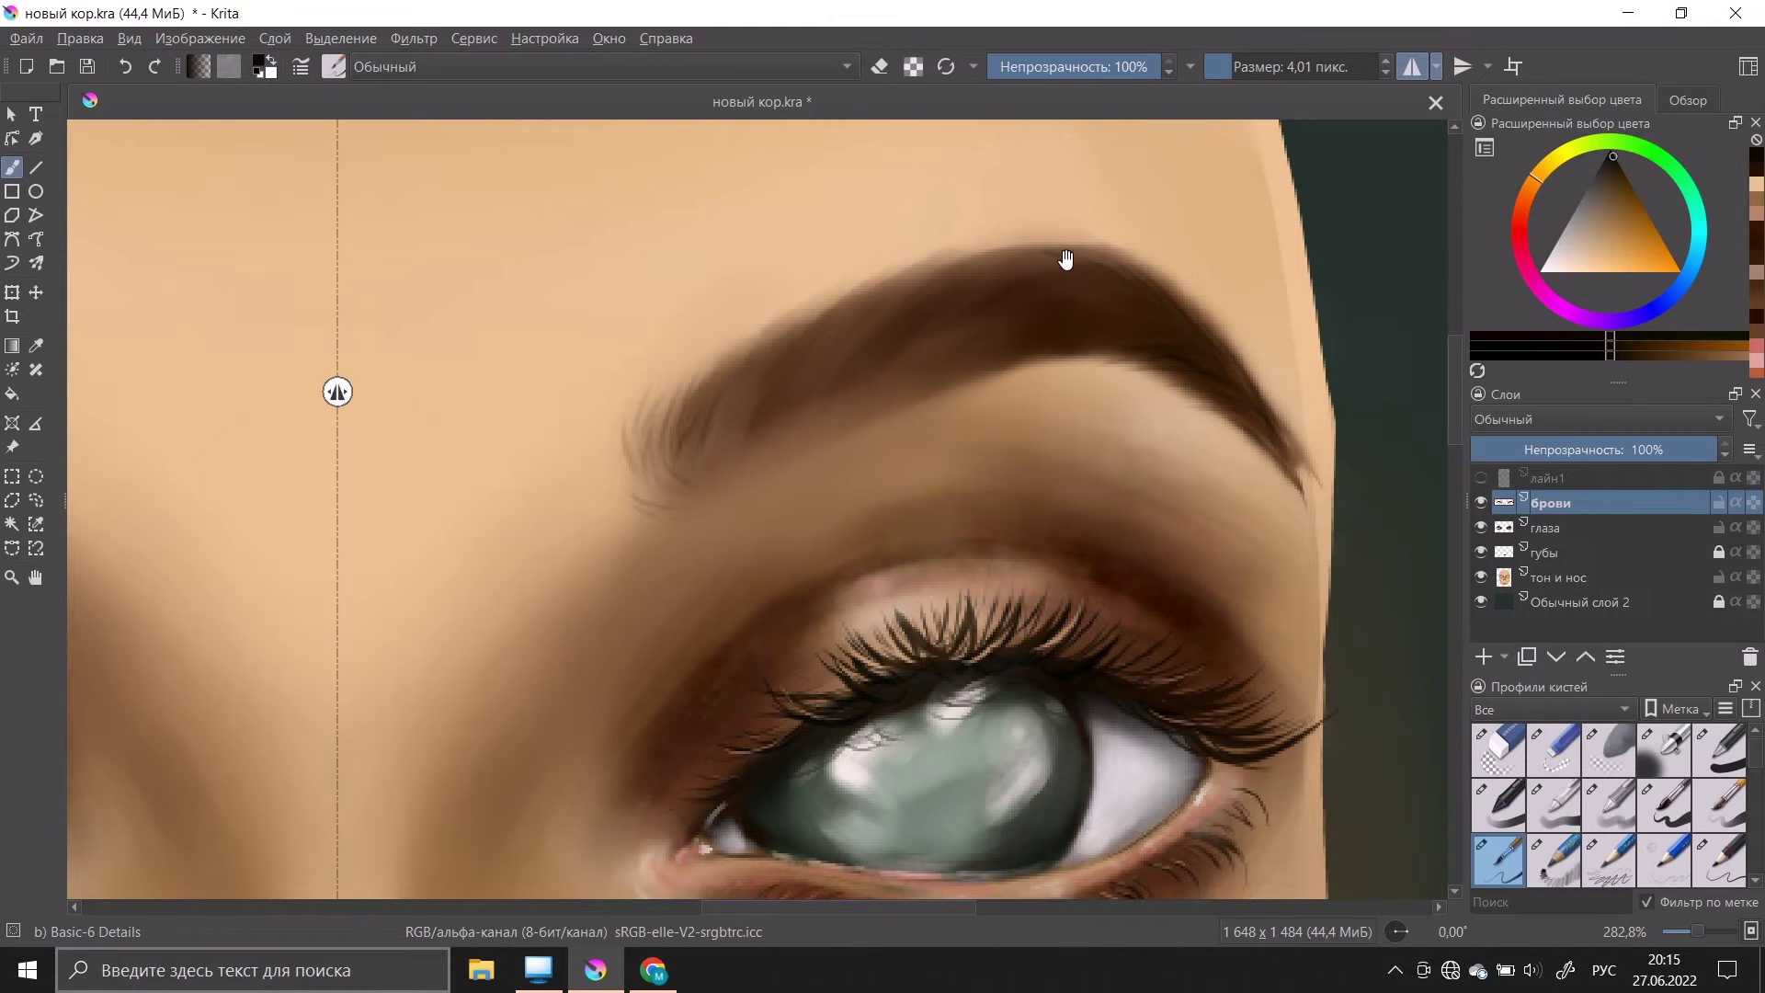
{"action": "left_click_drag", "start_coordinate": [1065, 260], "coordinate": [1118, 269]}
{"action": "mouse_move", "coordinate": [680, 500]}
{"action": "left_mouse_down"}
{"action": "mouse_move", "coordinate": [634, 504]}
{"action": "mouse_move", "coordinate": [646, 409]}
{"action": "mouse_move", "coordinate": [668, 423]}
{"action": "left_mouse_up"}
{"action": "left_click", "coordinate": [1675, 101]}
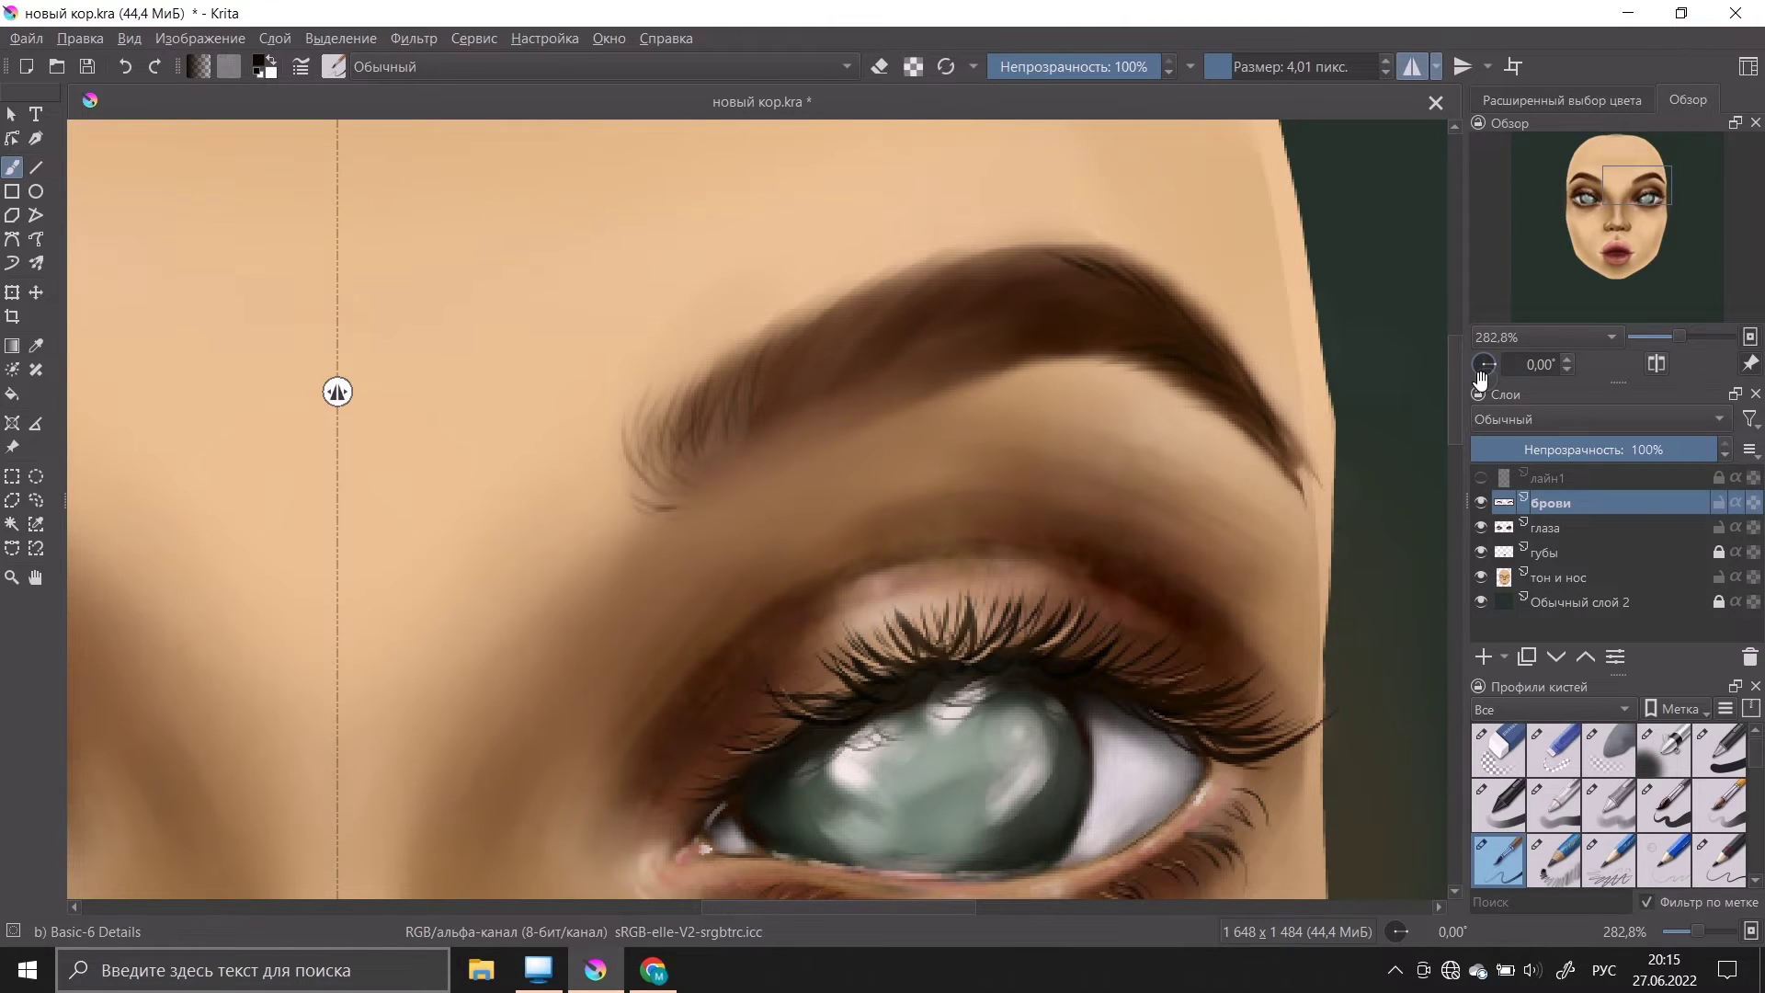
Step: Rotate the canvas and paint thin dark hair strands into the eyebrow tail
{"action": "mouse_move", "coordinate": [1482, 377]}
{"action": "left_mouse_down"}
{"action": "mouse_move", "coordinate": [722, 566]}
{"action": "mouse_move", "coordinate": [934, 394]}
{"action": "left_mouse_up"}
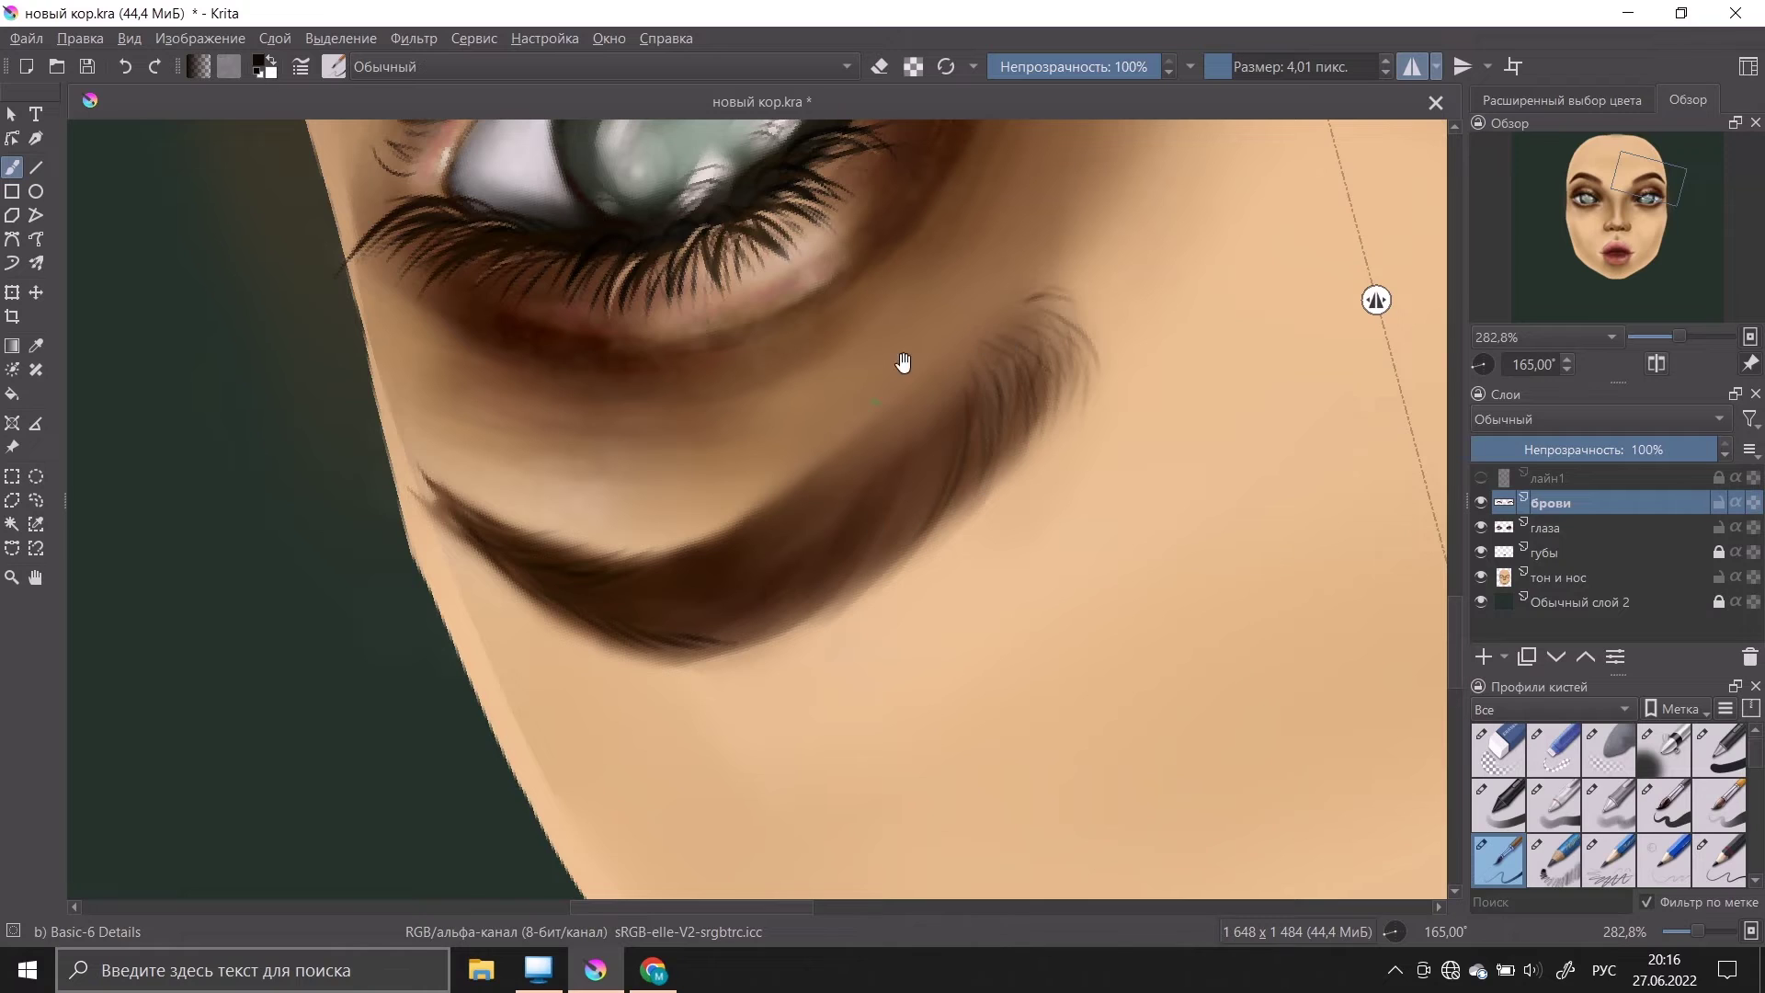
{"action": "left_click_drag", "start_coordinate": [961, 397], "coordinate": [935, 496]}
{"action": "mouse_move", "coordinate": [996, 390]}
{"action": "left_mouse_down"}
{"action": "mouse_move", "coordinate": [986, 449]}
{"action": "mouse_move", "coordinate": [1001, 455]}
{"action": "left_mouse_up"}
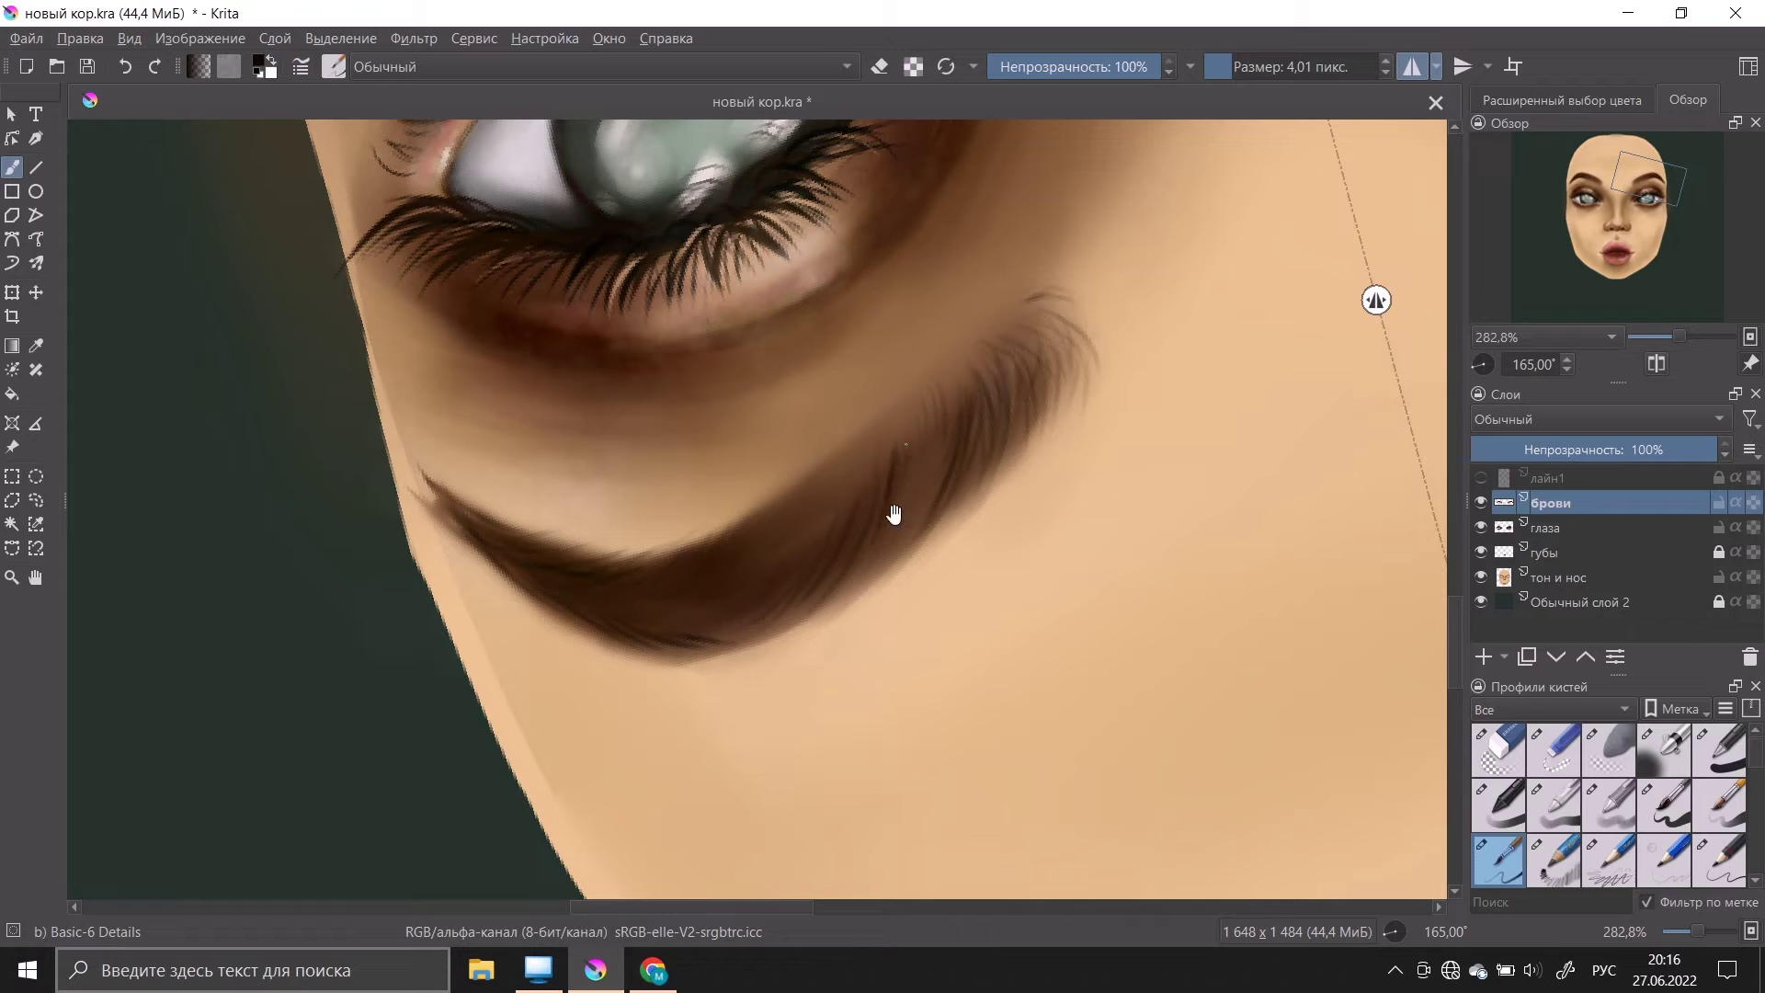
{"action": "left_click_drag", "start_coordinate": [905, 503], "coordinate": [921, 421]}
Step: Switch to a darker brown, add more thin hair strands, then reset rotation to 0°
{"action": "left_click", "coordinate": [1641, 98]}
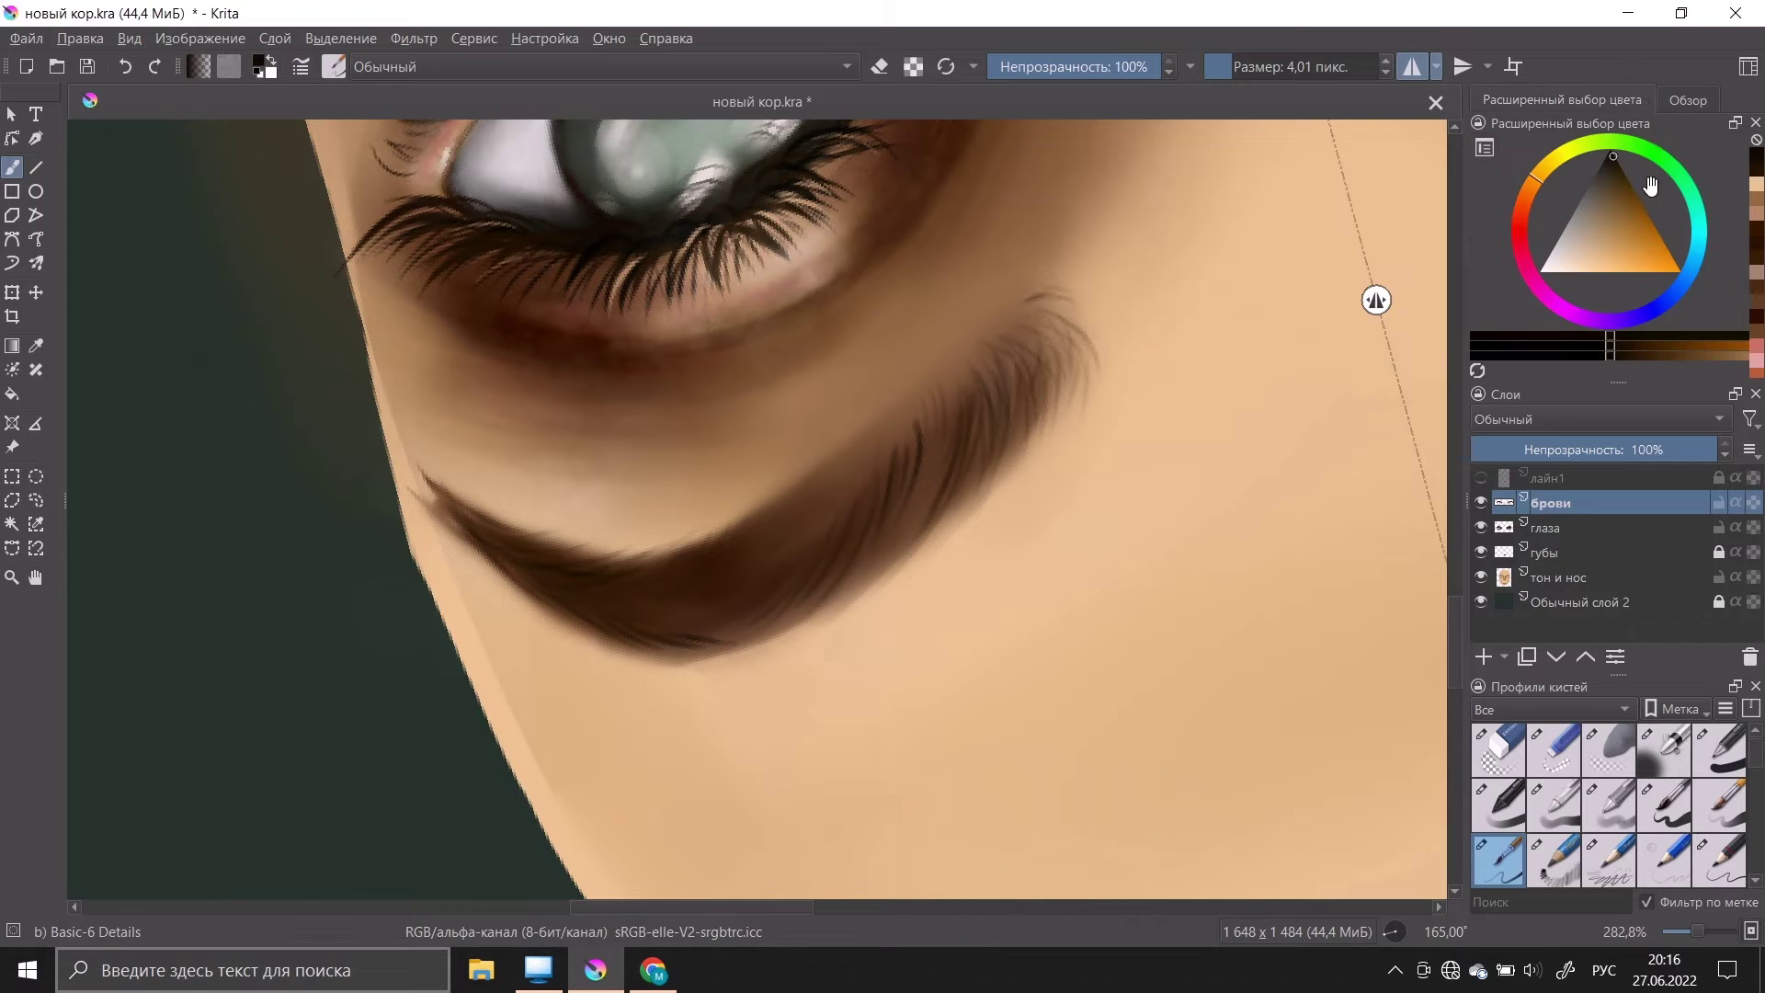
{"action": "left_click_drag", "start_coordinate": [919, 434], "coordinate": [951, 398]}
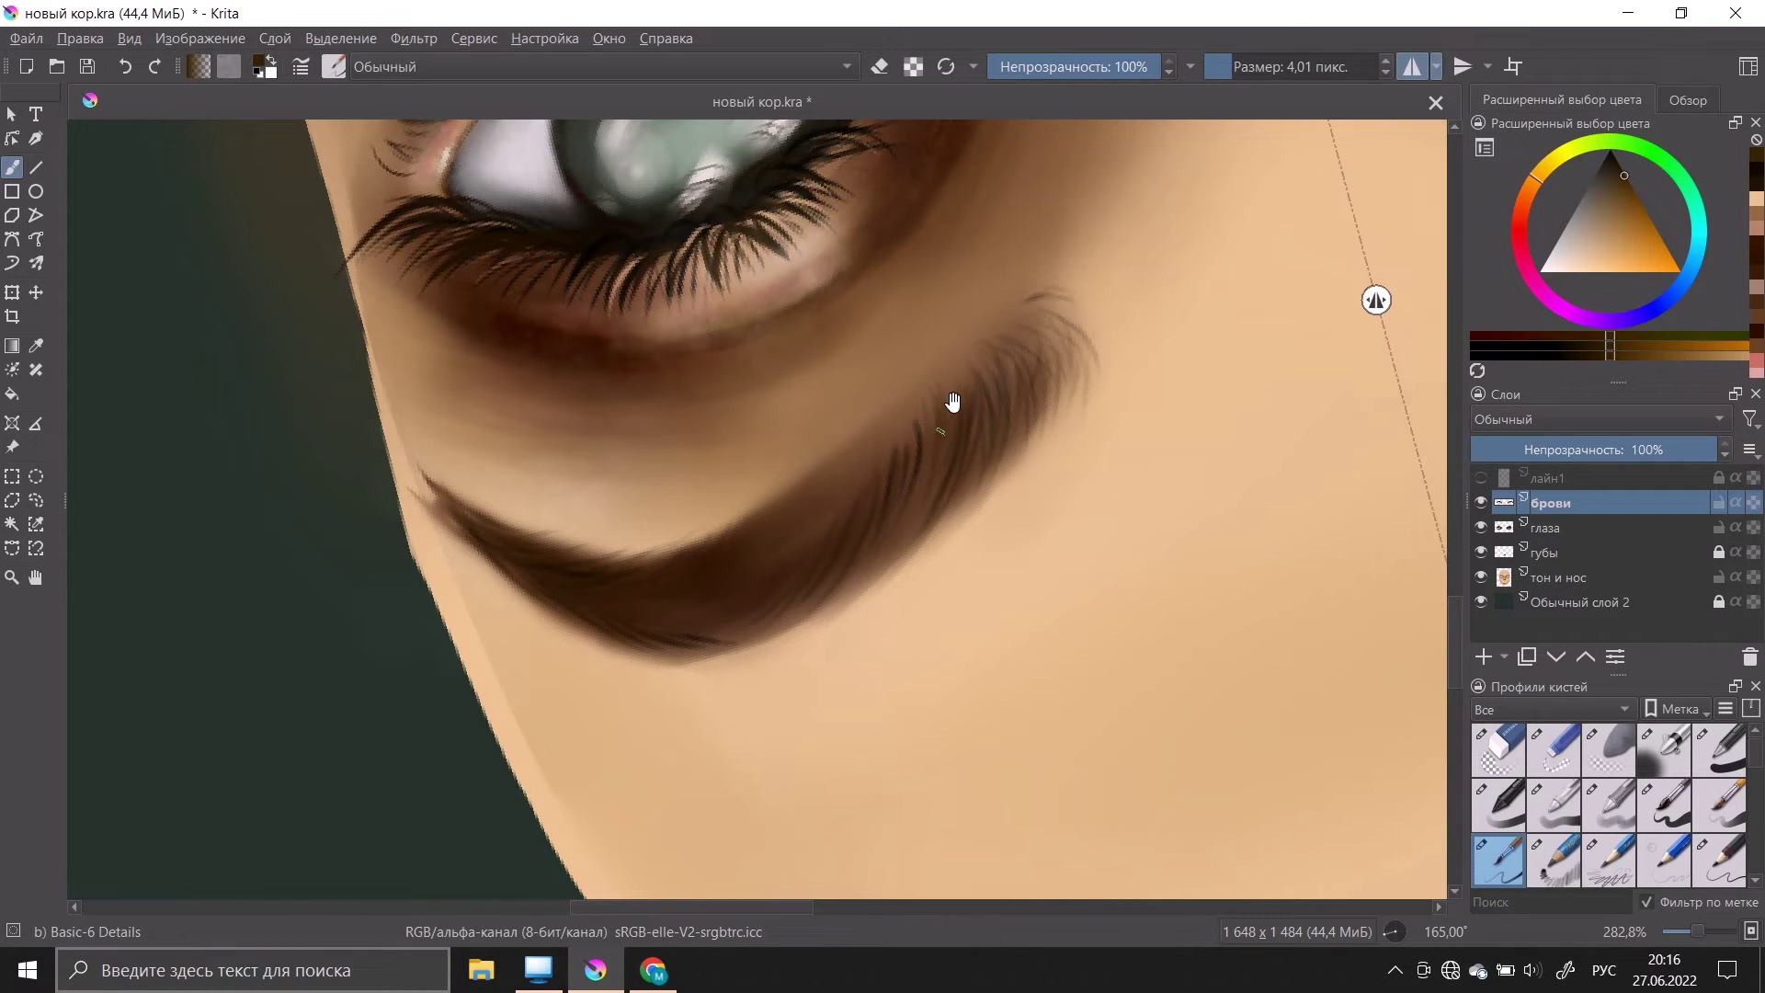
{"action": "left_click_drag", "start_coordinate": [1615, 165], "coordinate": [1624, 165]}
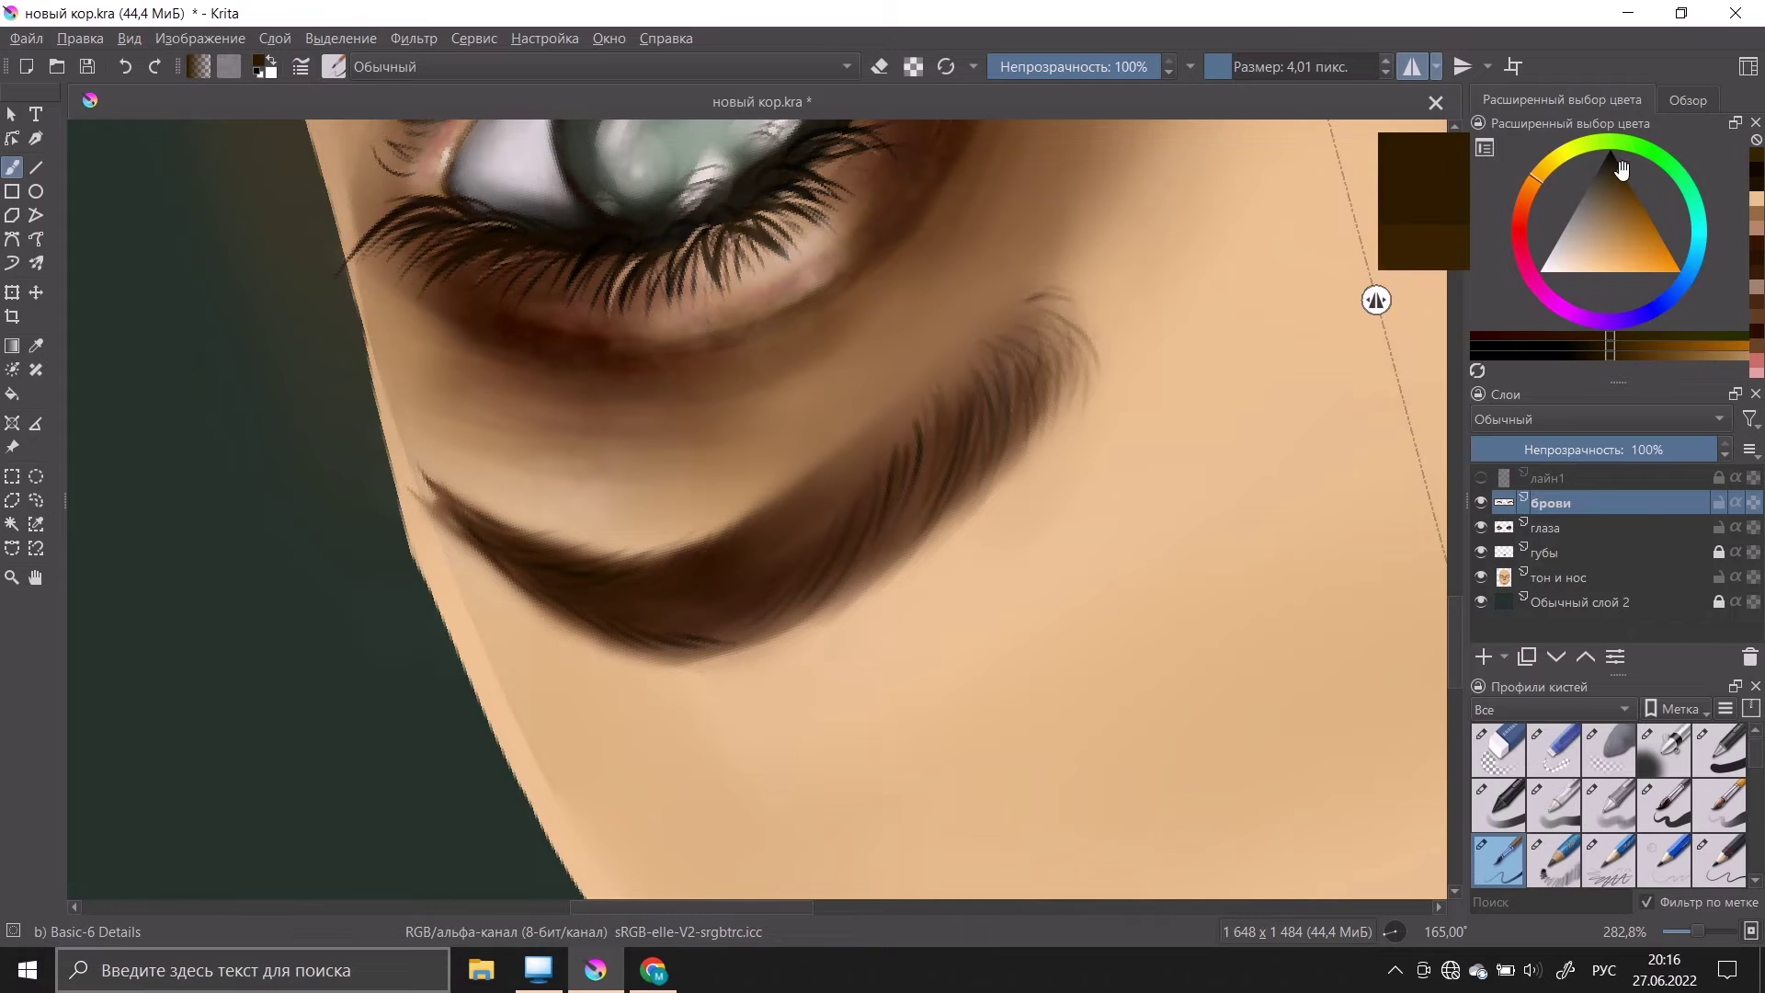
{"action": "mouse_move", "coordinate": [937, 439]}
{"action": "left_mouse_down"}
{"action": "mouse_move", "coordinate": [951, 400]}
{"action": "mouse_move", "coordinate": [972, 470]}
{"action": "left_mouse_up"}
{"action": "mouse_move", "coordinate": [920, 525]}
{"action": "left_mouse_down"}
{"action": "mouse_move", "coordinate": [961, 398]}
{"action": "mouse_move", "coordinate": [942, 407]}
{"action": "left_mouse_up"}
{"action": "left_click_drag", "start_coordinate": [889, 559], "coordinate": [930, 419]}
{"action": "left_click_drag", "start_coordinate": [847, 557], "coordinate": [928, 424]}
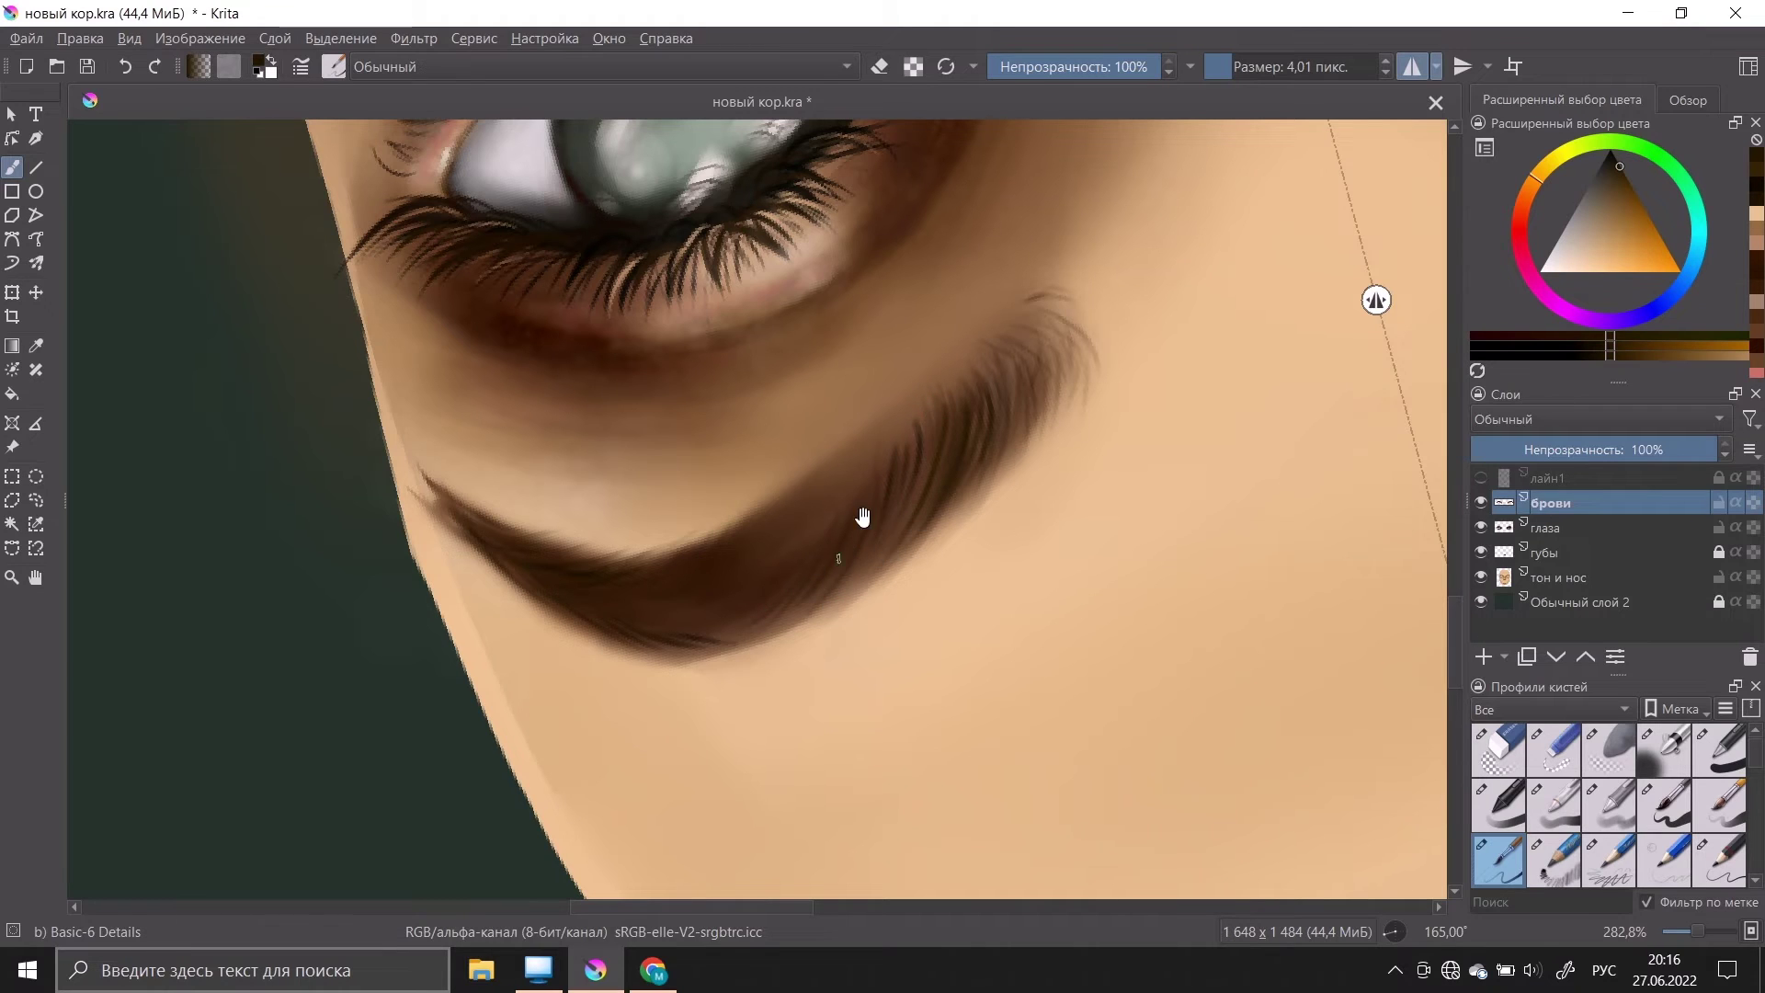
{"action": "left_click_drag", "start_coordinate": [863, 518], "coordinate": [914, 425]}
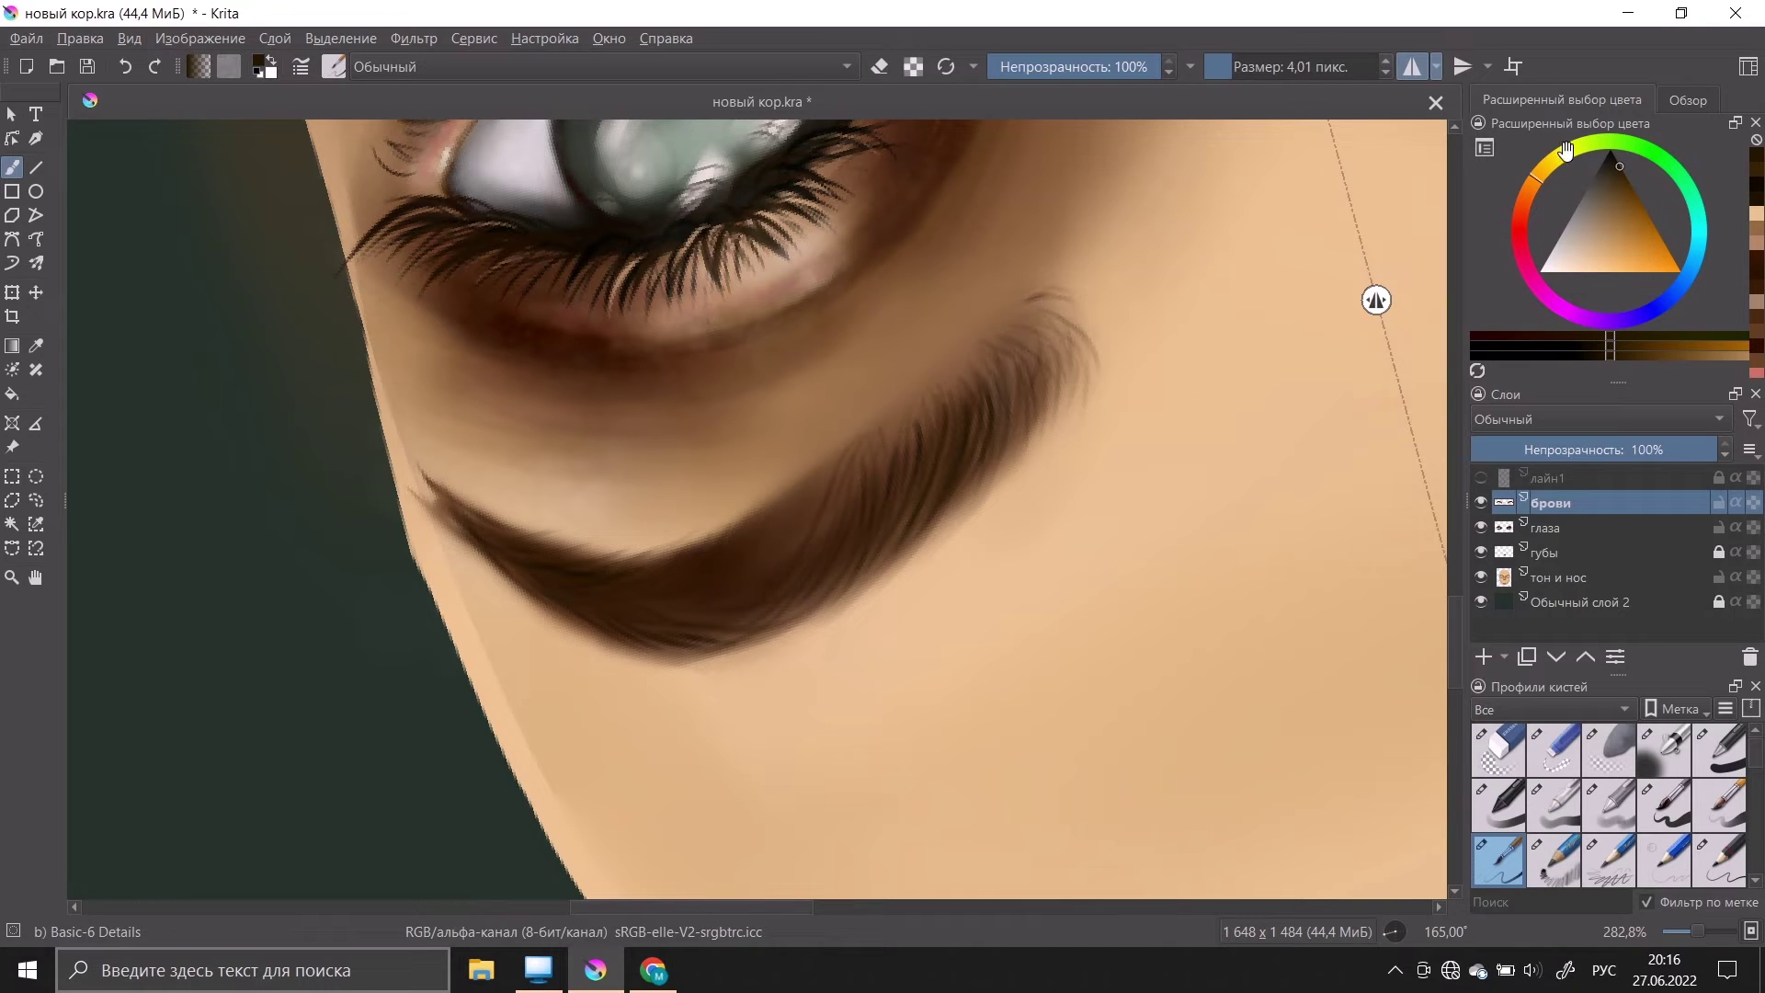
{"action": "left_click", "coordinate": [1687, 99]}
{"action": "left_click", "coordinate": [1484, 365]}
{"action": "scroll", "coordinate": [682, 493], "scroll_direction": "up", "scroll_amount": 2}
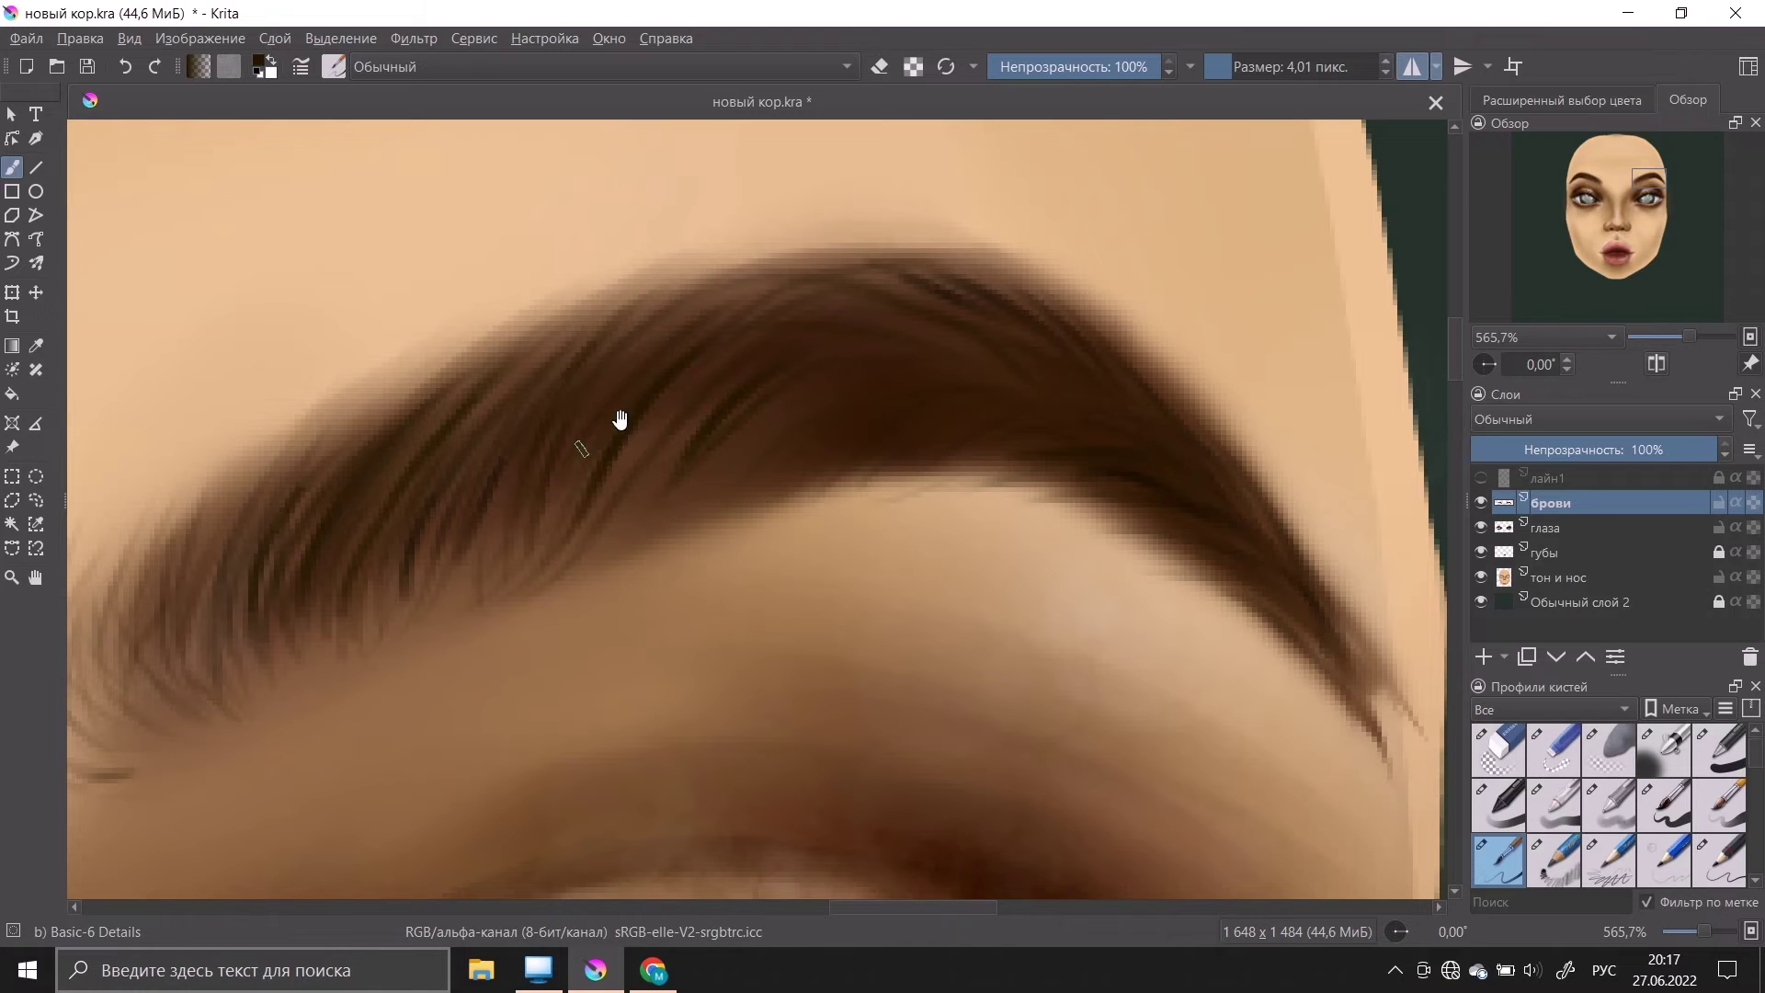
Step: Undo the stray mark and paint a thin dark hair along the eyebrow's upper edge
{"action": "left_click", "coordinate": [1562, 100]}
{"action": "key", "text": "minus"}
{"action": "key", "text": "minus"}
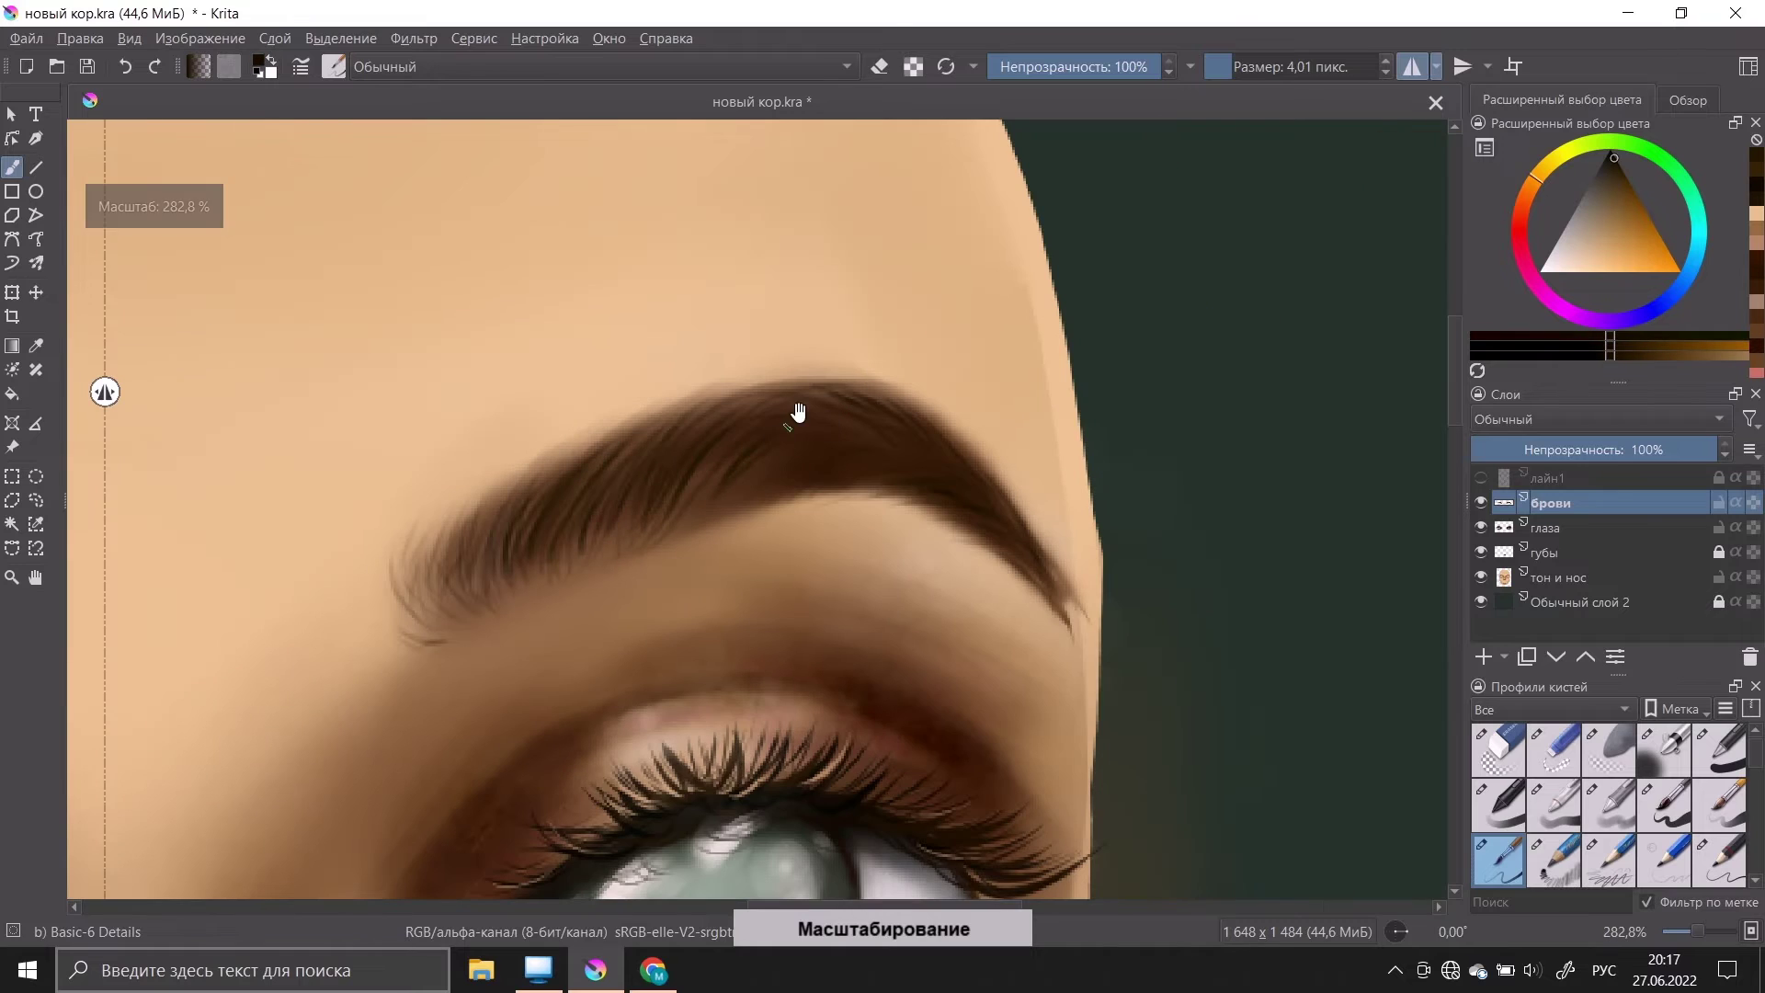
{"action": "key", "text": "ctrl+z"}
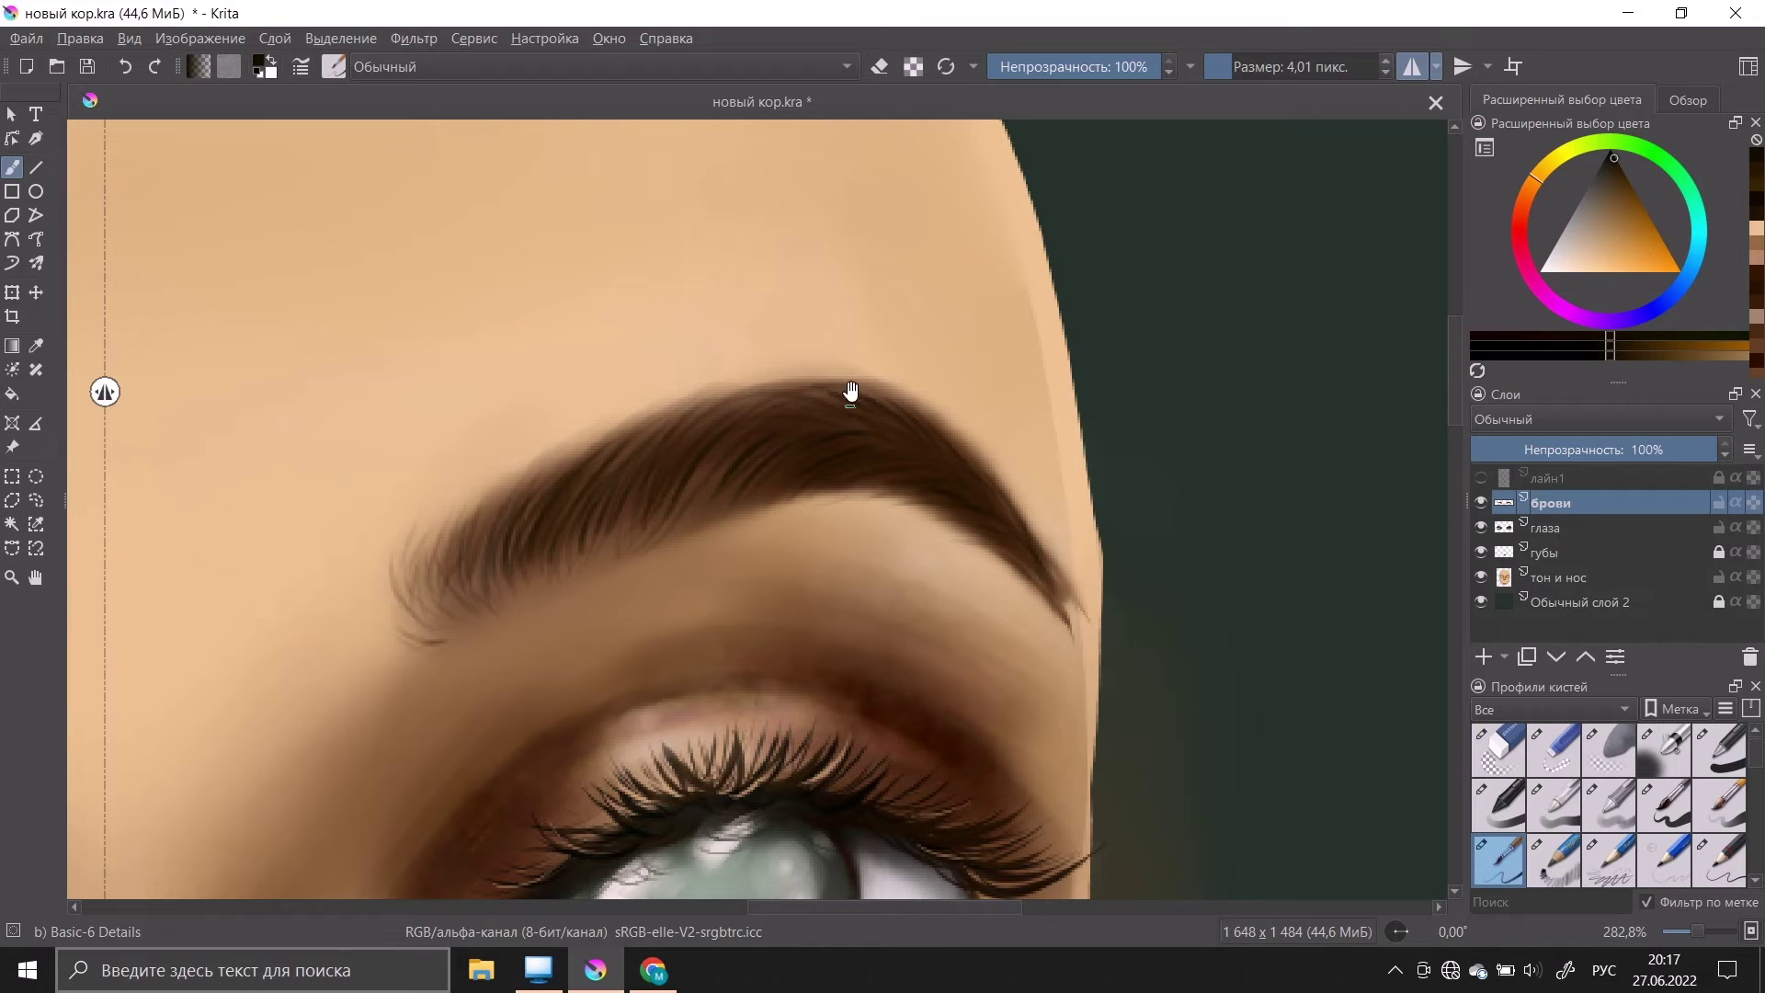
{"action": "left_click_drag", "start_coordinate": [809, 387], "coordinate": [878, 411]}
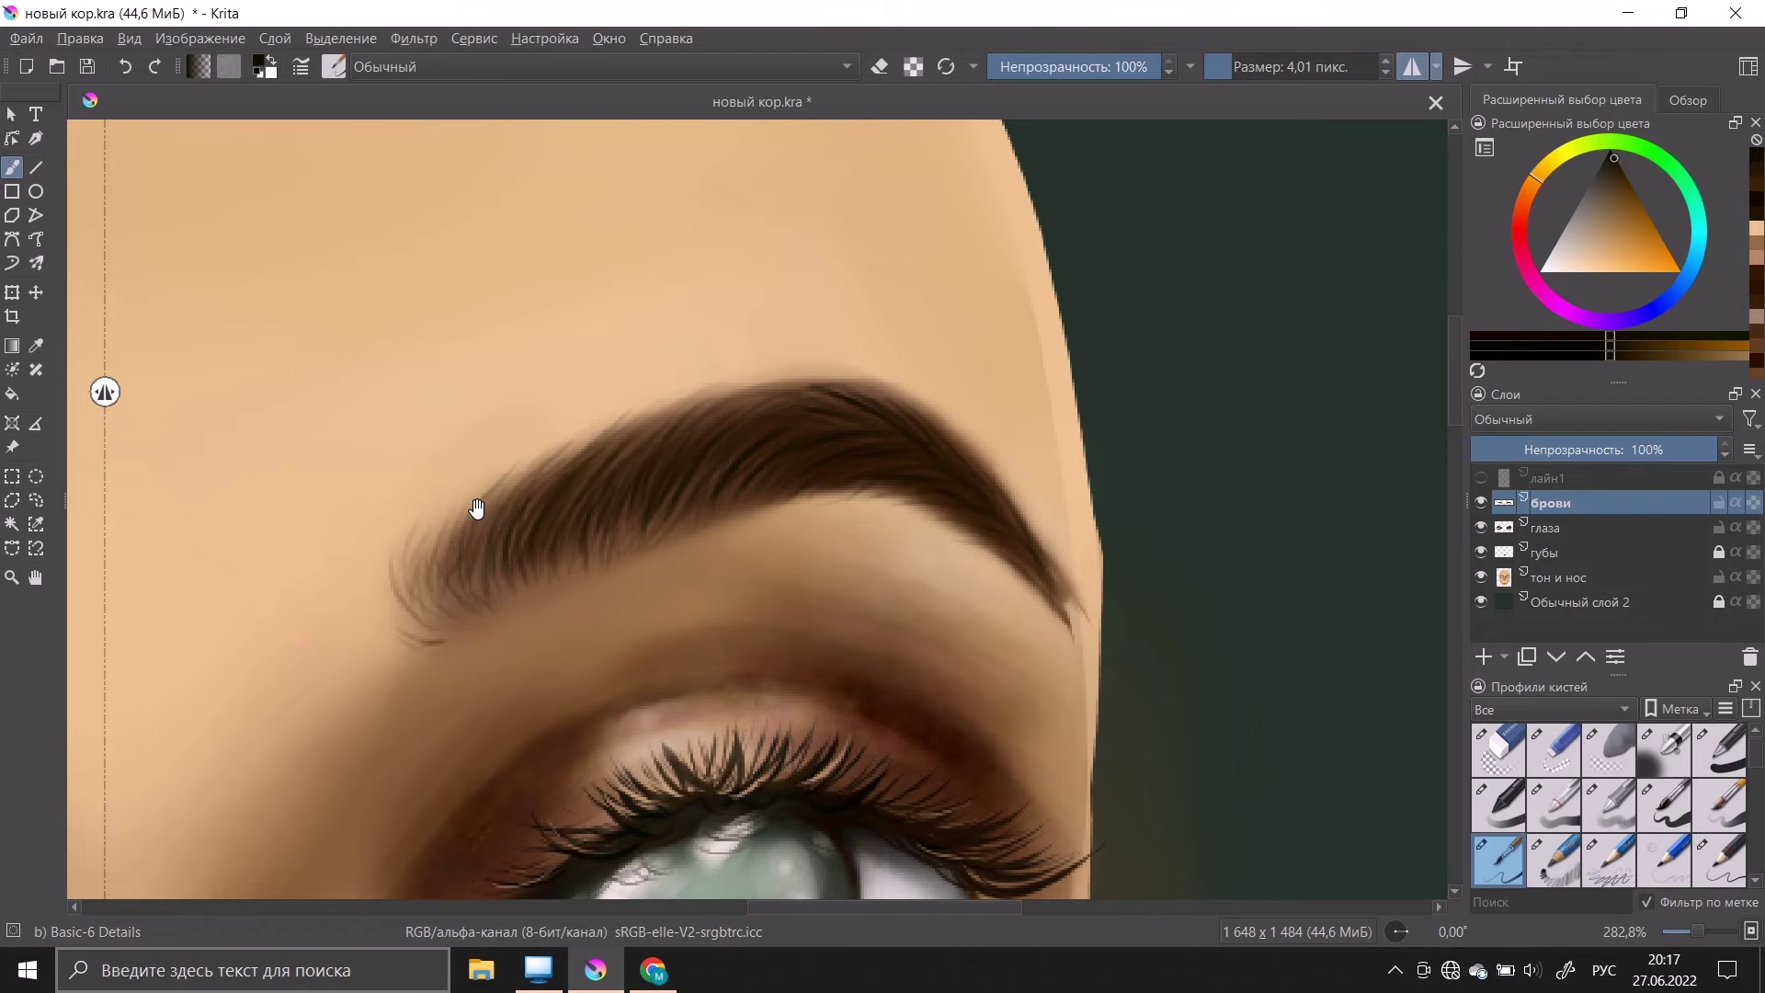
Step: Zoom in to 400% and set a mid-brown colour with a 1.59 px brush size
{"action": "scroll", "coordinate": [404, 772], "scroll_direction": "down", "scroll_amount": 3}
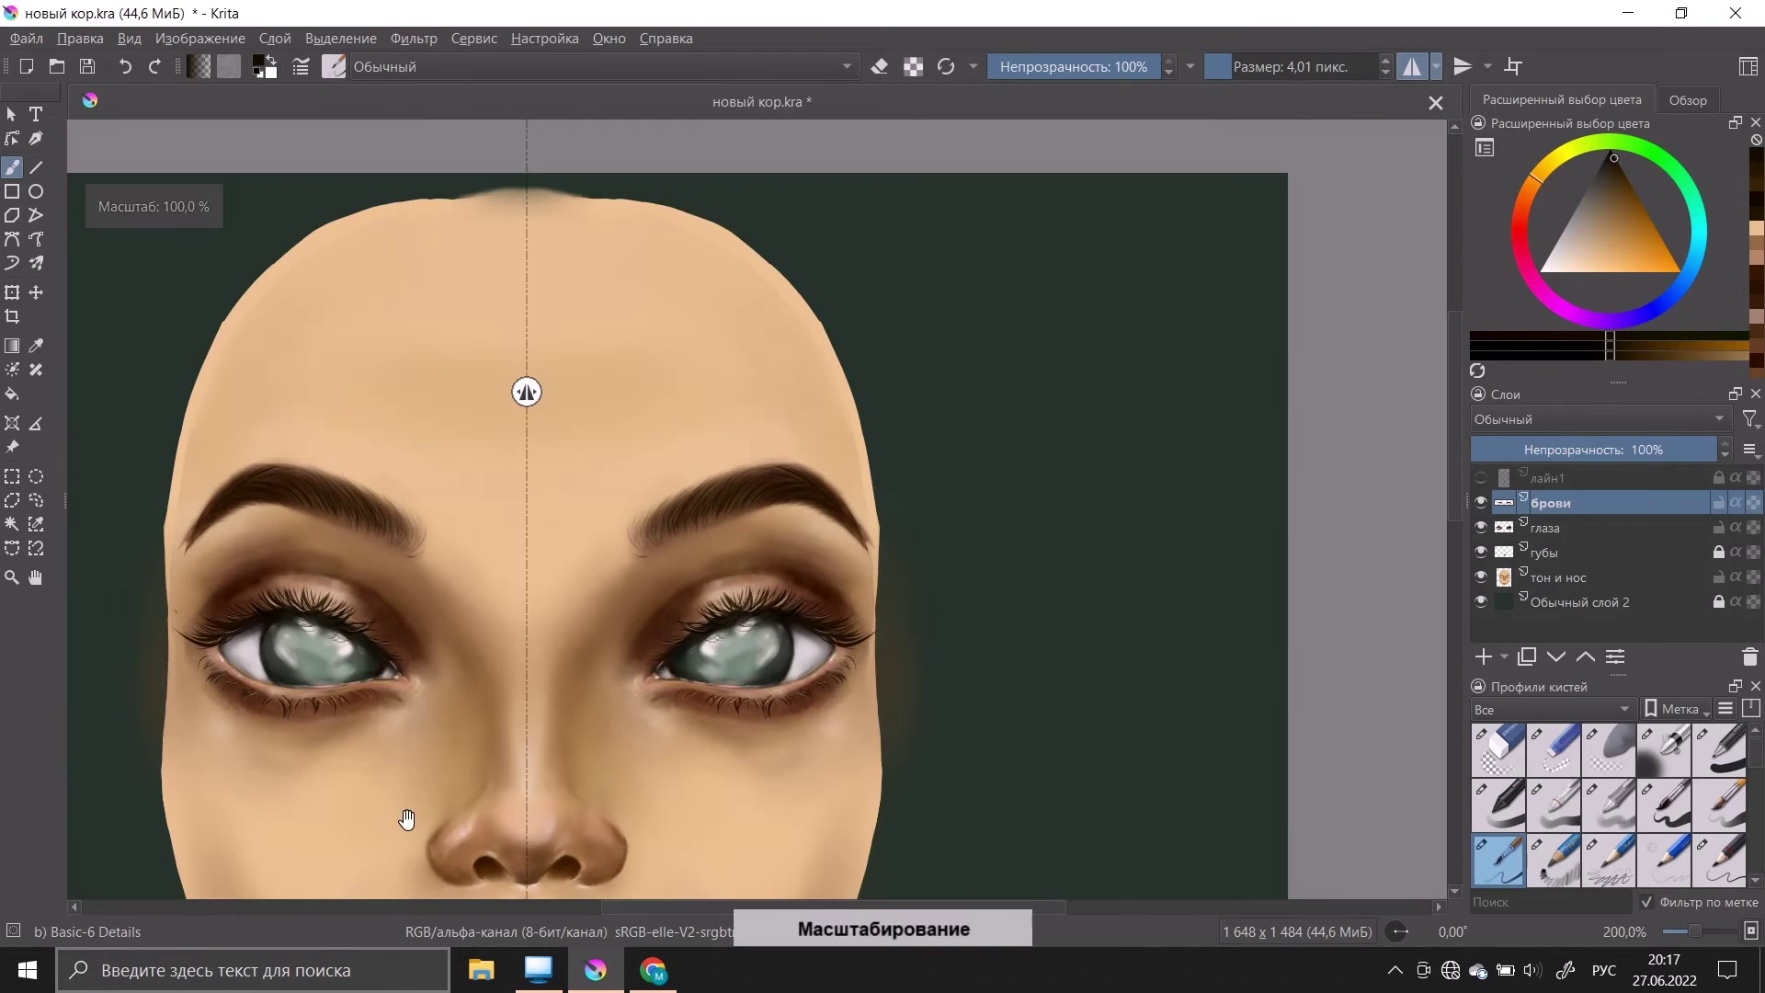
{"action": "scroll", "coordinate": [404, 770], "scroll_direction": "down", "scroll_amount": 2}
{"action": "scroll", "coordinate": [403, 769], "scroll_direction": "up", "scroll_amount": 1}
{"action": "scroll", "coordinate": [401, 767], "scroll_direction": "up", "scroll_amount": 1}
{"action": "scroll", "coordinate": [399, 762], "scroll_direction": "up", "scroll_amount": 1}
{"action": "scroll", "coordinate": [399, 761], "scroll_direction": "up", "scroll_amount": 1}
{"action": "scroll", "coordinate": [462, 652], "scroll_direction": "up", "scroll_amount": 2}
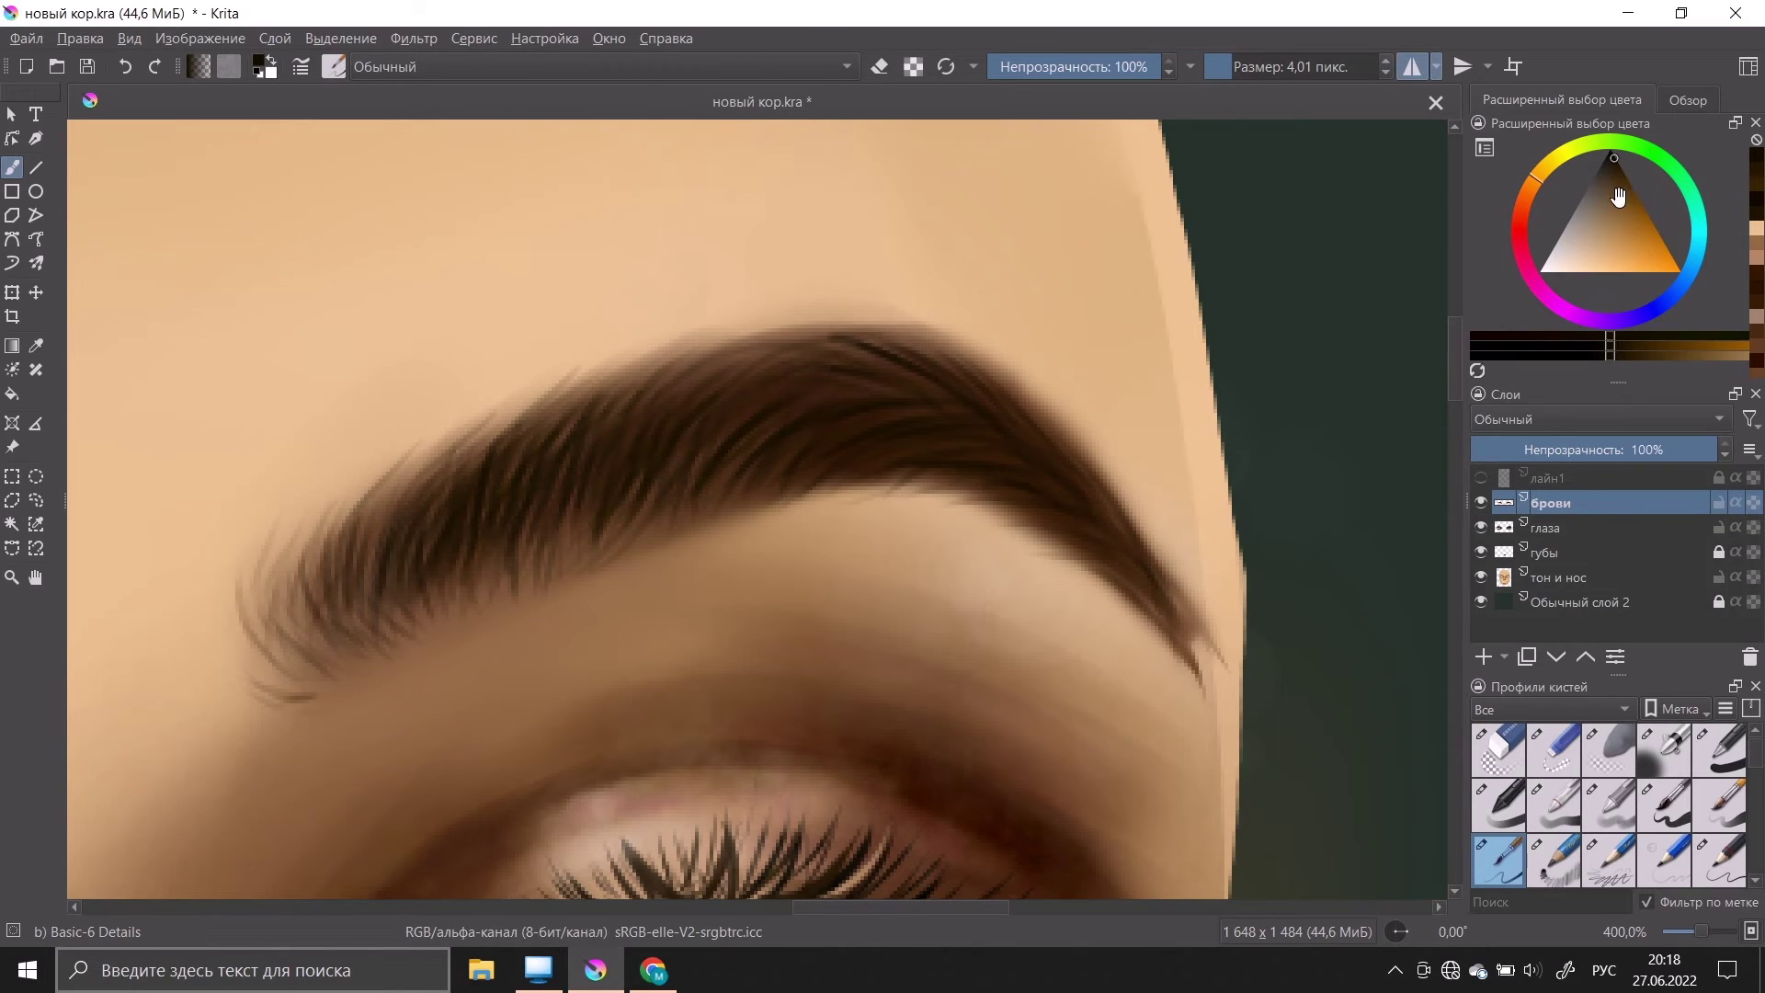
{"action": "mouse_move", "coordinate": [1618, 197]}
{"action": "left_mouse_down"}
{"action": "mouse_move", "coordinate": [1588, 232]}
{"action": "mouse_move", "coordinate": [1610, 214]}
{"action": "left_mouse_up"}
{"action": "left_click", "coordinate": [1225, 66]}
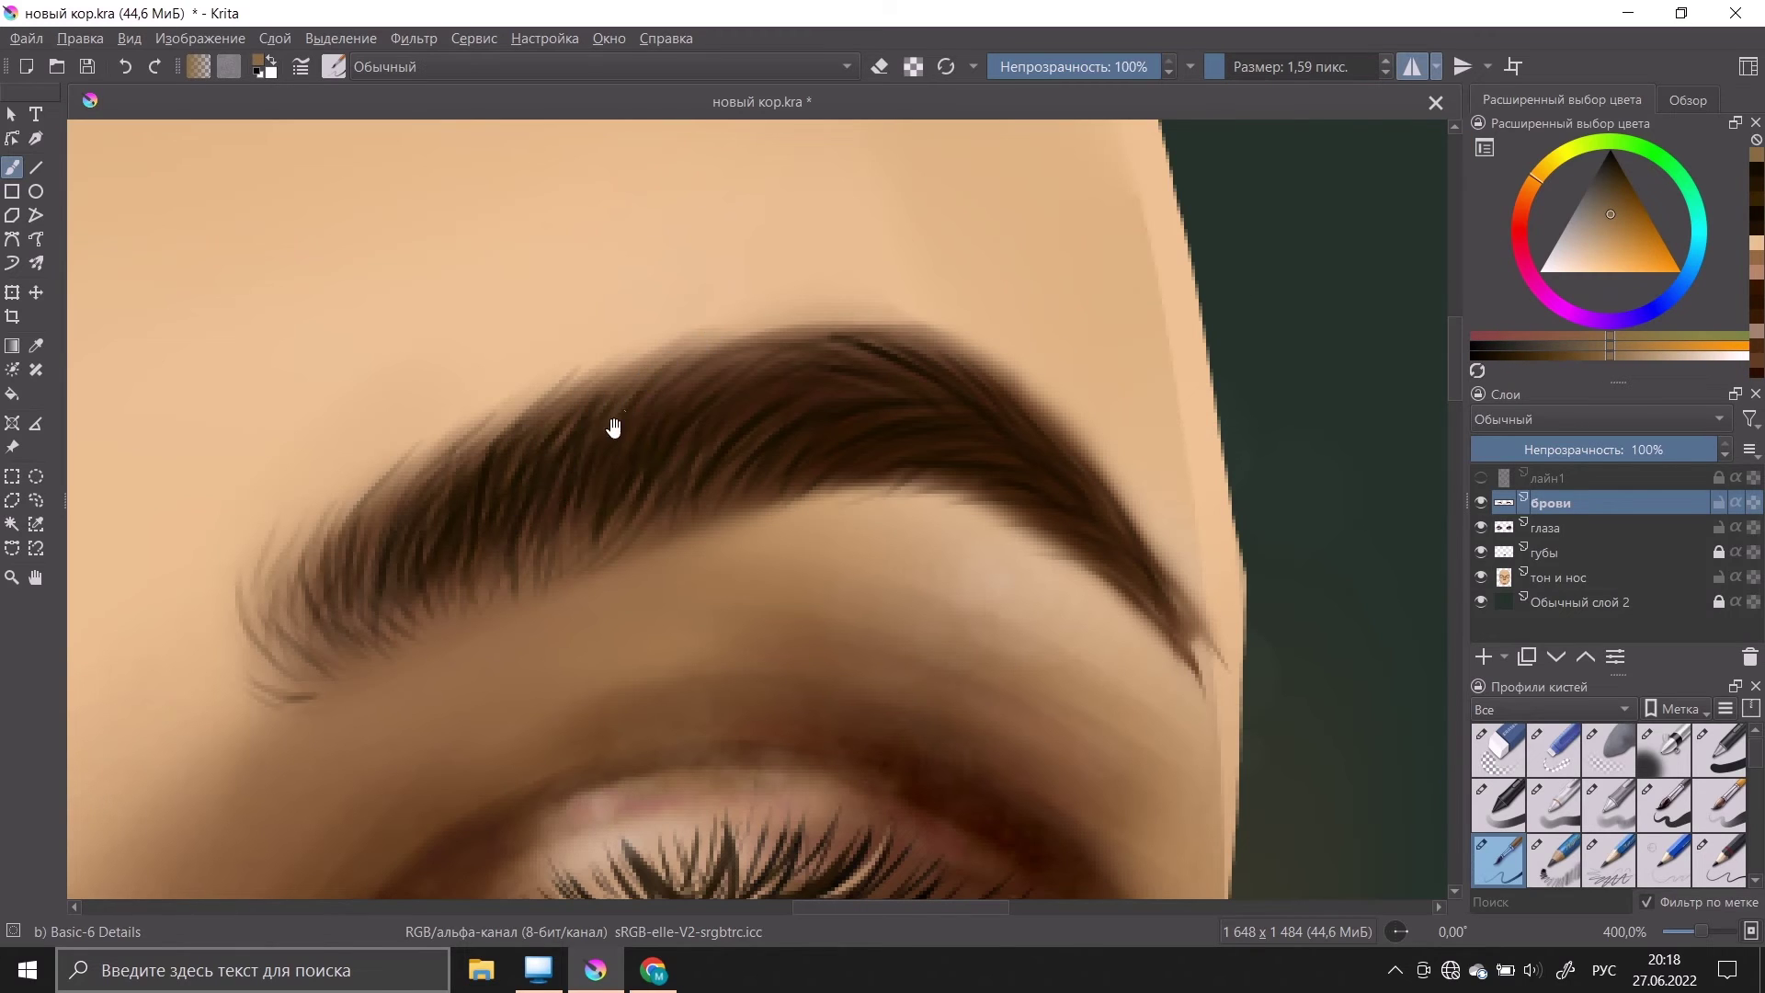
Step: Choose a pale highlight colour and adjust the brush size, undoing a trial light stroke
{"action": "left_click", "coordinate": [1234, 66]}
{"action": "left_click", "coordinate": [1575, 253]}
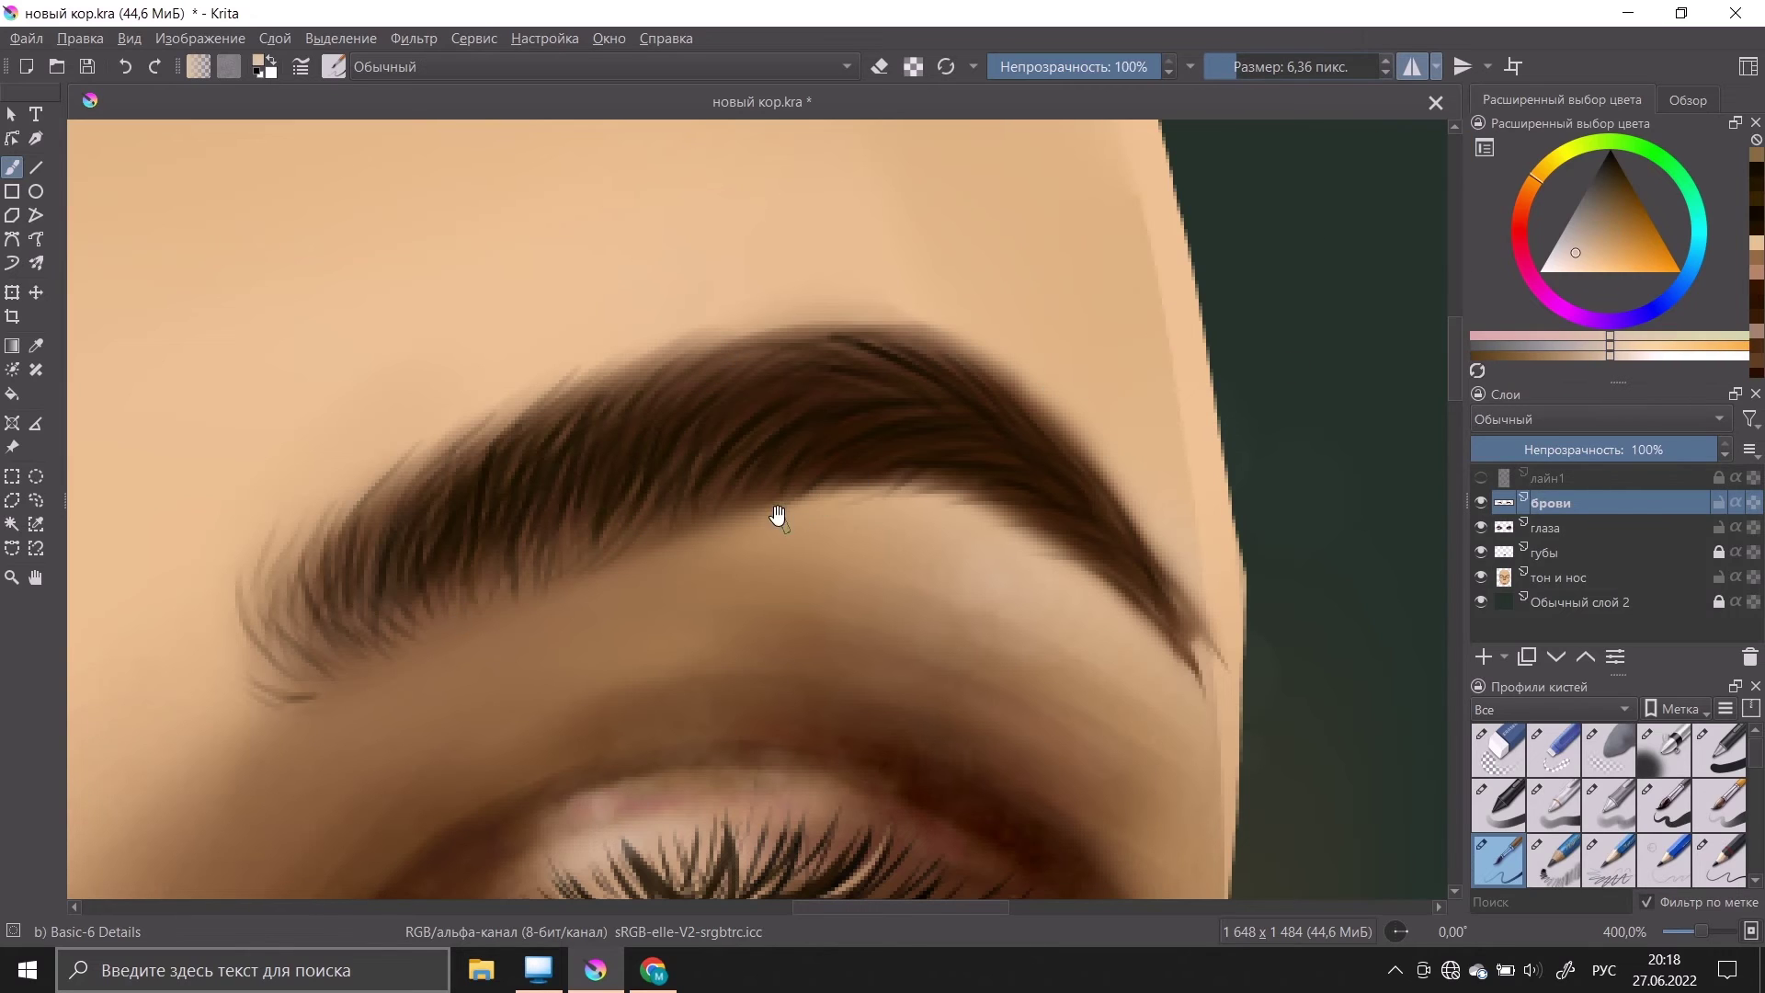
{"action": "left_click_drag", "start_coordinate": [768, 424], "coordinate": [696, 486]}
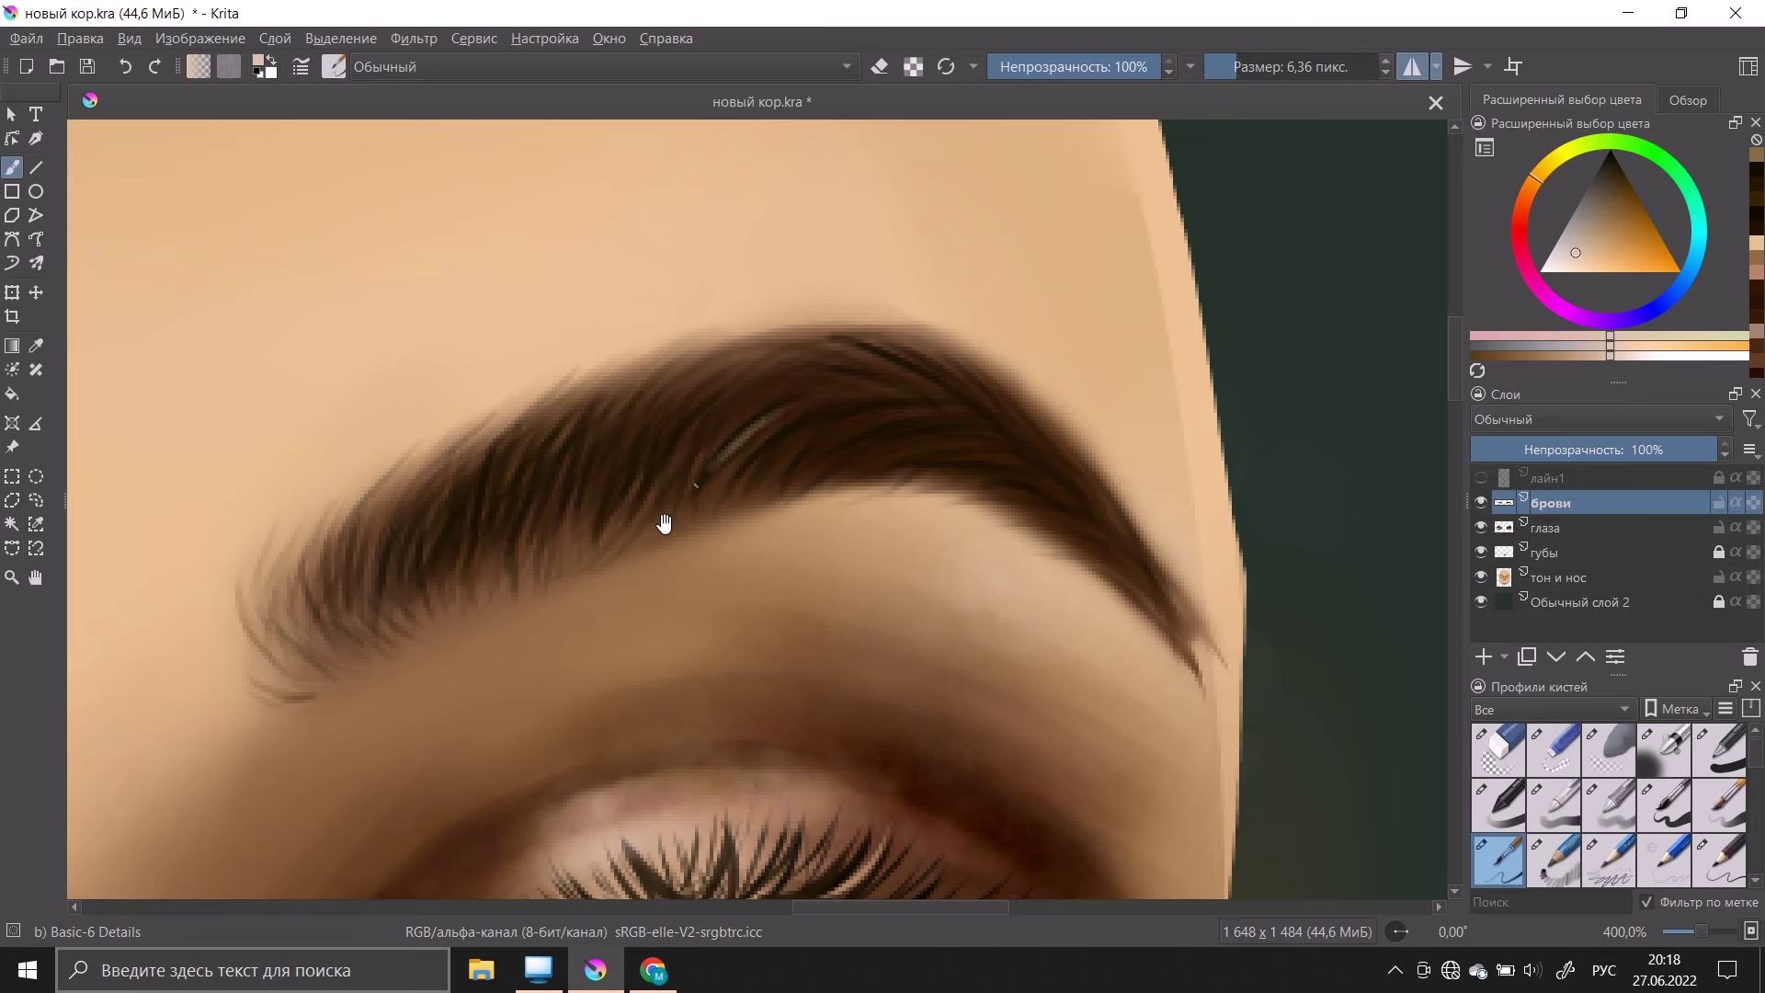
{"action": "key", "text": "ctrl+z"}
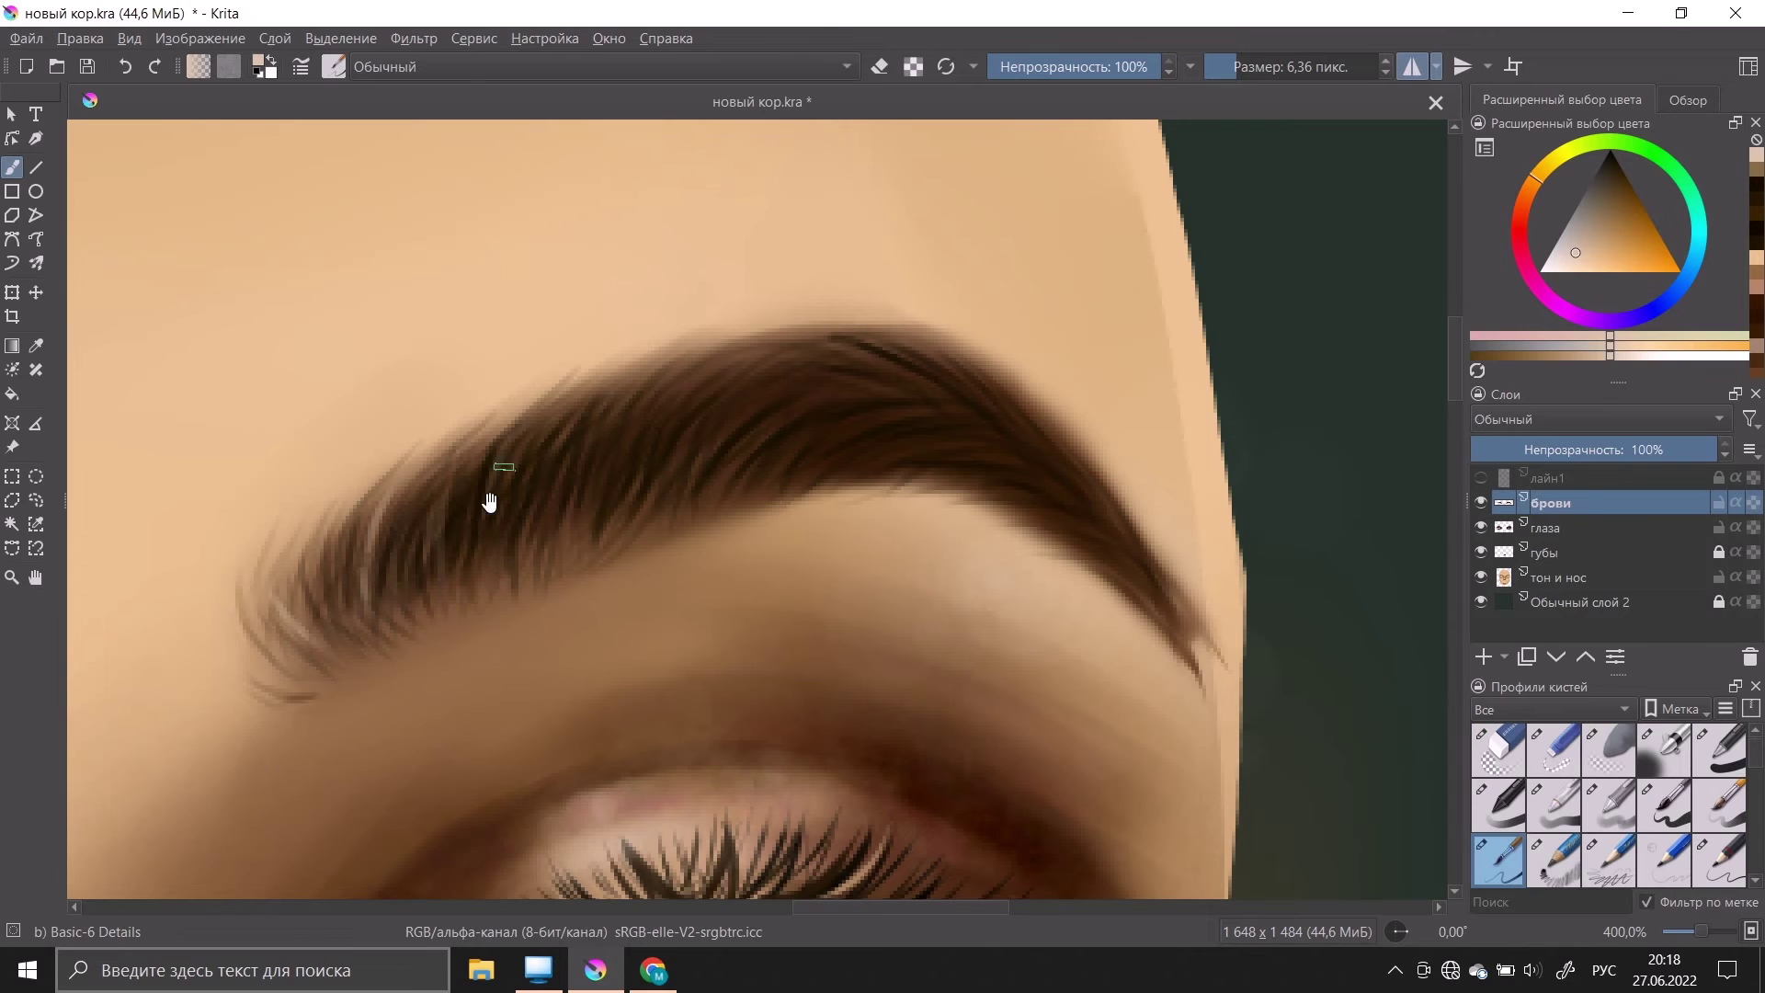
{"action": "left_click", "coordinate": [1236, 67]}
{"action": "scroll", "coordinate": [646, 479], "scroll_direction": "down", "scroll_amount": 2}
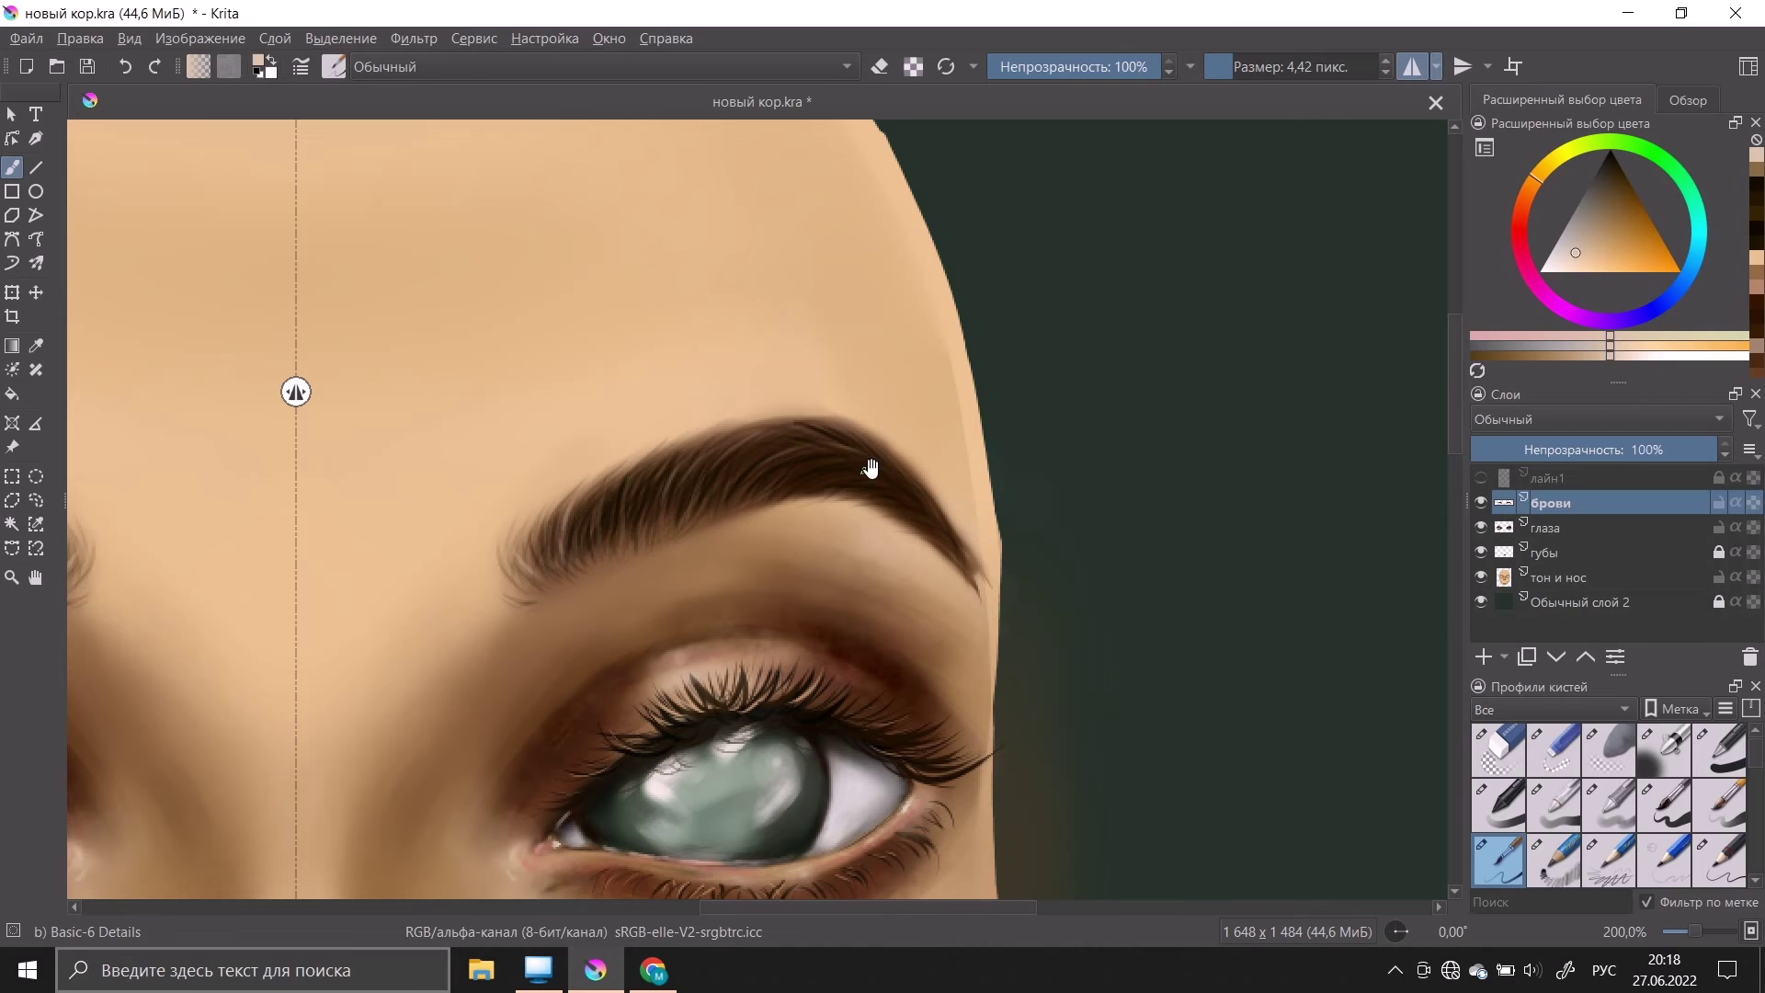
{"action": "left_click", "coordinate": [744, 444], "text": "ctrl"}
{"action": "key", "text": "ctrl+plus"}
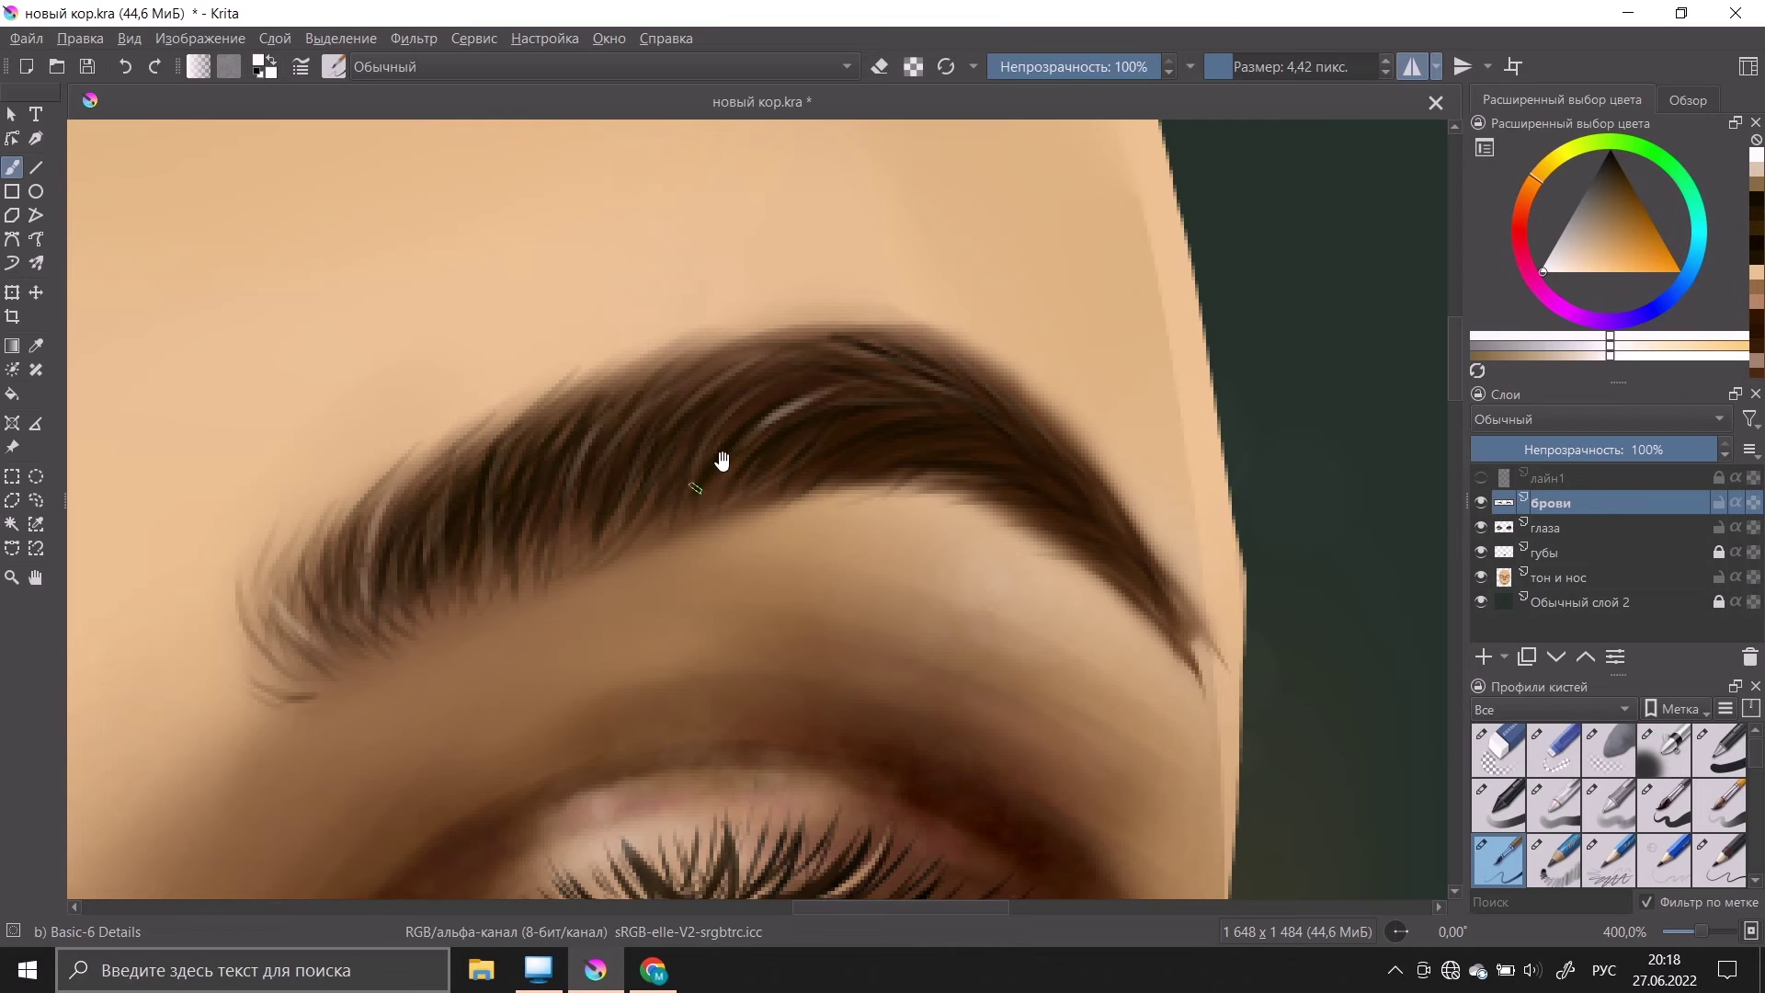
Step: Paint fine pale highlight hairs through the eyebrow's inner and middle section
{"action": "left_click_drag", "start_coordinate": [827, 398], "coordinate": [735, 434]}
{"action": "left_click_drag", "start_coordinate": [585, 452], "coordinate": [487, 480]}
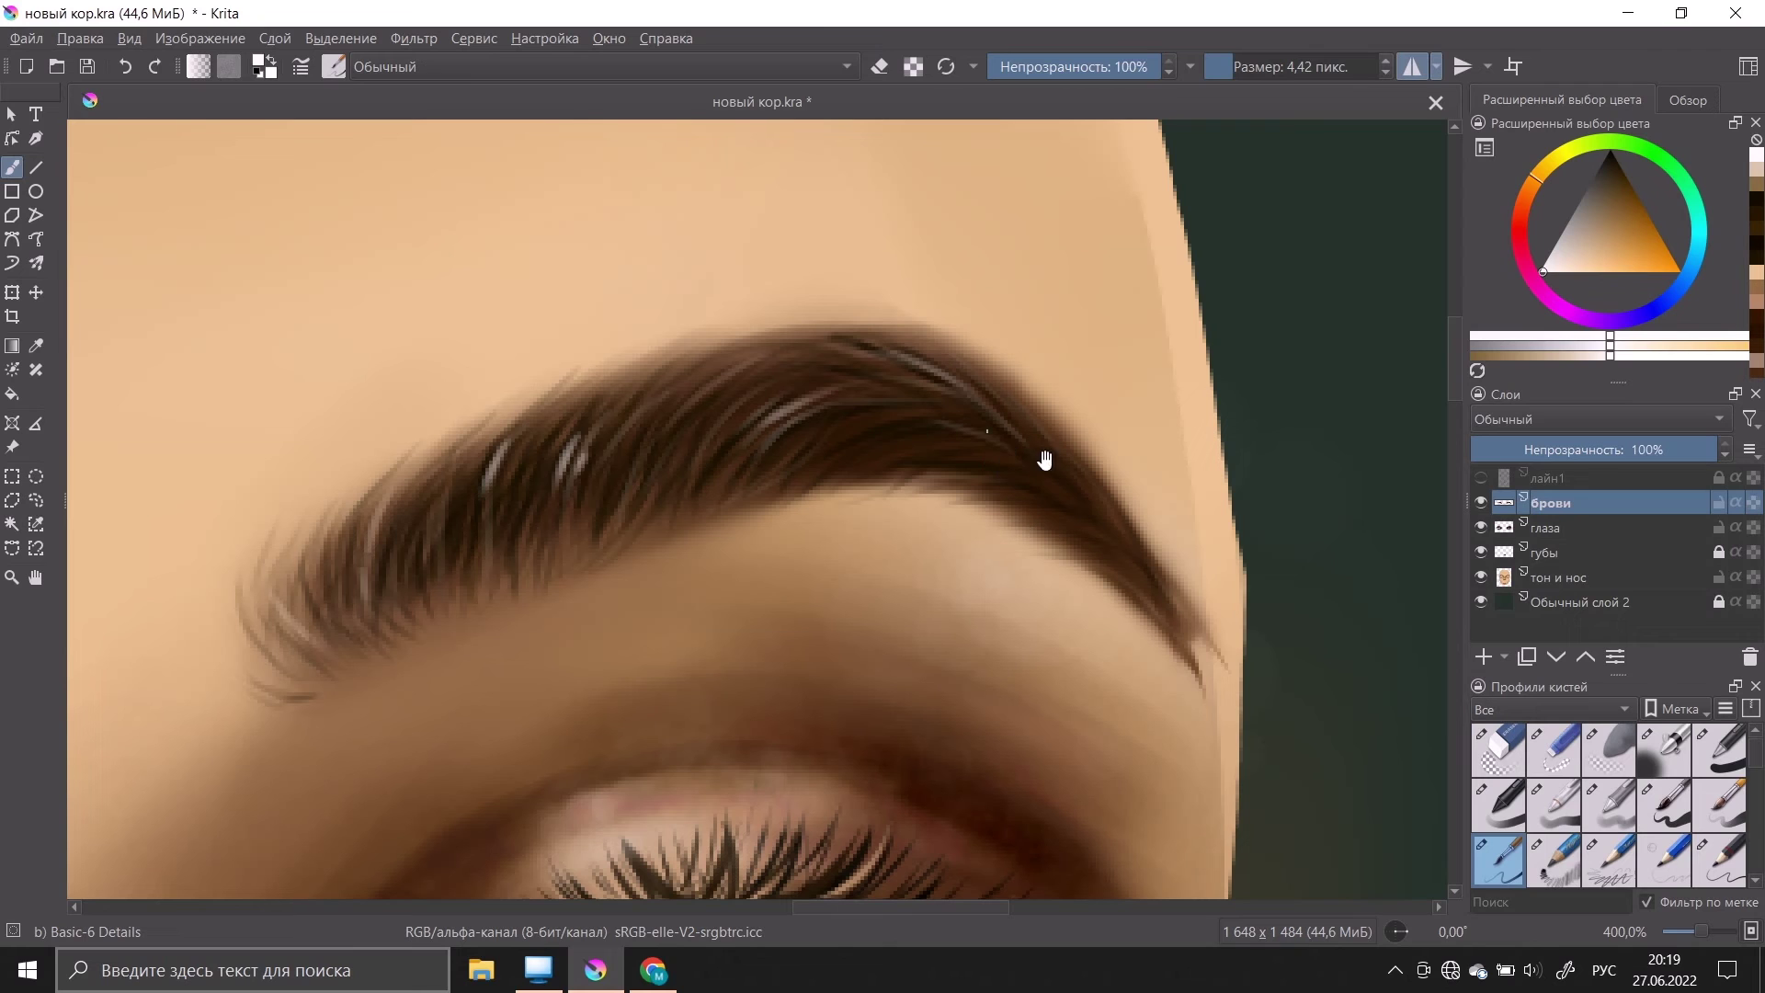
{"action": "scroll", "coordinate": [560, 422], "scroll_direction": "down", "scroll_amount": 3}
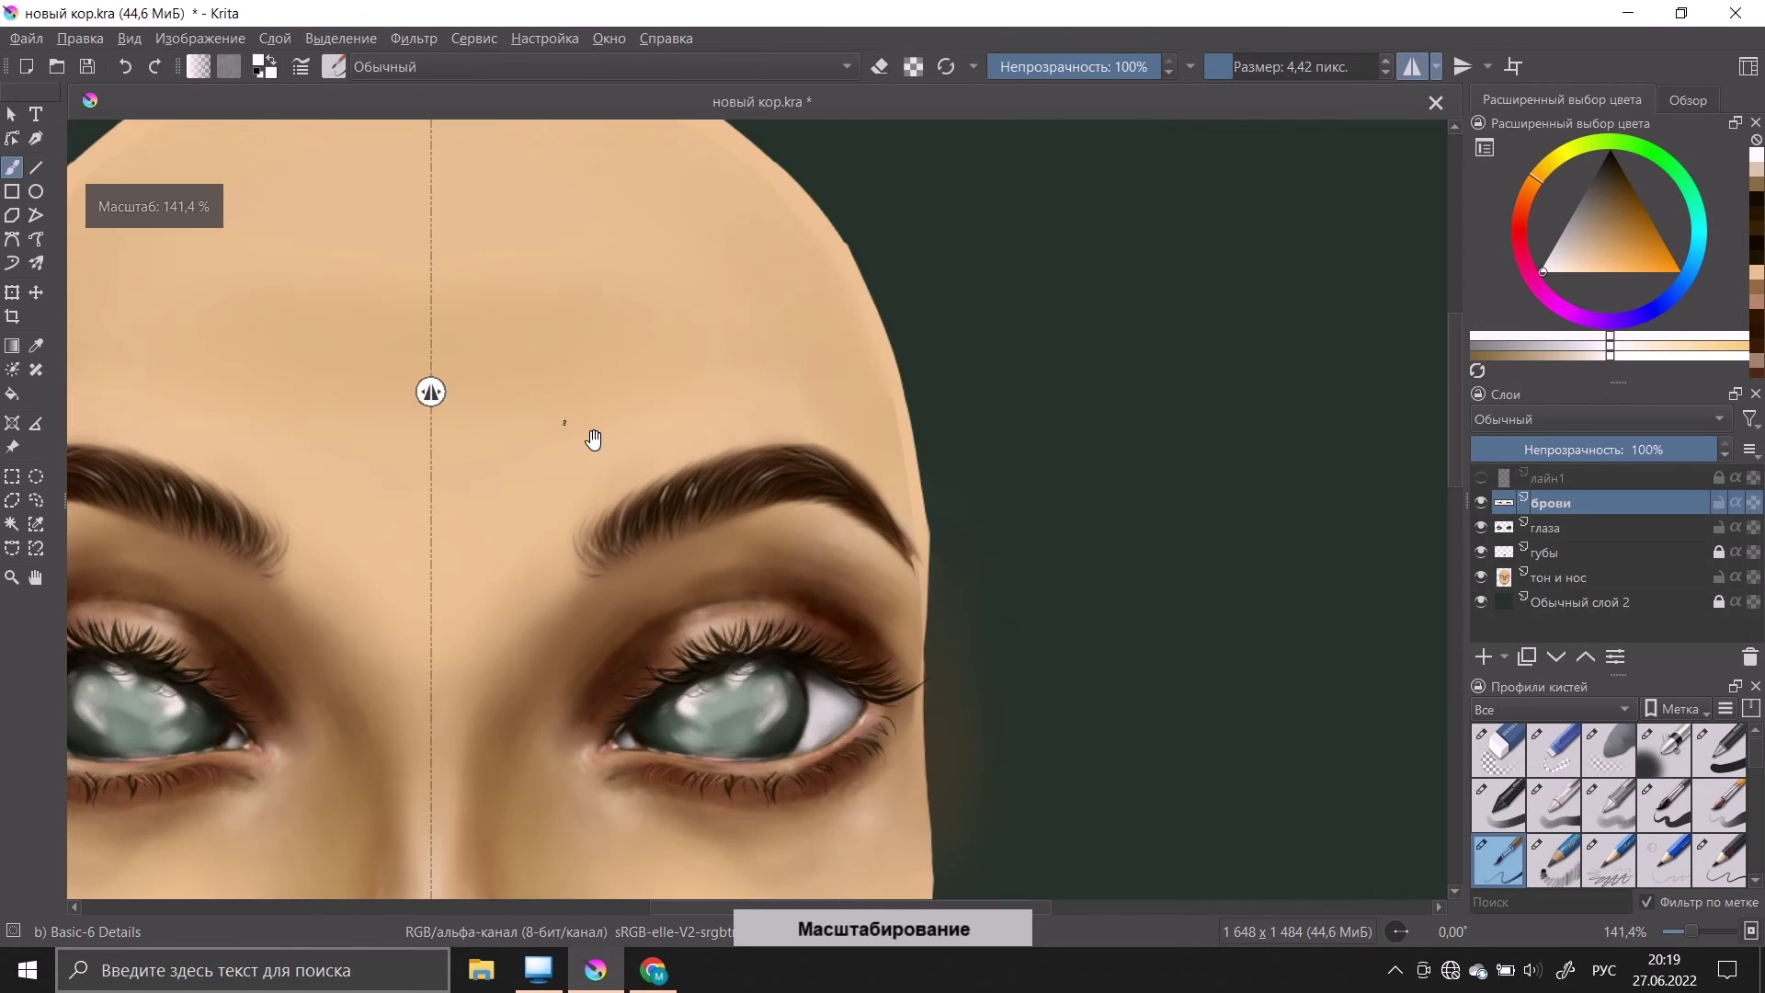
{"action": "scroll", "coordinate": [644, 434], "scroll_direction": "up", "scroll_amount": 3}
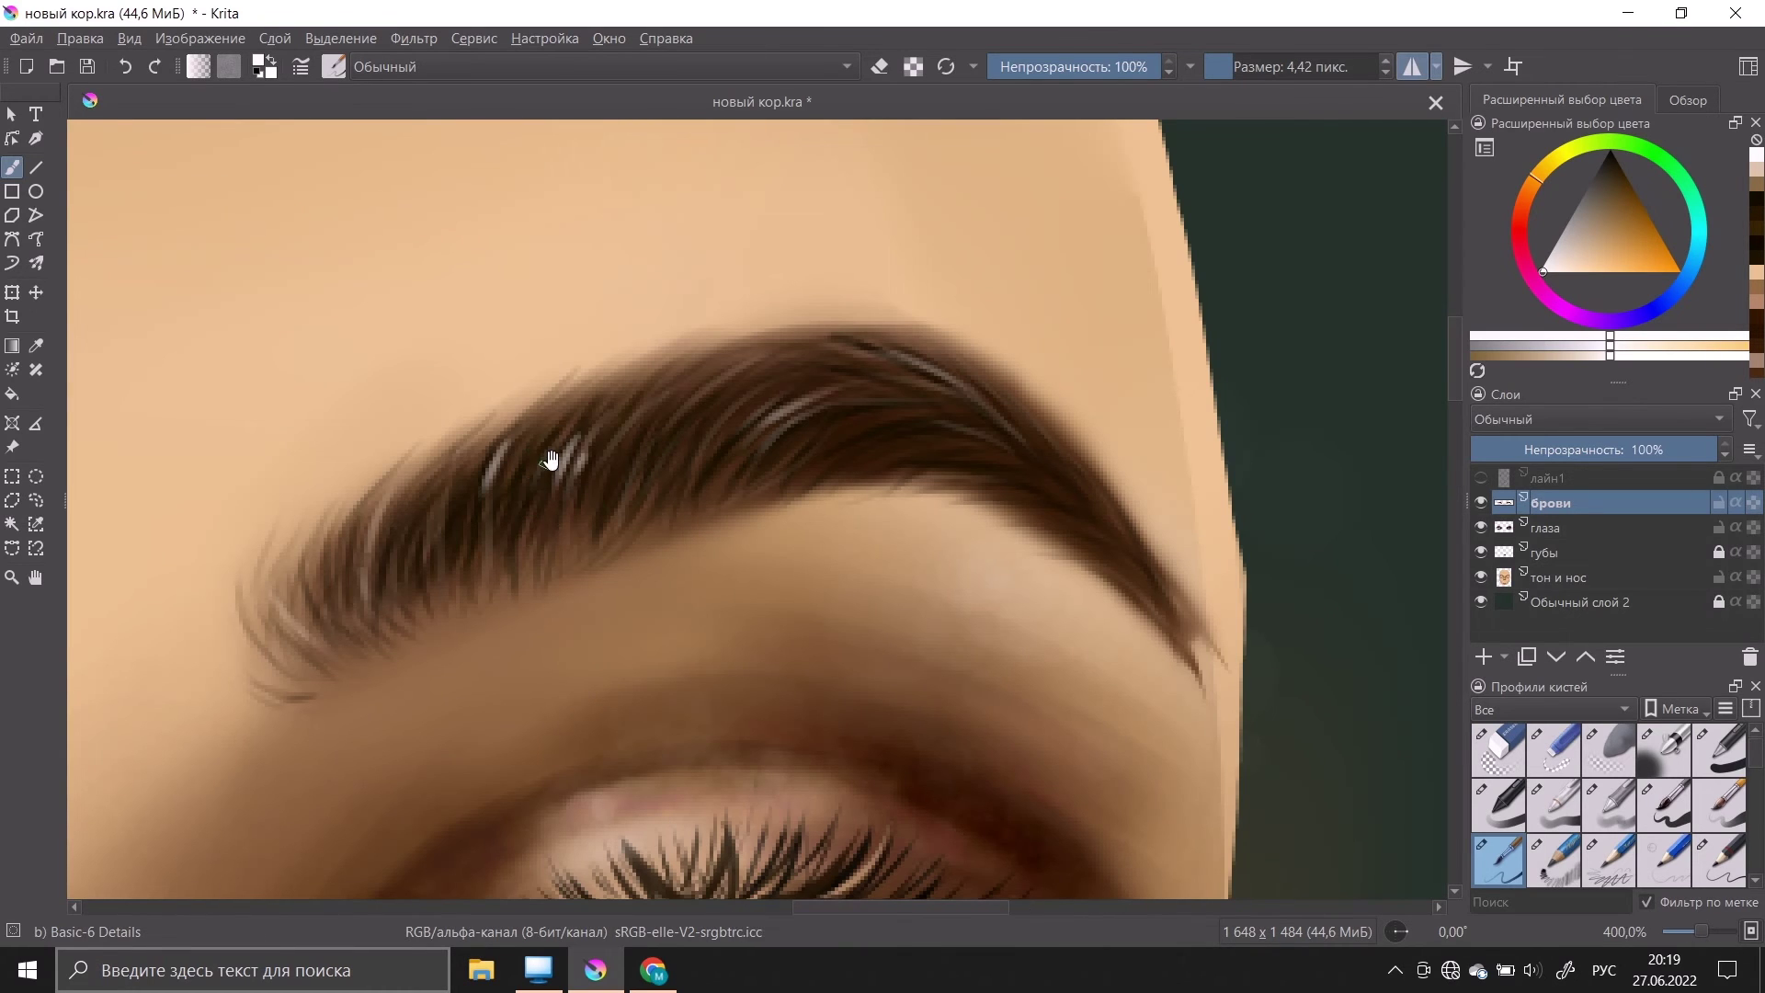
{"action": "left_click_drag", "start_coordinate": [521, 496], "coordinate": [545, 445]}
{"action": "left_click_drag", "start_coordinate": [483, 556], "coordinate": [485, 487]}
{"action": "left_click_drag", "start_coordinate": [1598, 257], "coordinate": [1609, 149]}
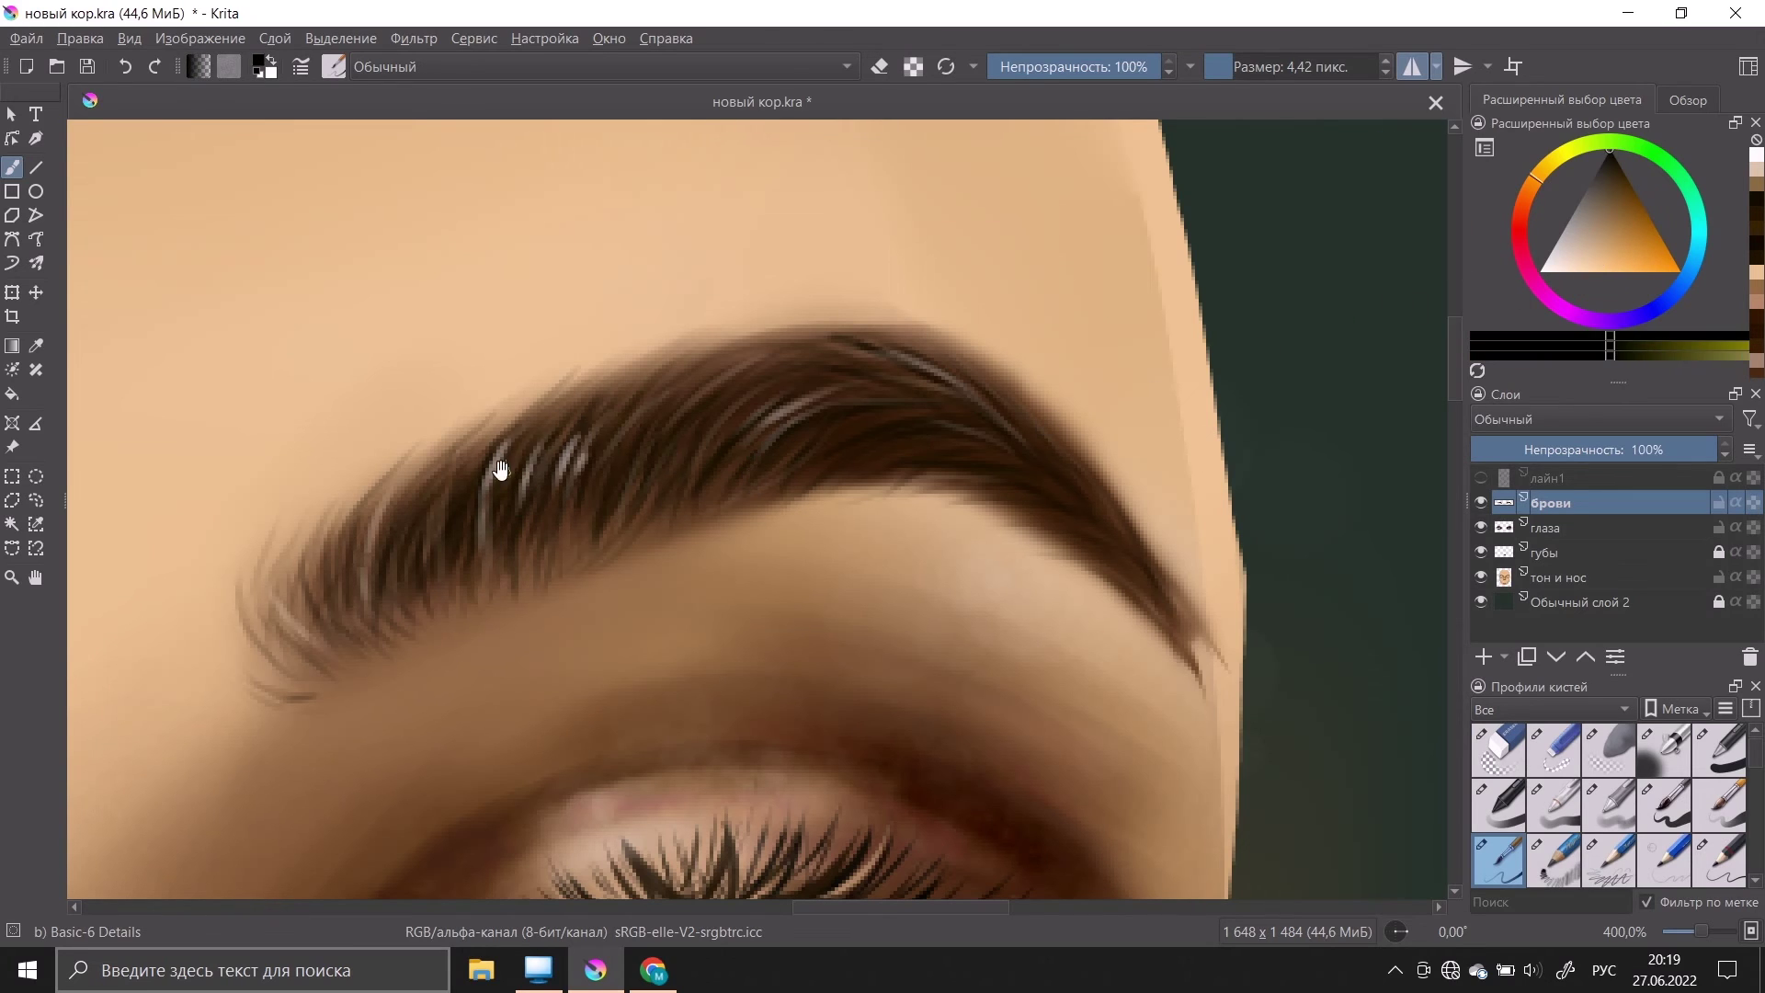
{"action": "left_click_drag", "start_coordinate": [501, 469], "coordinate": [516, 583]}
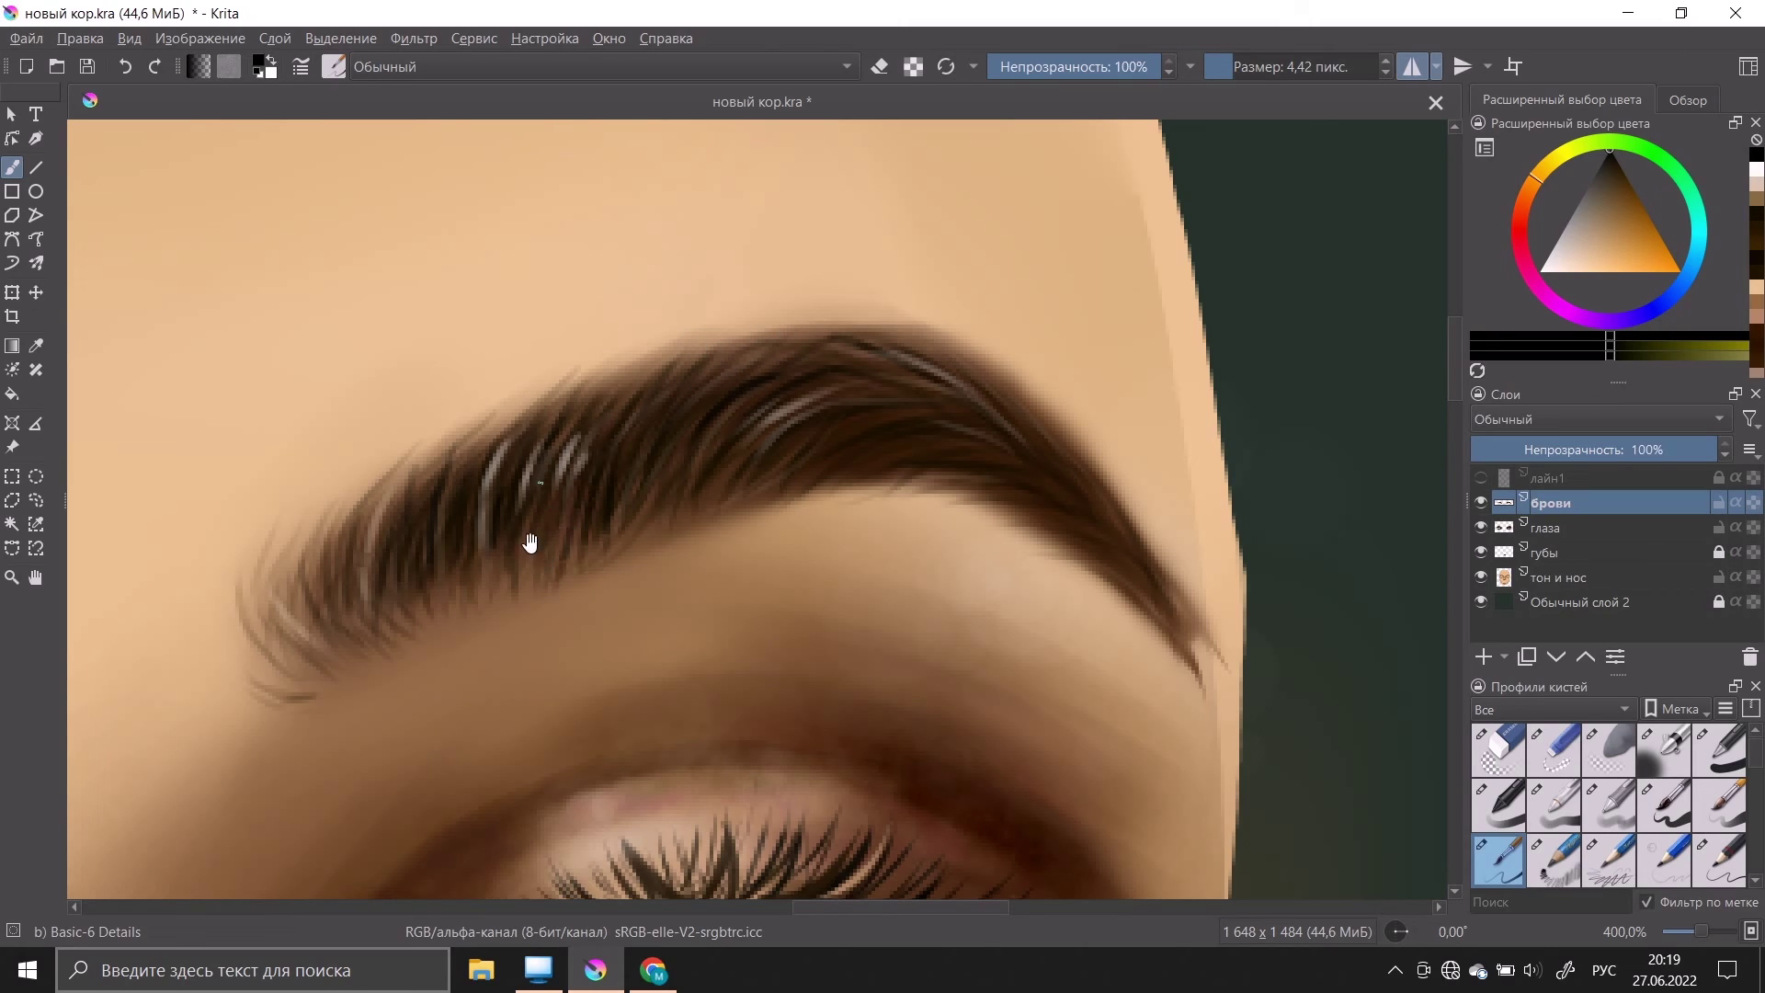
{"action": "key", "text": "minus"}
{"action": "key", "text": "minus"}
{"action": "key", "text": "minus"}
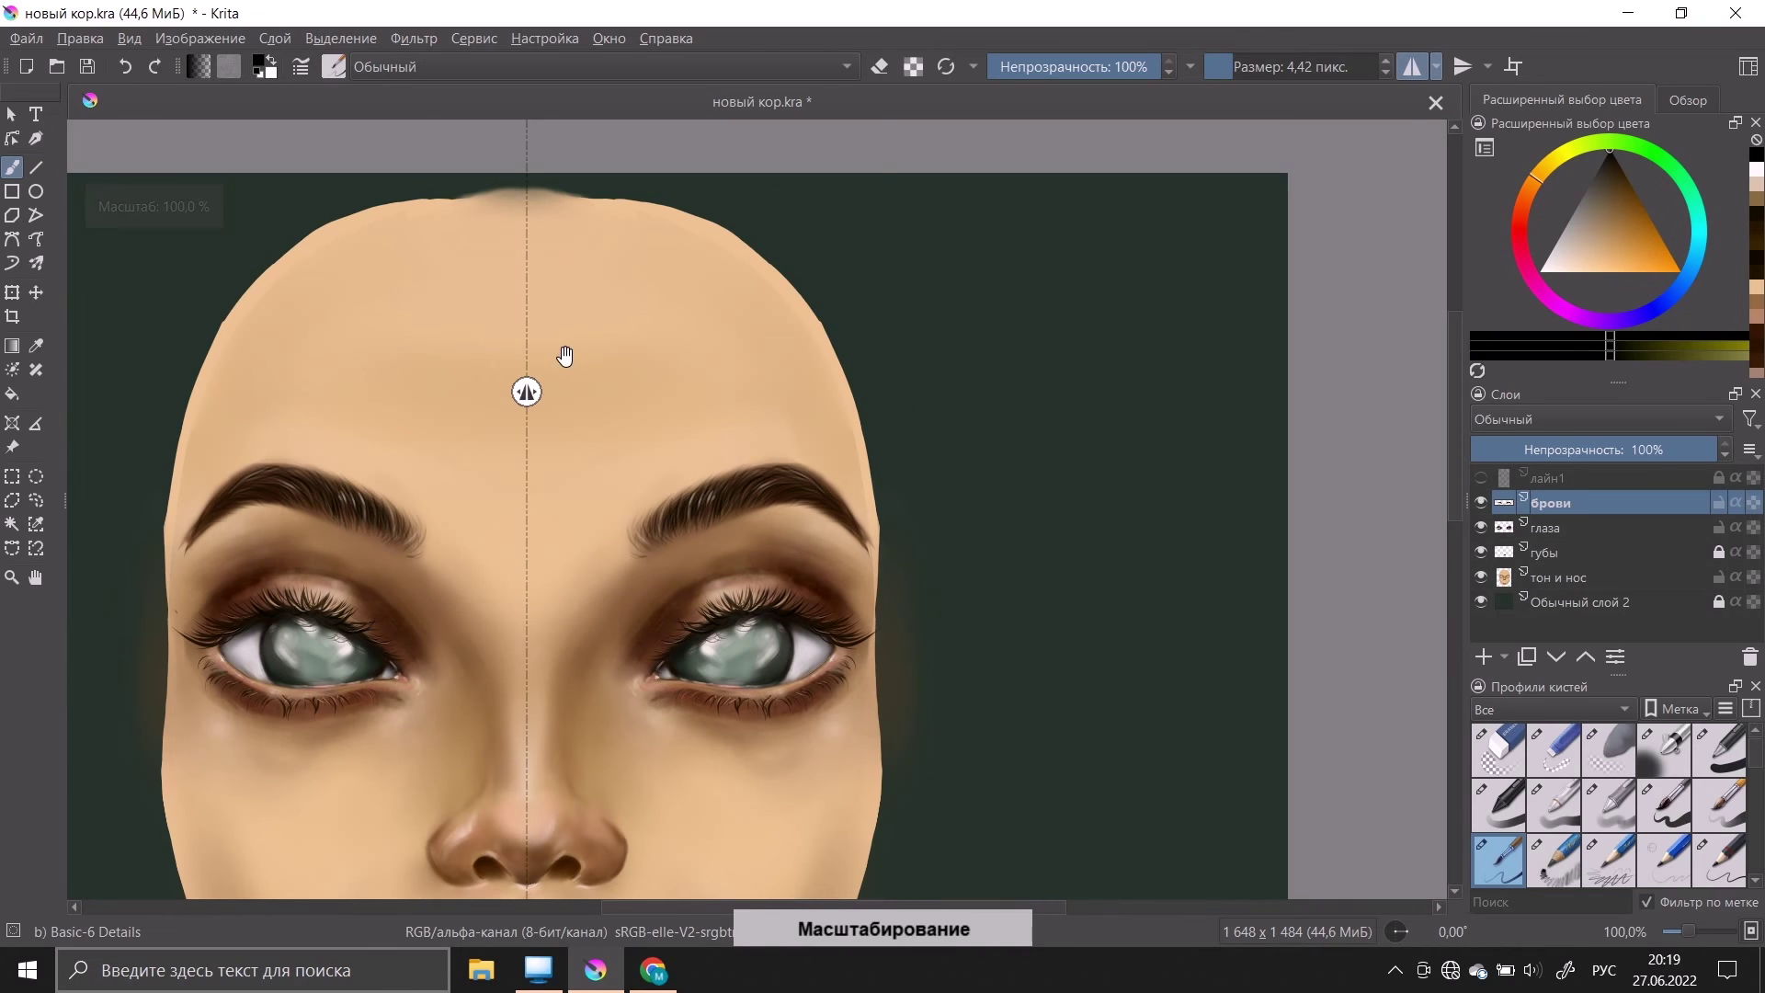
Step: Try a brown Airbrush Soft stroke along the brow's top, then undo it
{"action": "key", "text": "plus"}
{"action": "key", "text": "plus"}
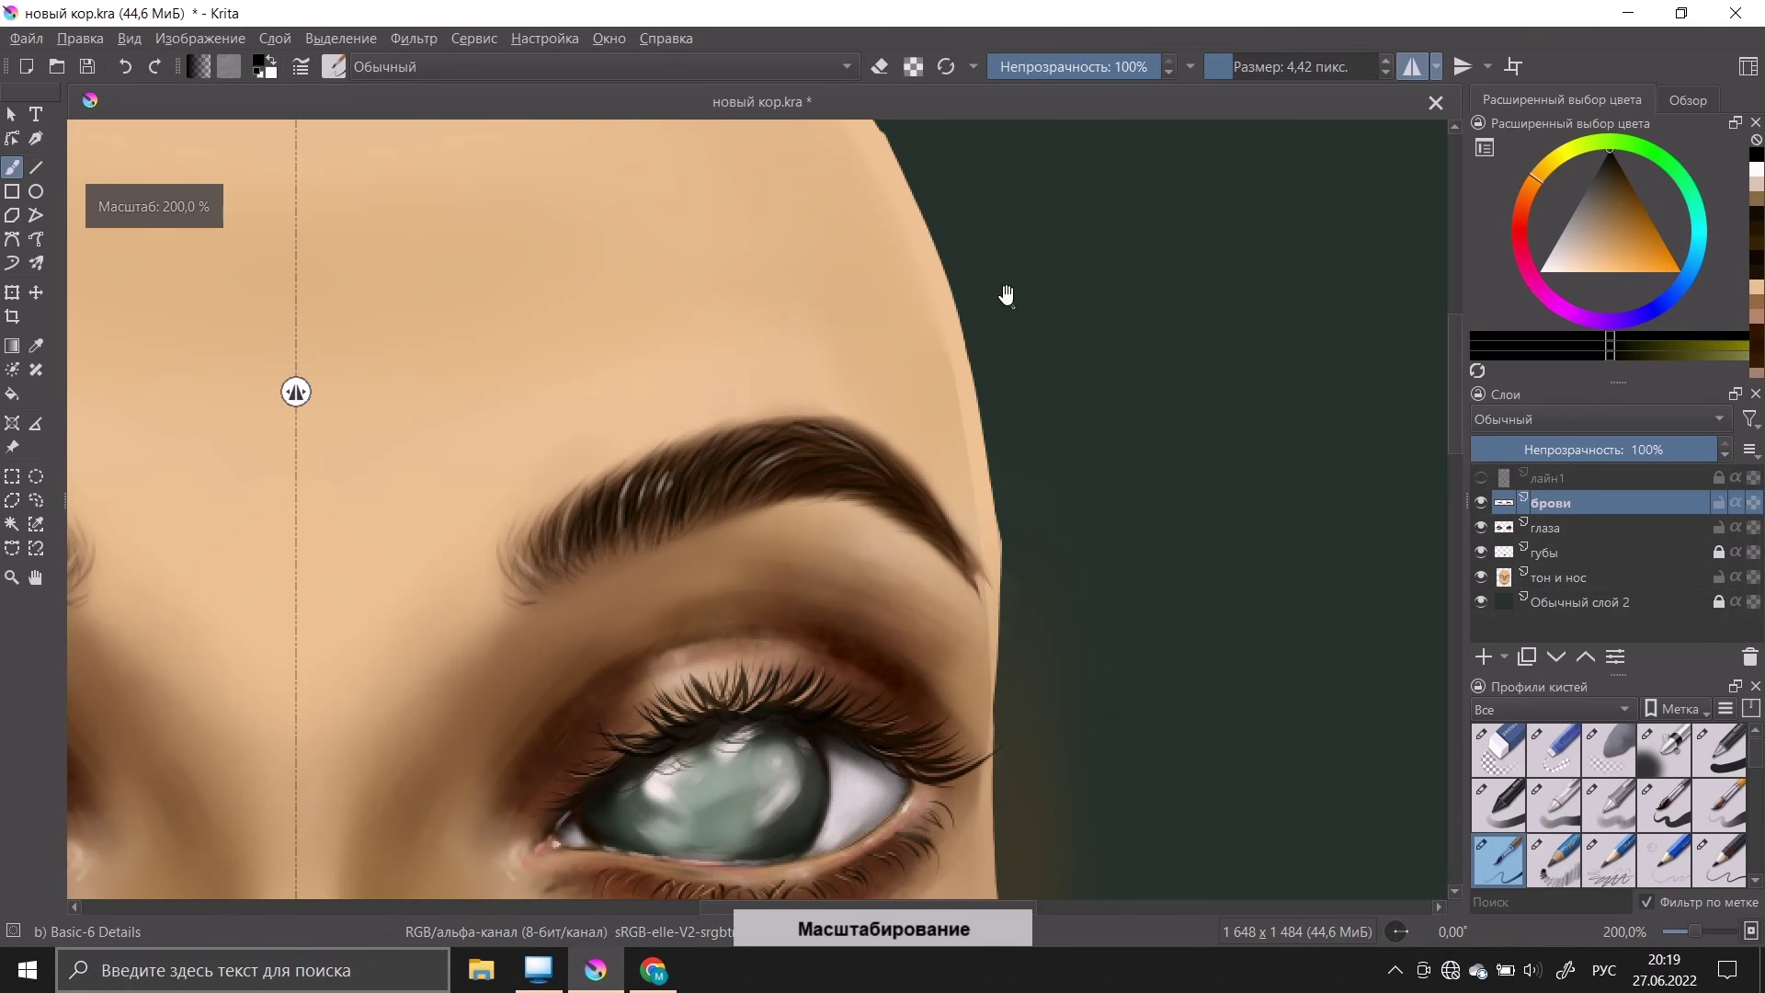
{"action": "left_click", "coordinate": [1619, 175]}
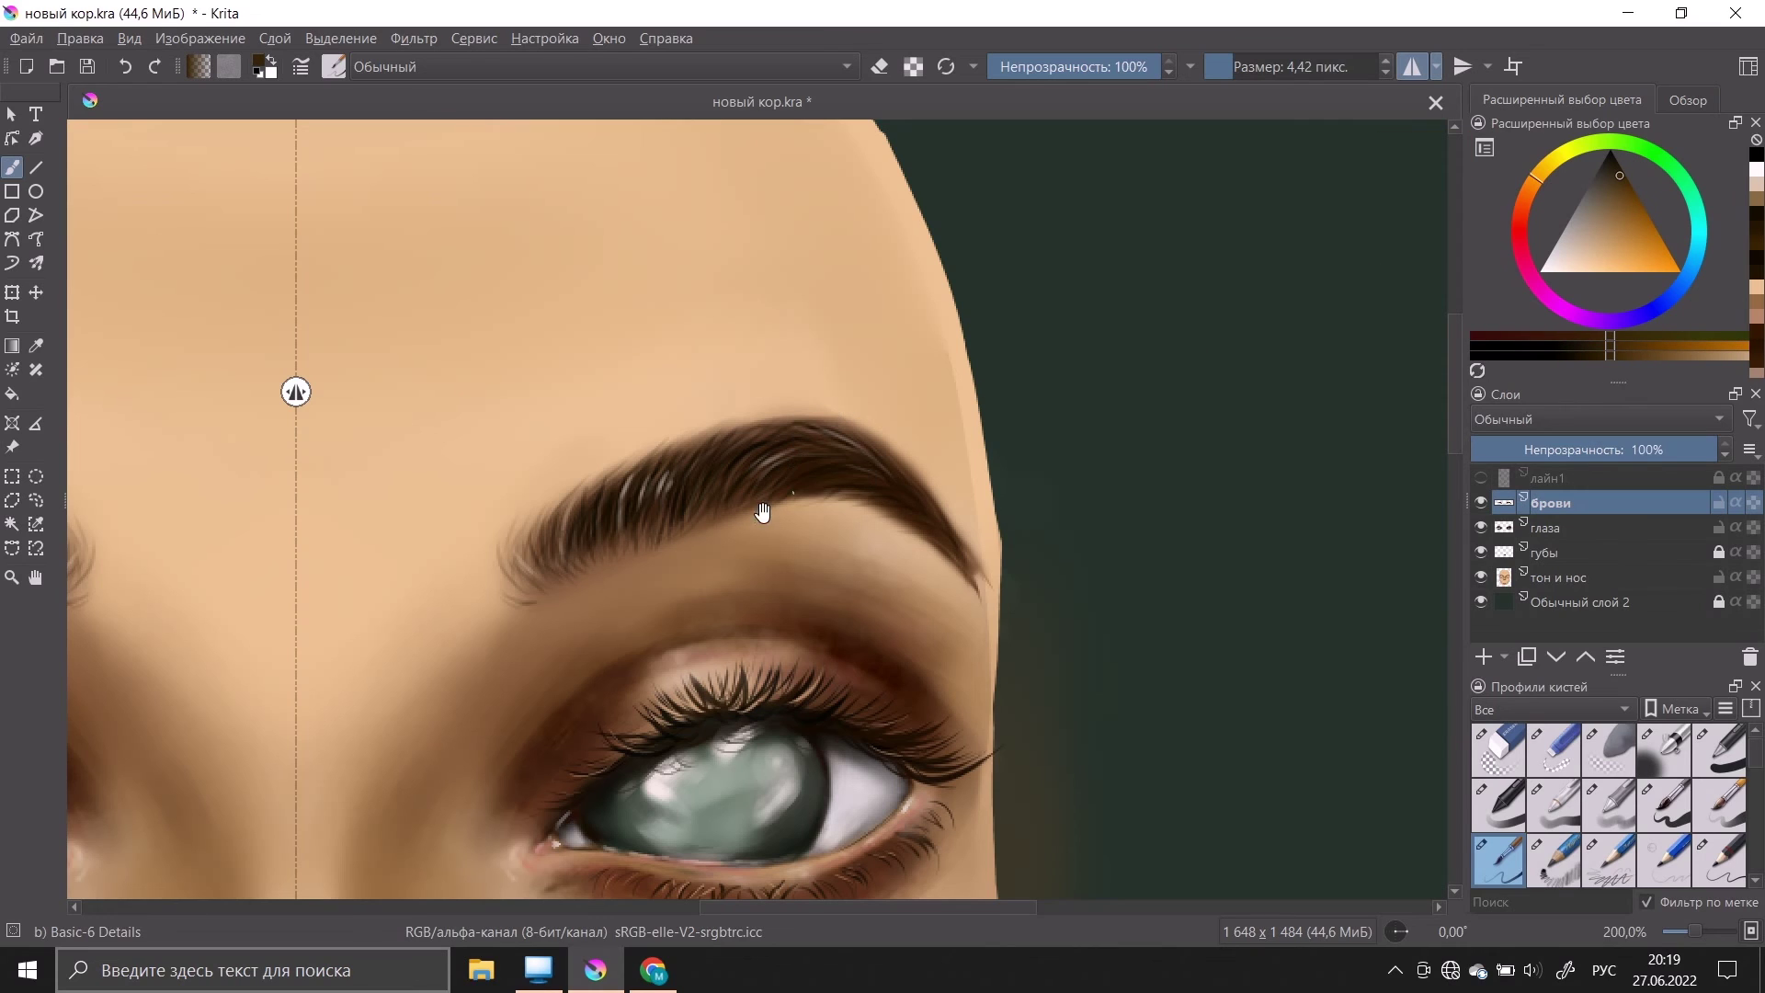
{"action": "left_click", "coordinate": [1664, 750]}
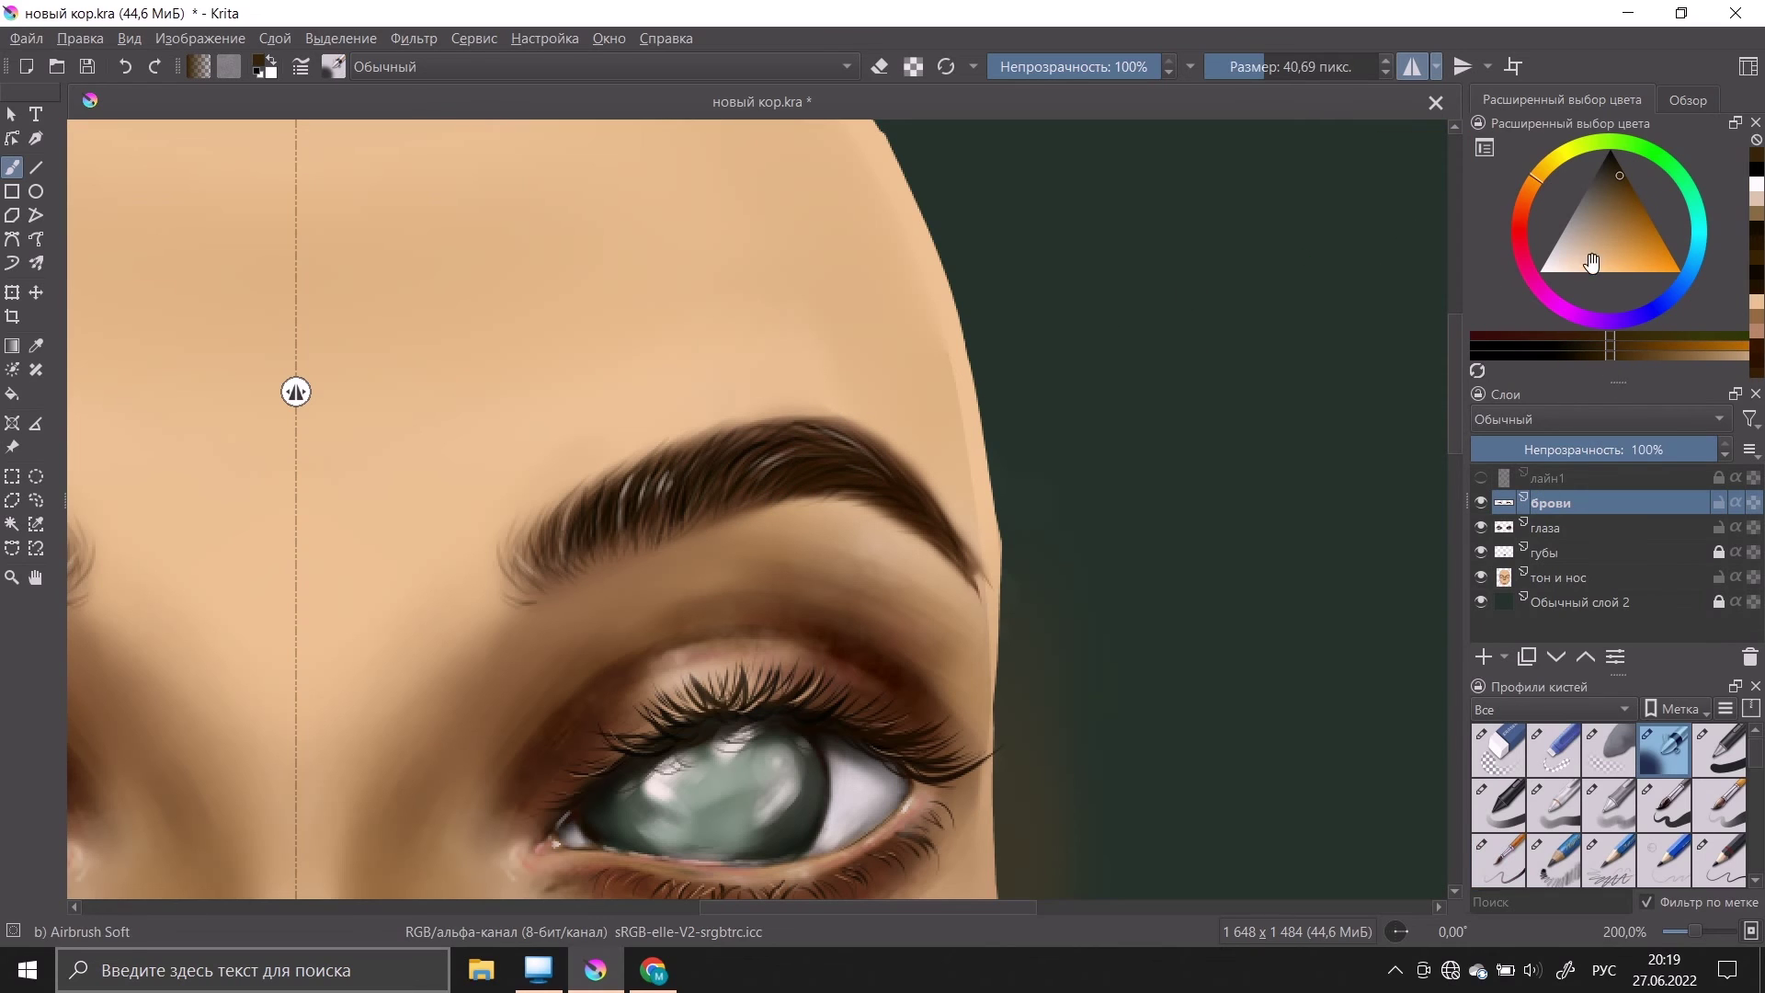
{"action": "left_click", "coordinate": [1612, 204]}
{"action": "mouse_move", "coordinate": [870, 530]}
{"action": "left_mouse_down"}
{"action": "mouse_move", "coordinate": [737, 504]}
{"action": "mouse_move", "coordinate": [792, 477]}
{"action": "mouse_move", "coordinate": [710, 428]}
{"action": "left_mouse_up"}
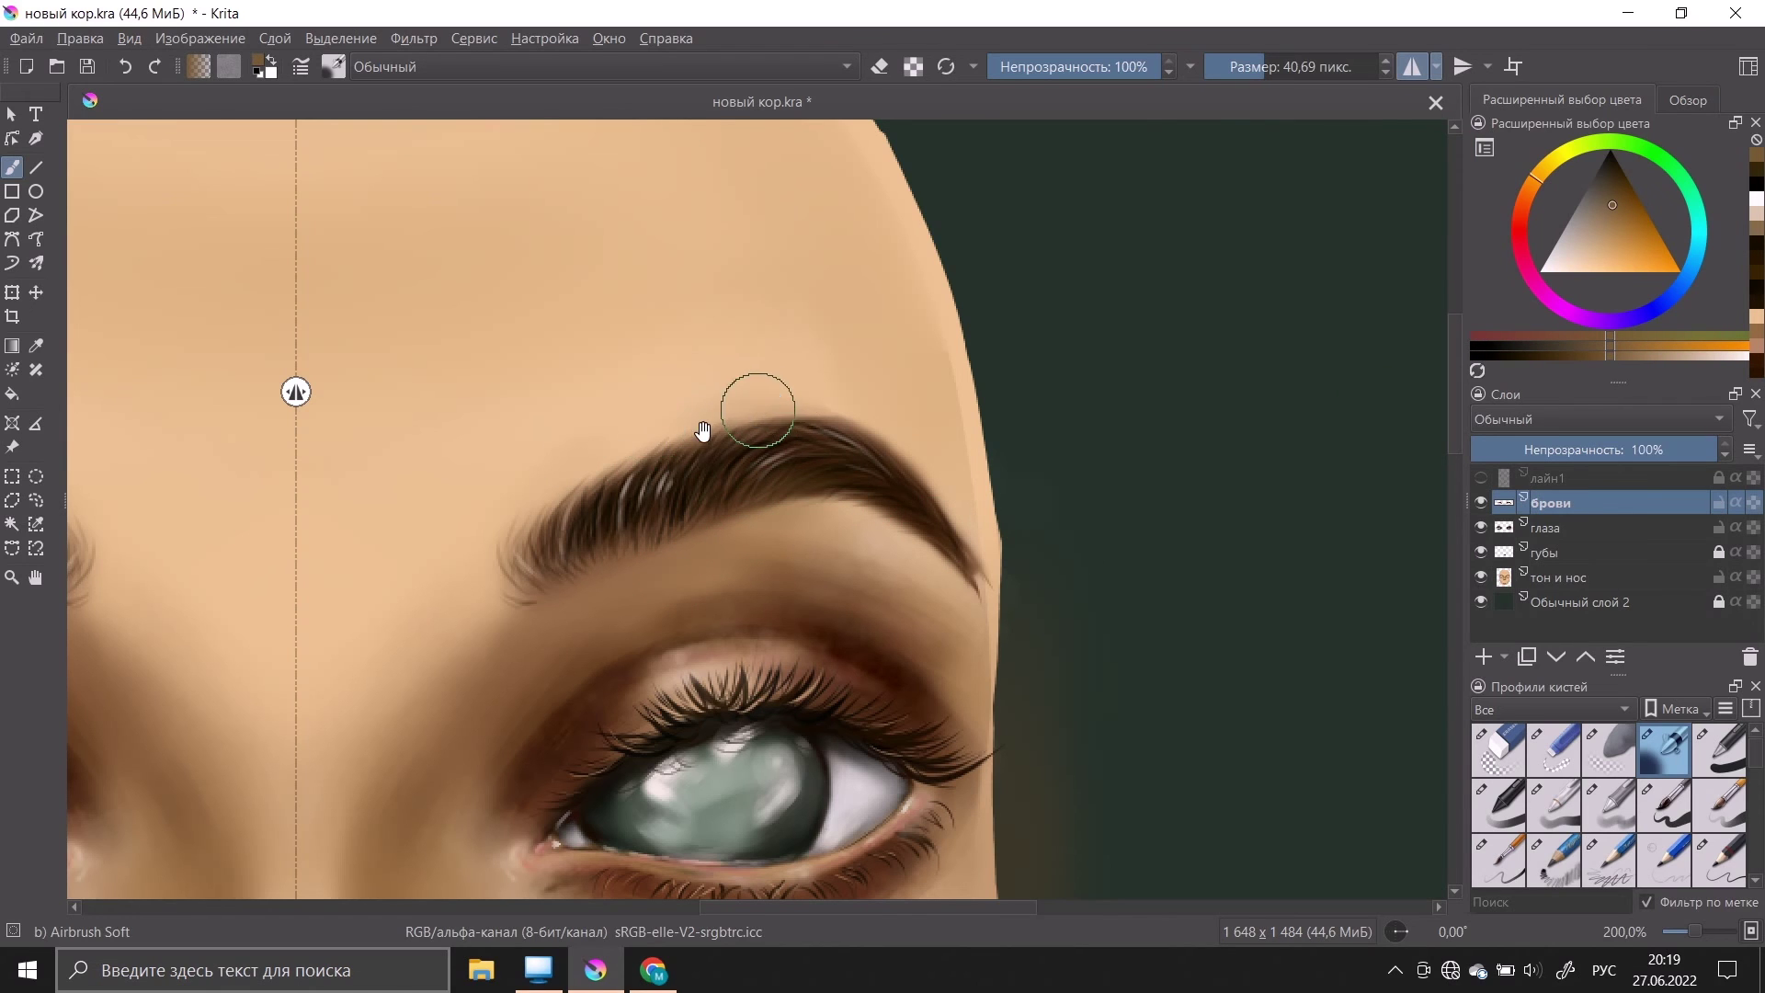
{"action": "scroll", "coordinate": [752, 370], "scroll_direction": "up", "scroll_amount": 1}
{"action": "key", "text": "ctrl+z"}
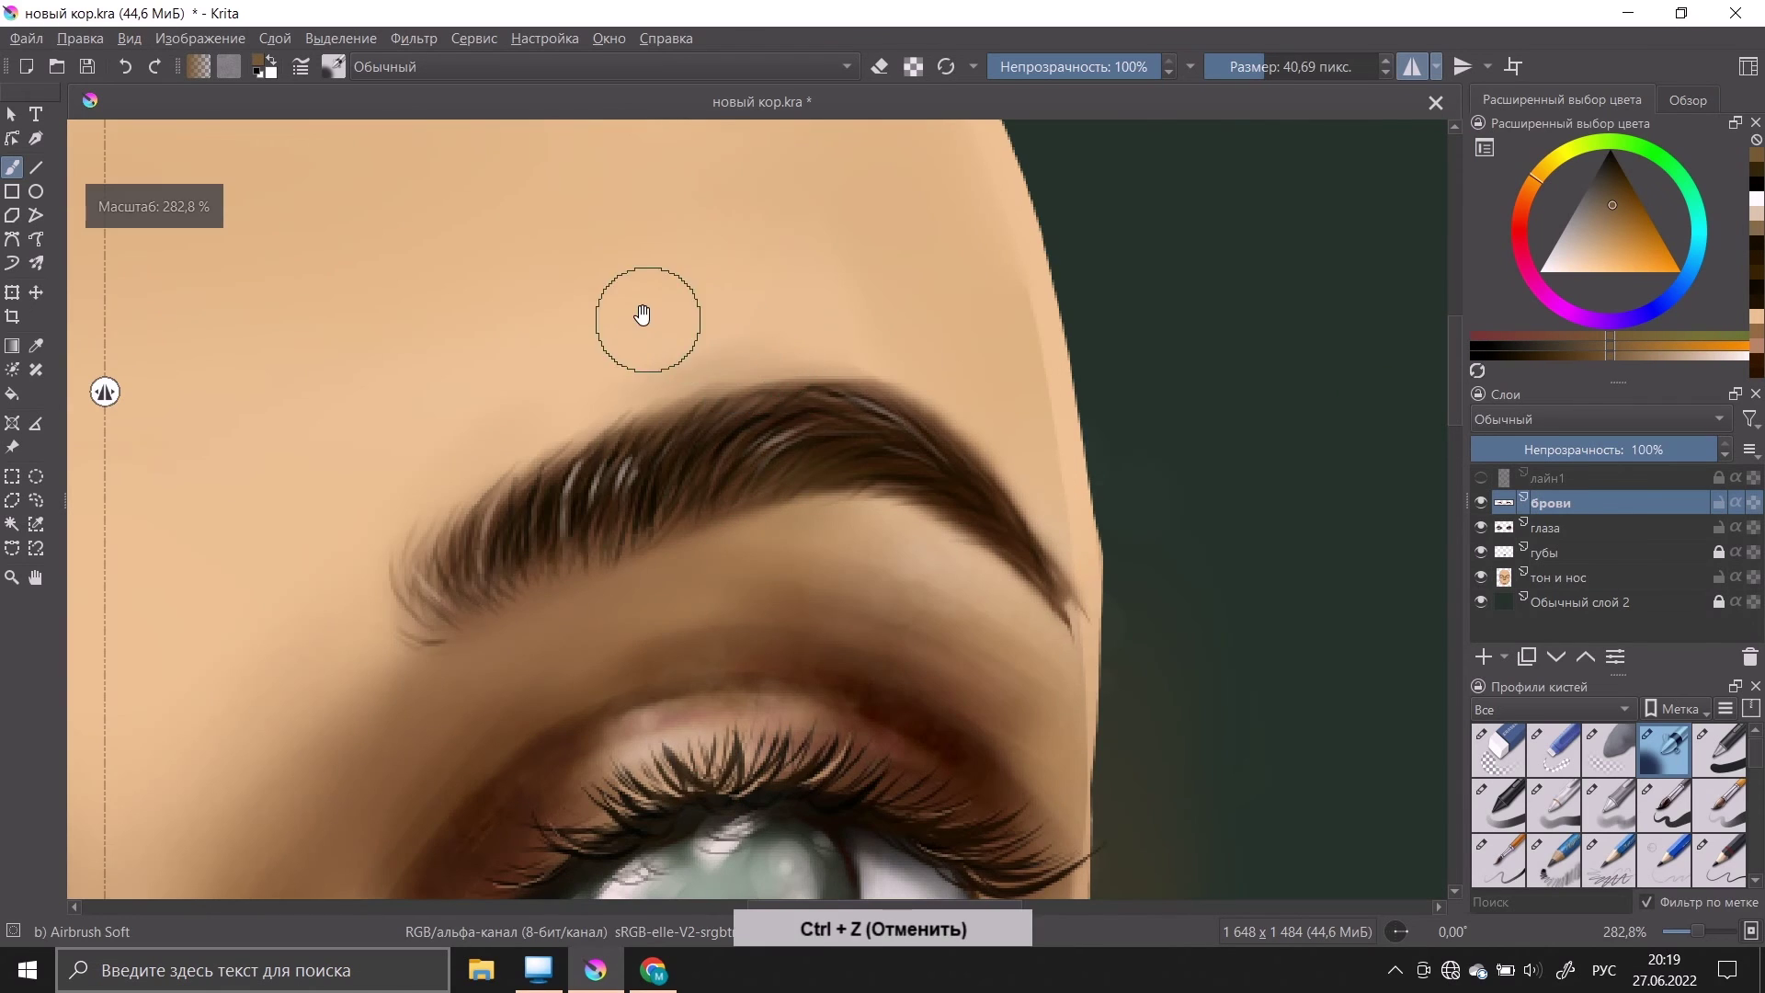
Step: Airbrush sampled skin colour at 68% opacity along the brow's upper edge, then pick dark brown
{"action": "left_click", "coordinate": [652, 317], "text": "ctrl"}
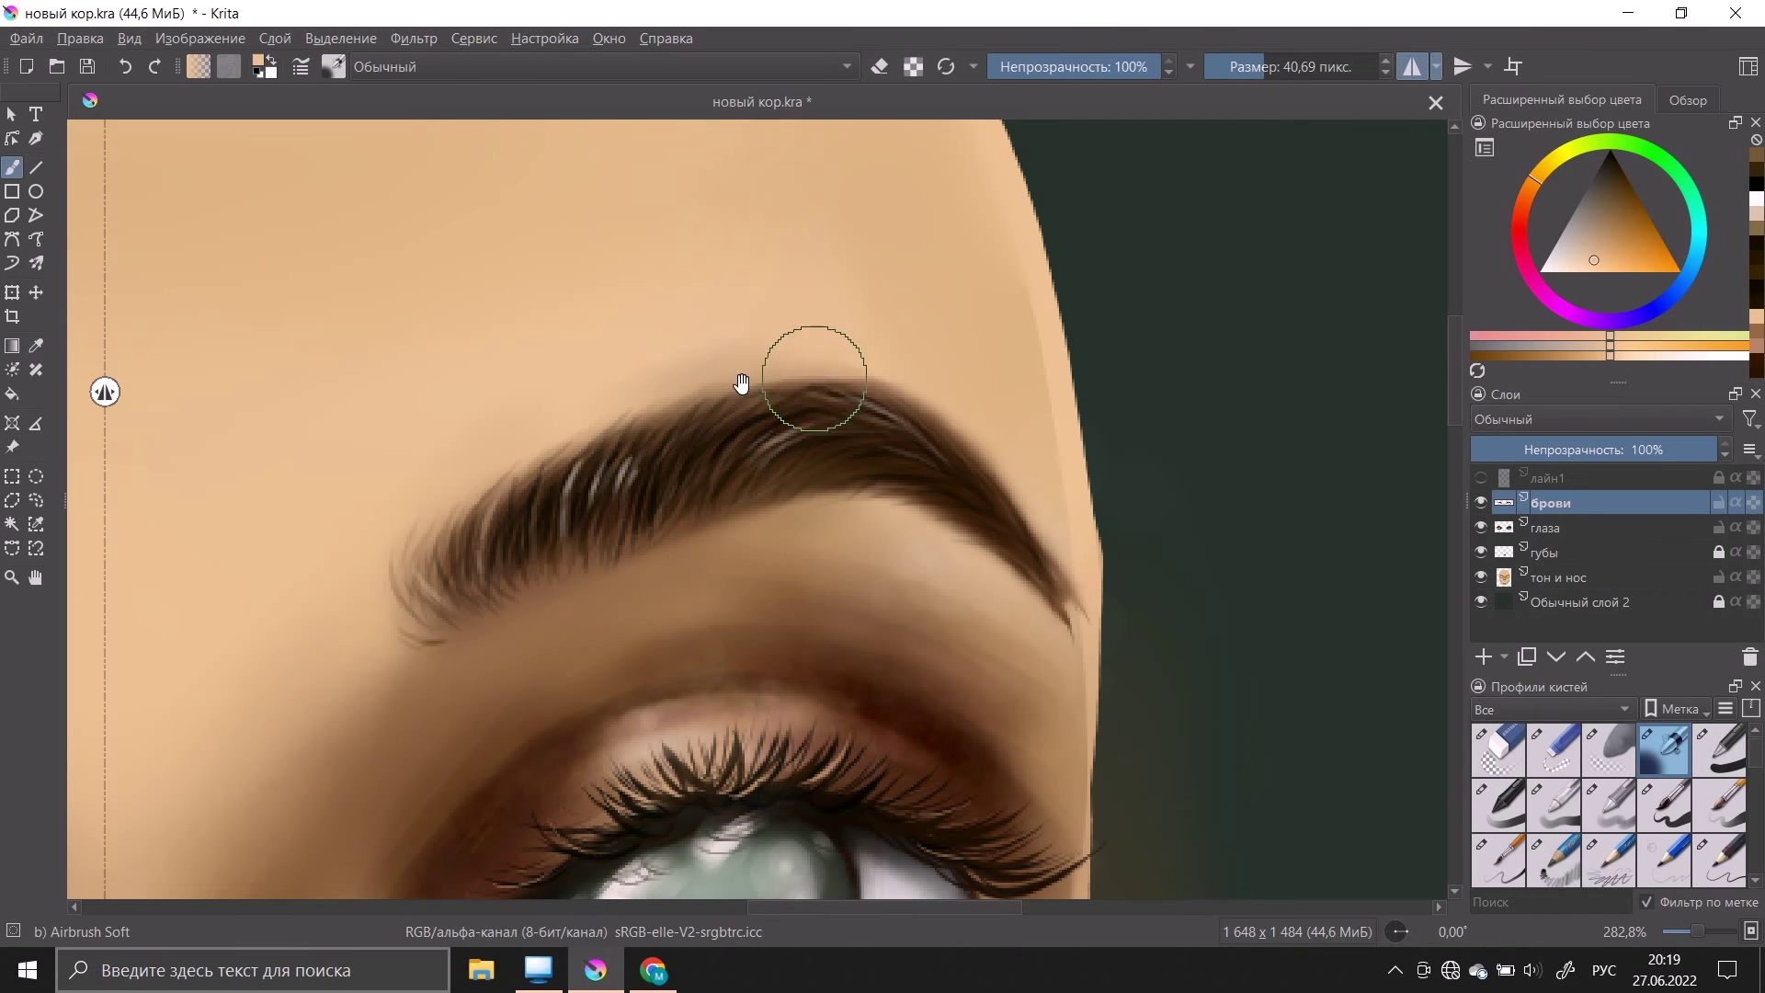
{"action": "left_click_drag", "start_coordinate": [737, 382], "coordinate": [737, 355]}
{"action": "key", "text": "ctrl+z"}
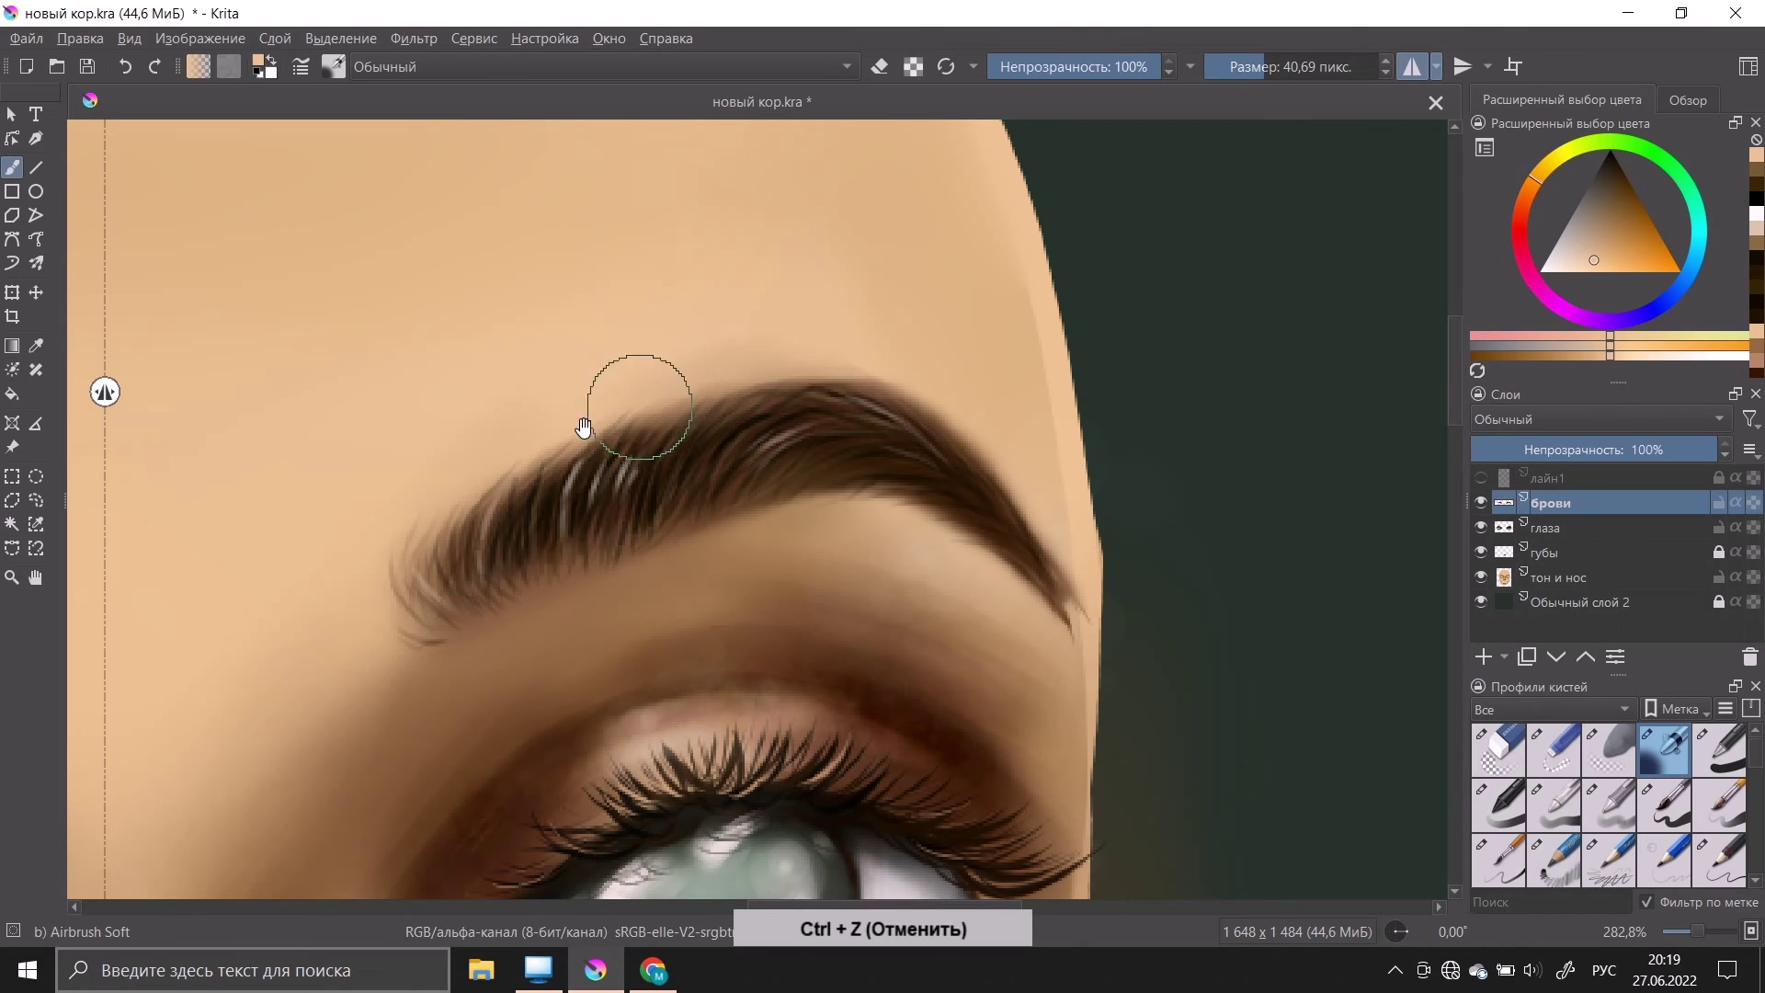
{"action": "left_click_drag", "start_coordinate": [1134, 67], "coordinate": [1104, 68]}
{"action": "left_click_drag", "start_coordinate": [682, 371], "coordinate": [491, 627]}
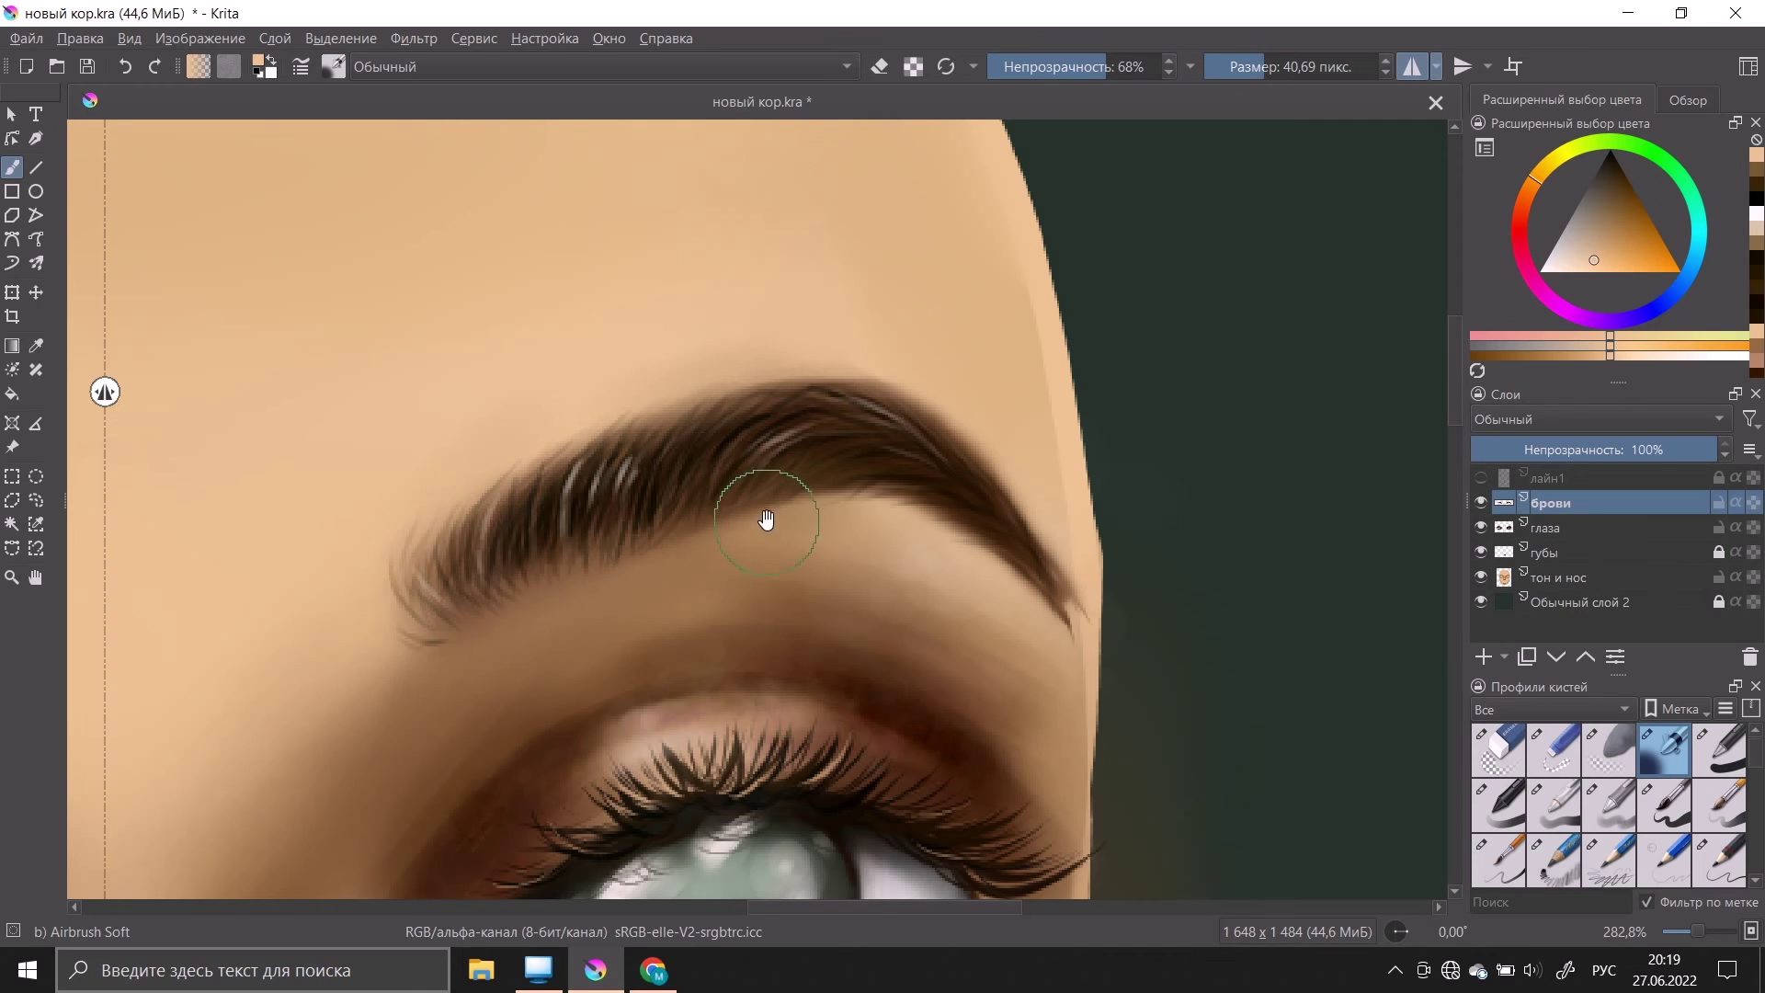
{"action": "left_click_drag", "start_coordinate": [490, 627], "coordinate": [1033, 564]}
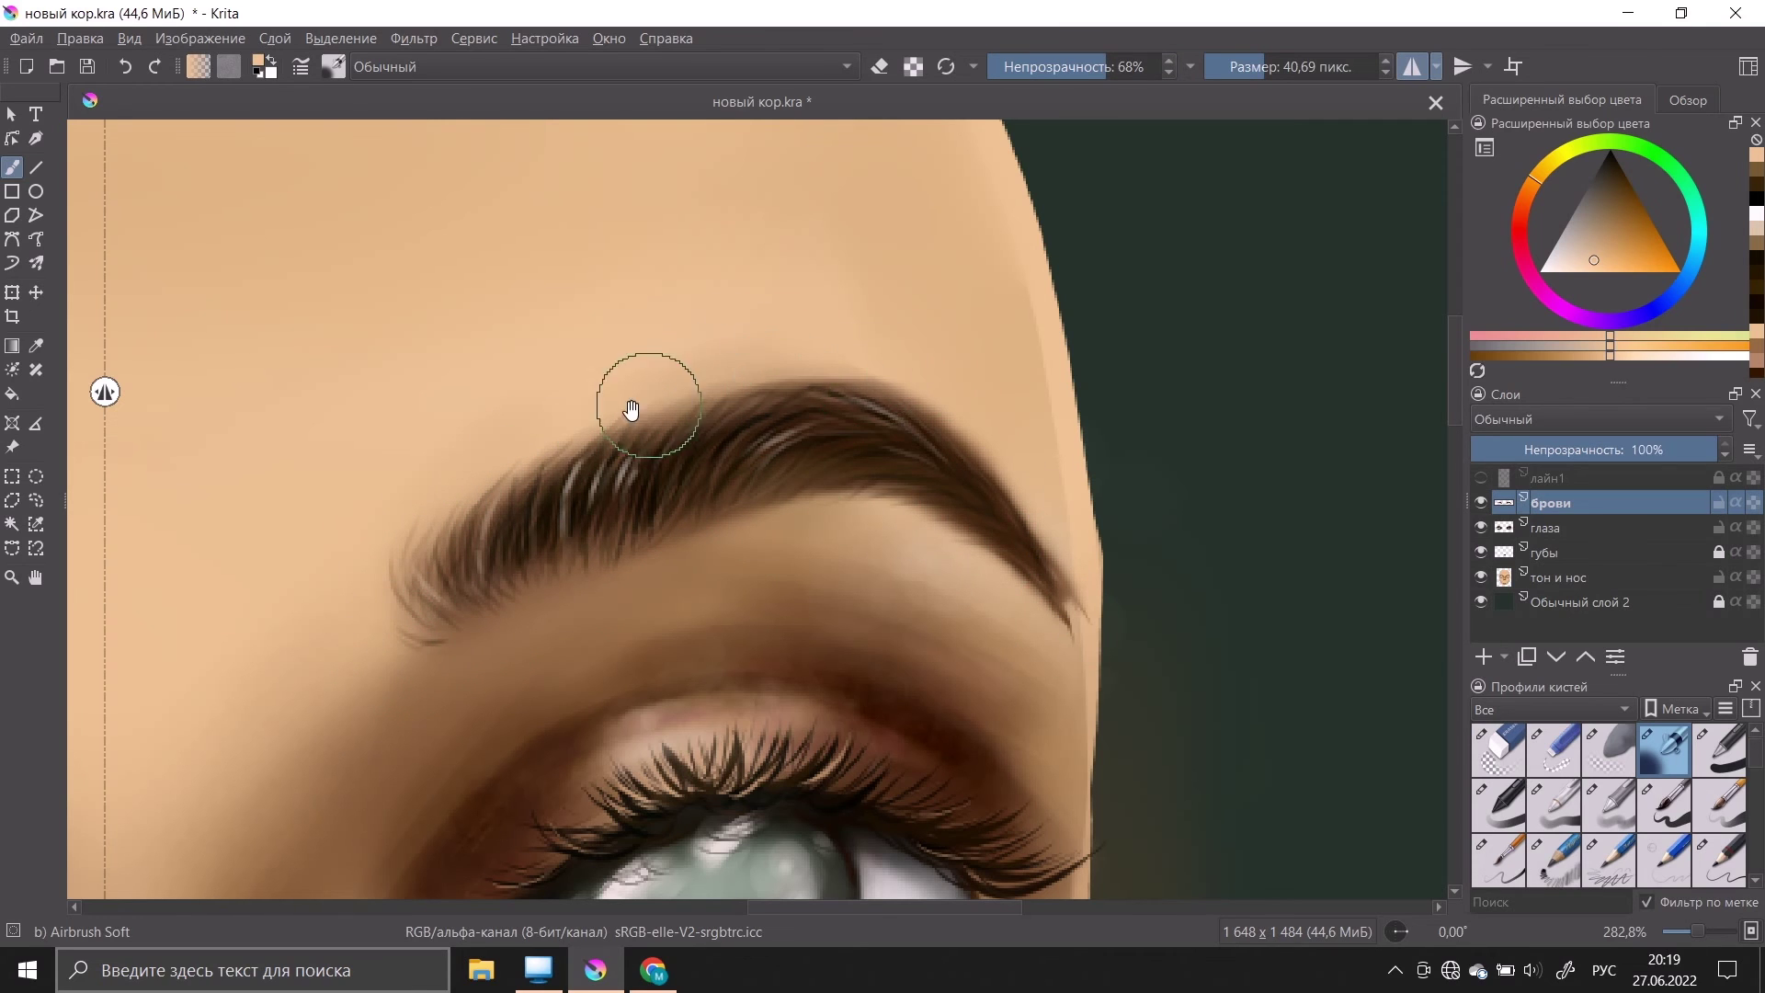
{"action": "key", "text": "minus"}
{"action": "key", "text": "minus"}
{"action": "key", "text": "minus"}
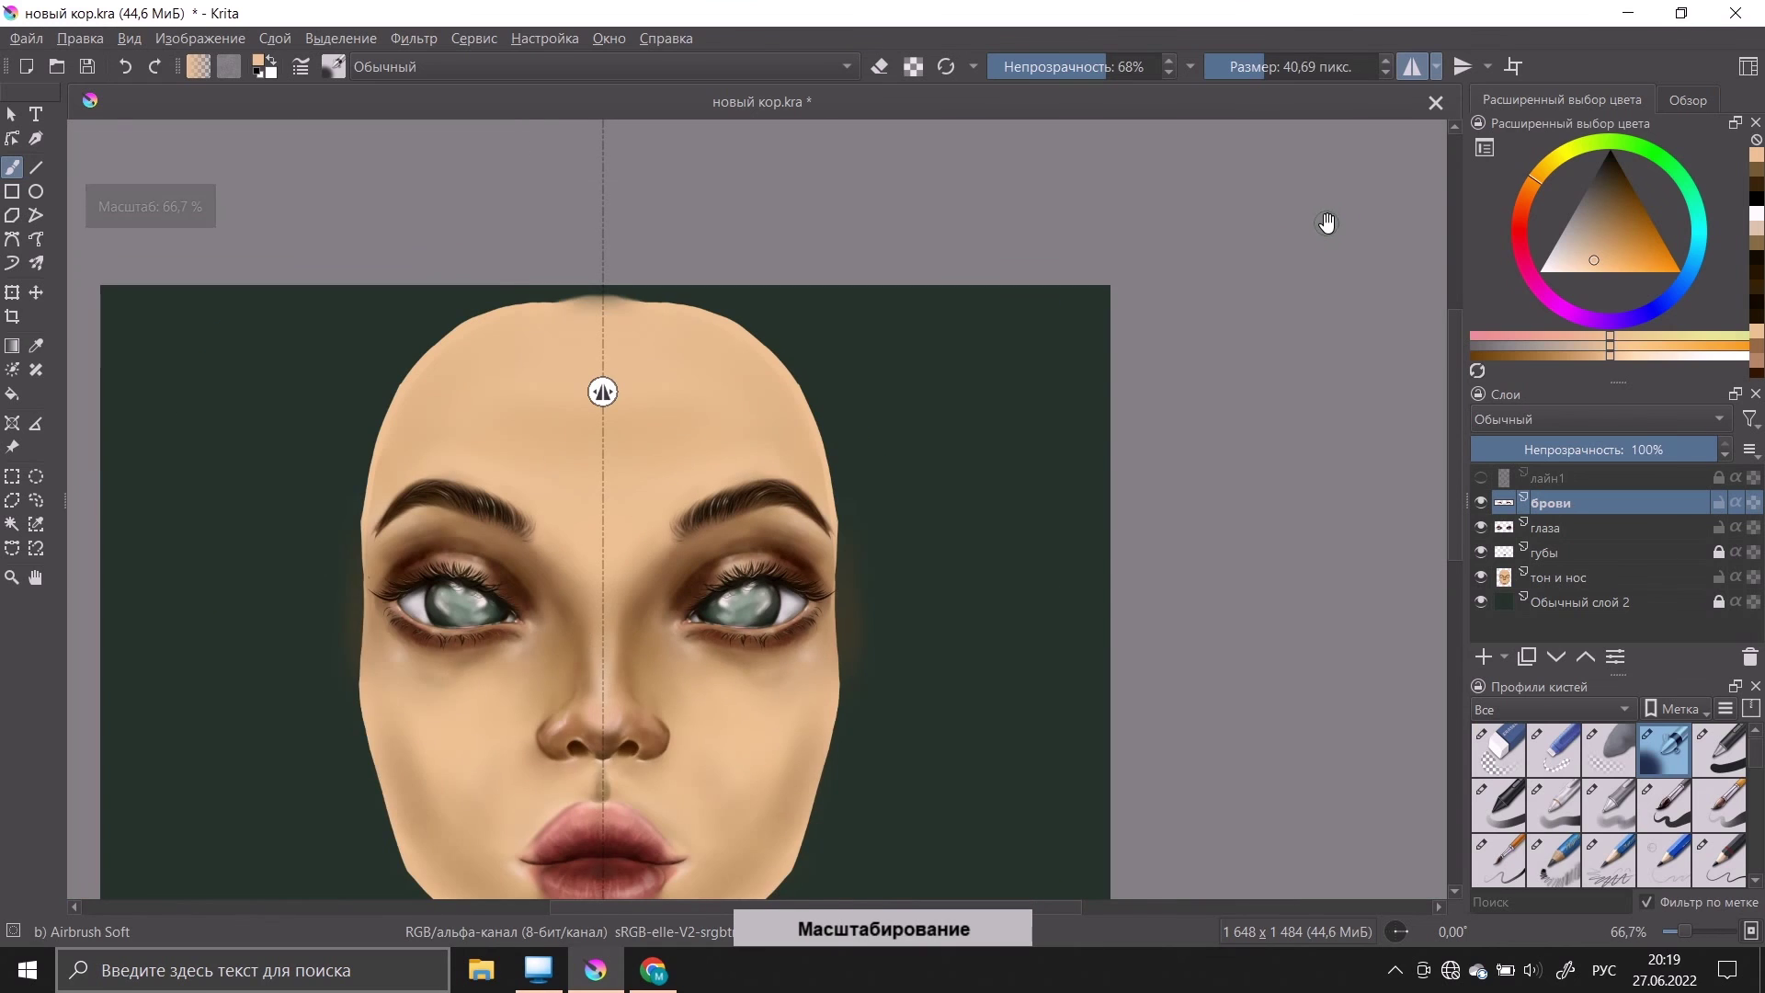
{"action": "key", "text": "plus"}
{"action": "key", "text": "plus"}
{"action": "key", "text": "plus"}
{"action": "key", "text": "plus"}
{"action": "left_click_drag", "start_coordinate": [1574, 170], "coordinate": [1639, 175]}
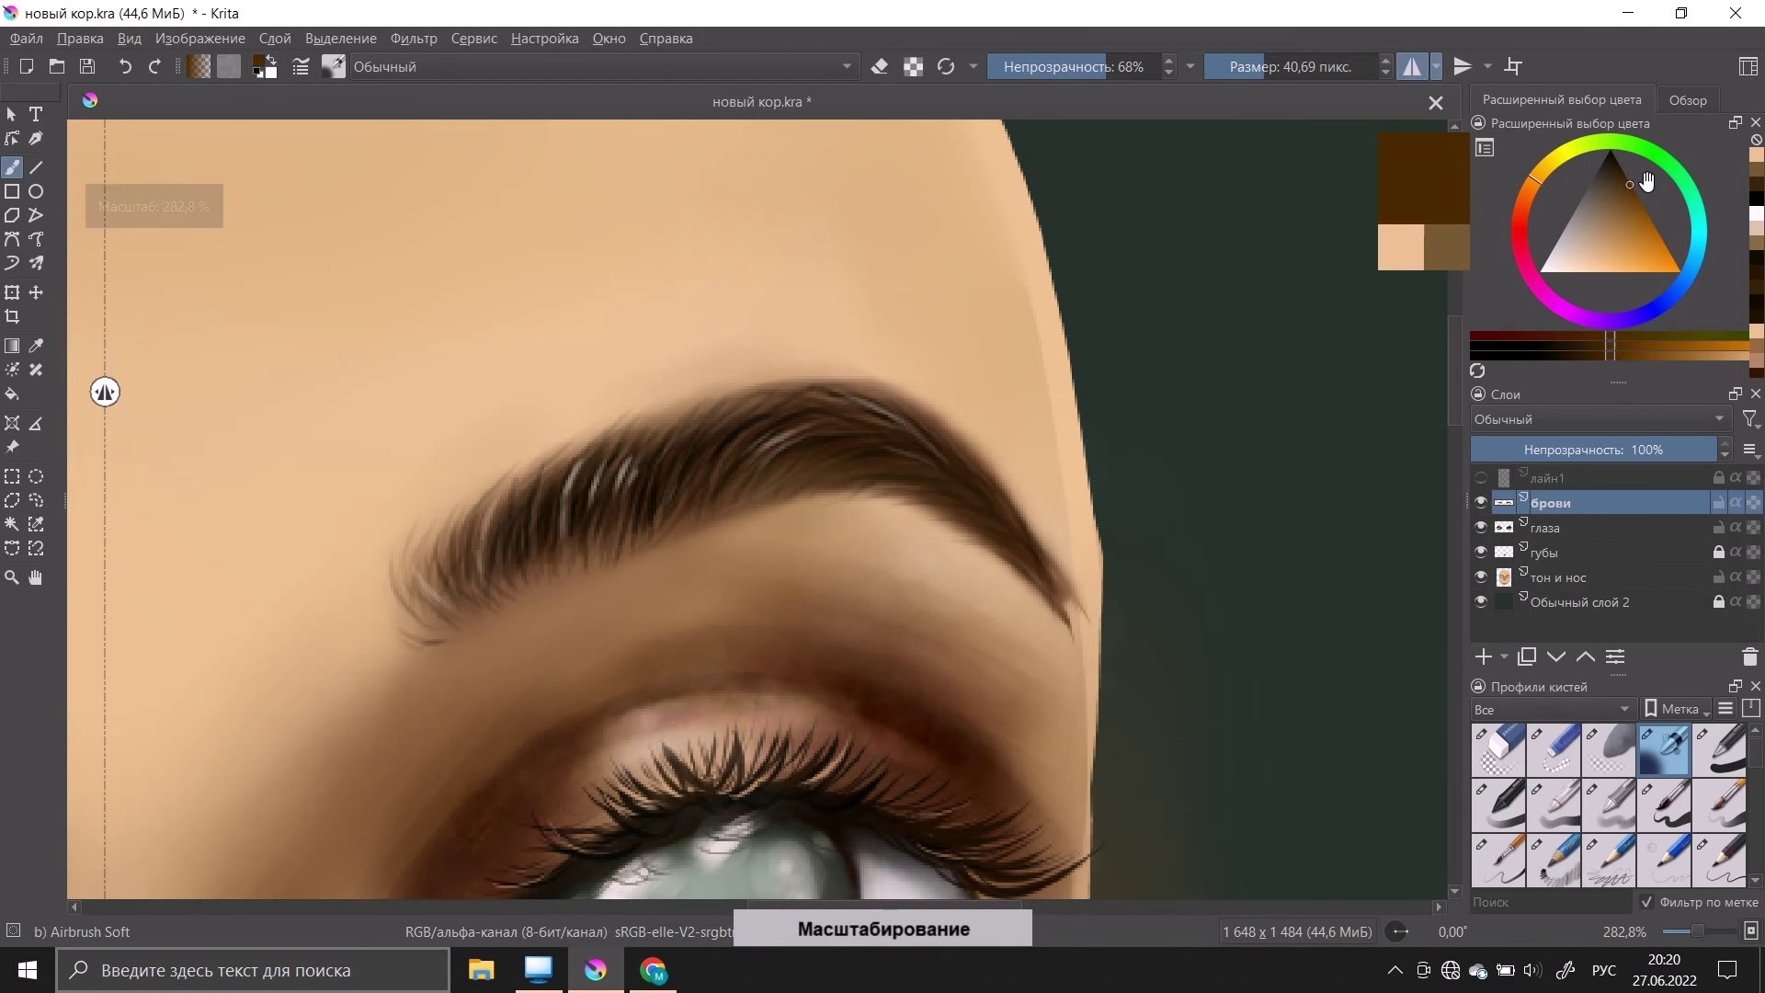
Step: Return to the 4.42 px fine detail brush and zoom to 400% on the eyebrow
{"action": "left_click", "coordinate": [1498, 859]}
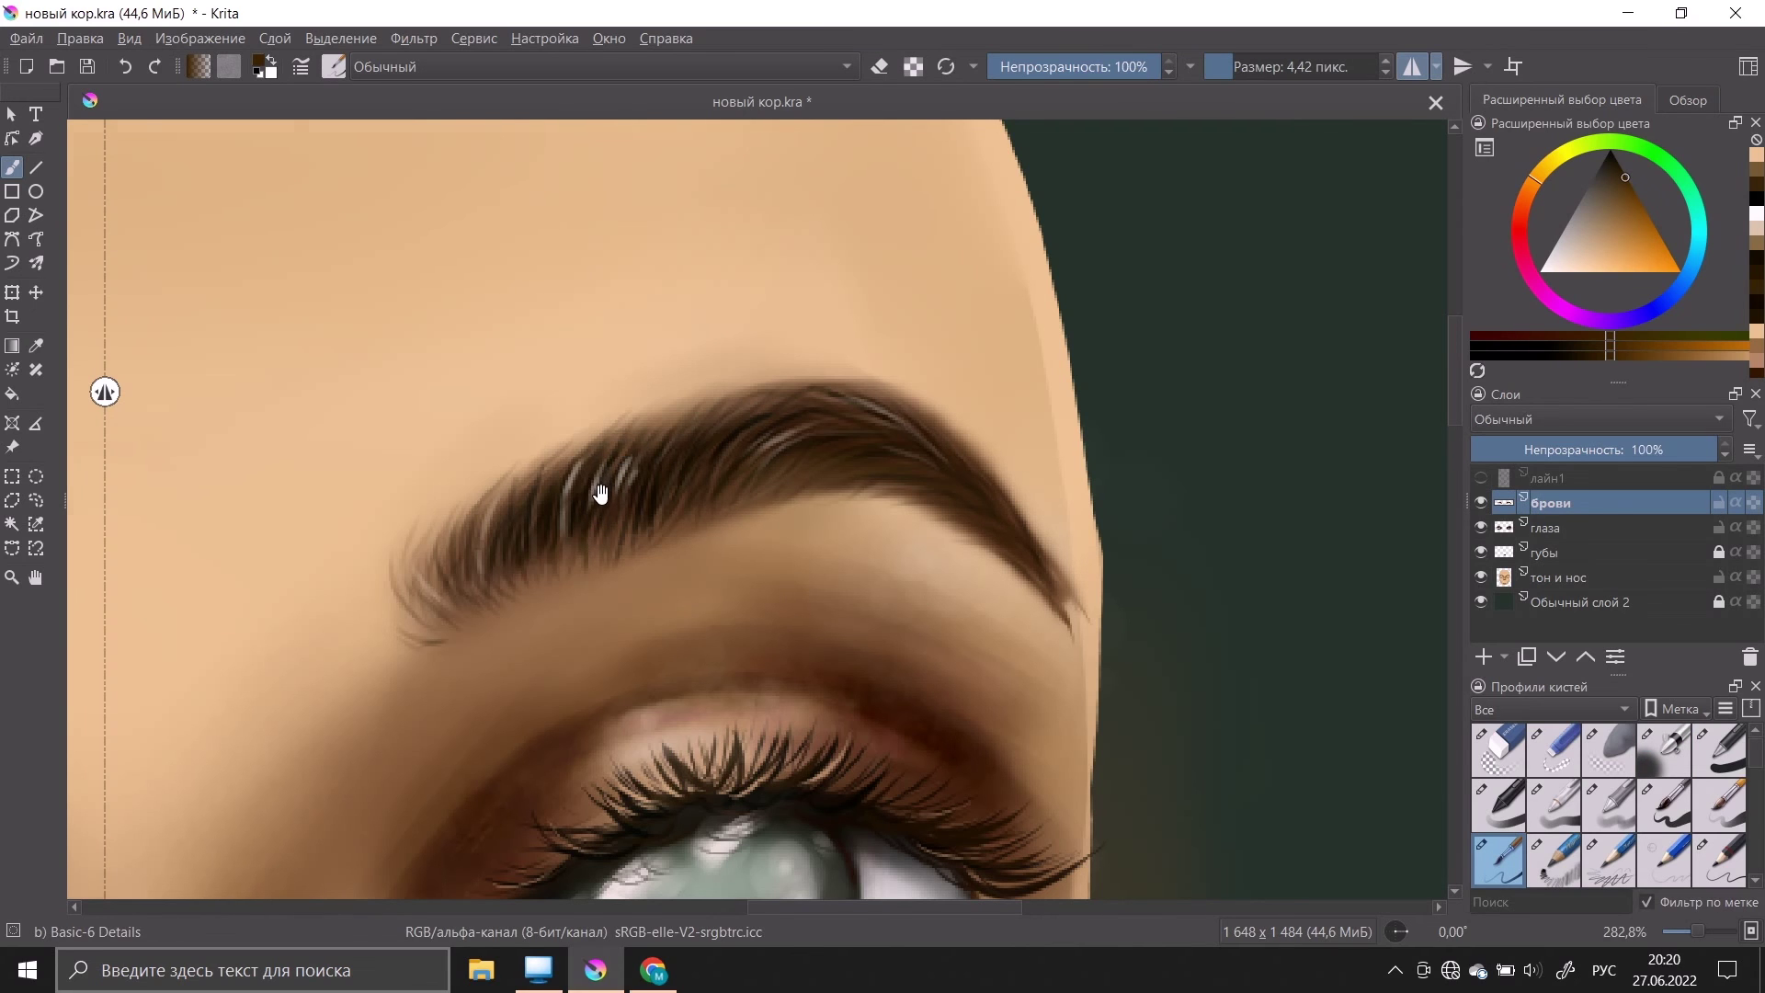
{"action": "key", "text": "minus"}
{"action": "key", "text": "minus"}
{"action": "key", "text": "minus"}
{"action": "key", "text": "minus"}
{"action": "key", "text": "plus"}
{"action": "key", "text": "plus"}
{"action": "key", "text": "plus"}
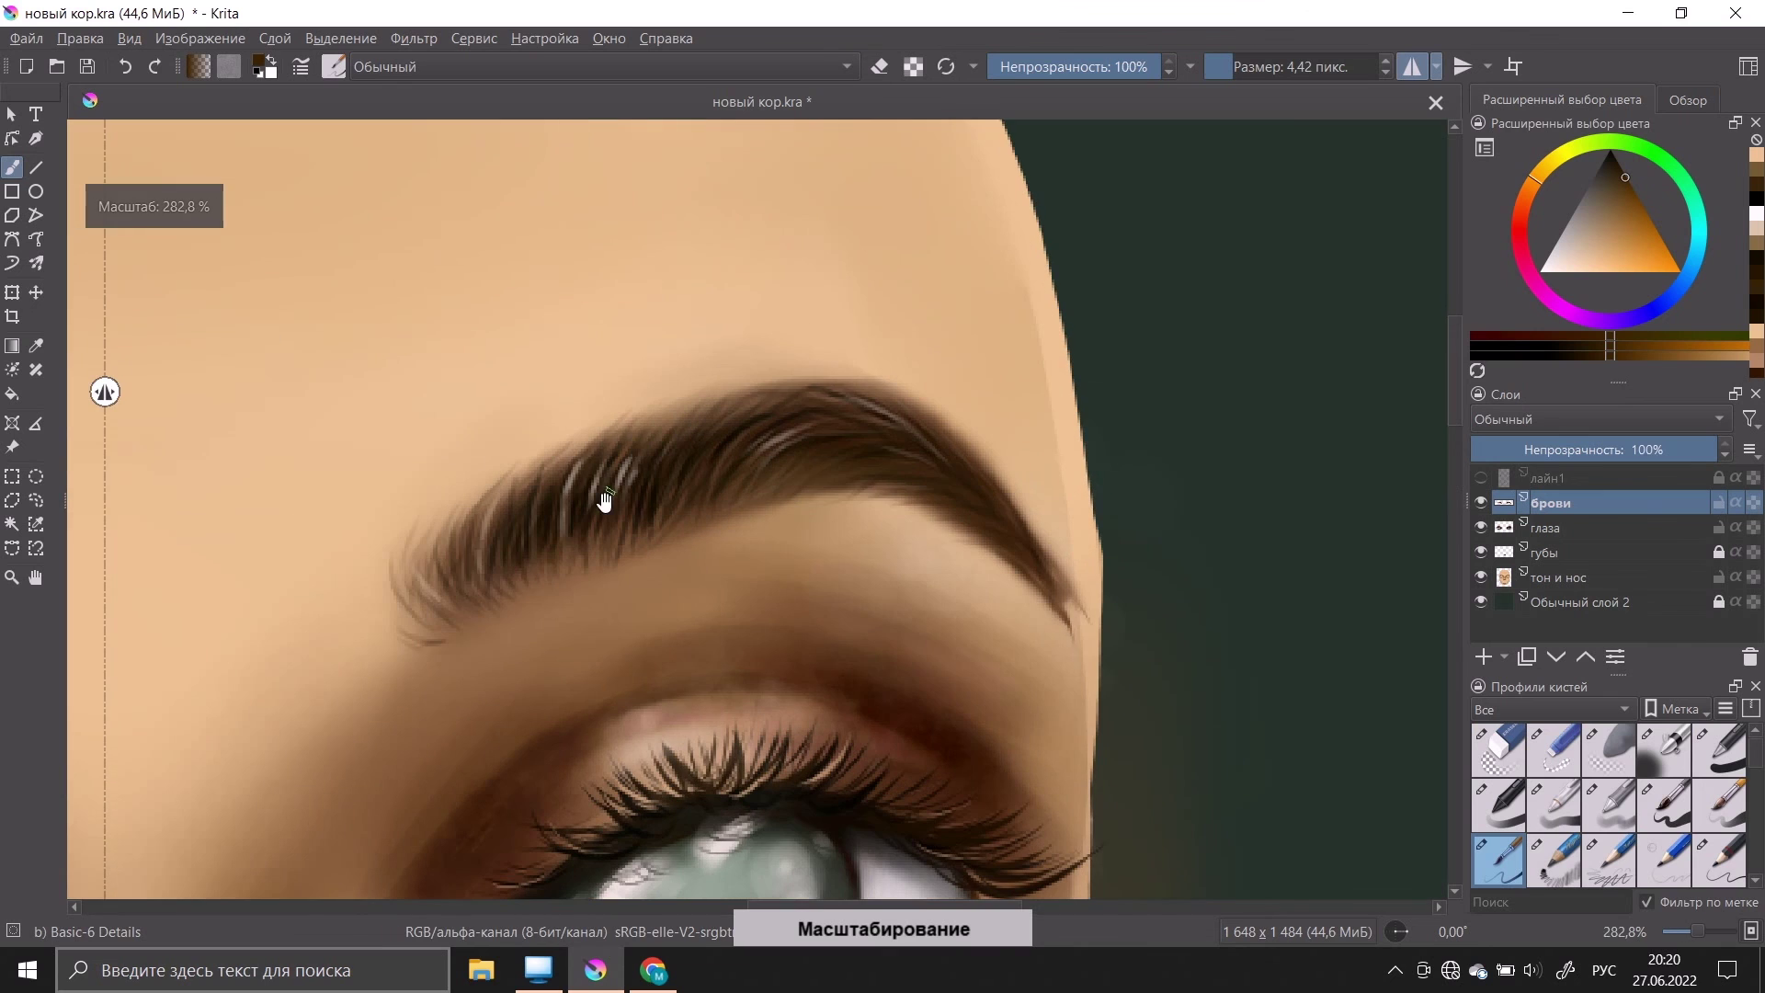
{"action": "left_click_drag", "start_coordinate": [455, 567], "coordinate": [497, 508]}
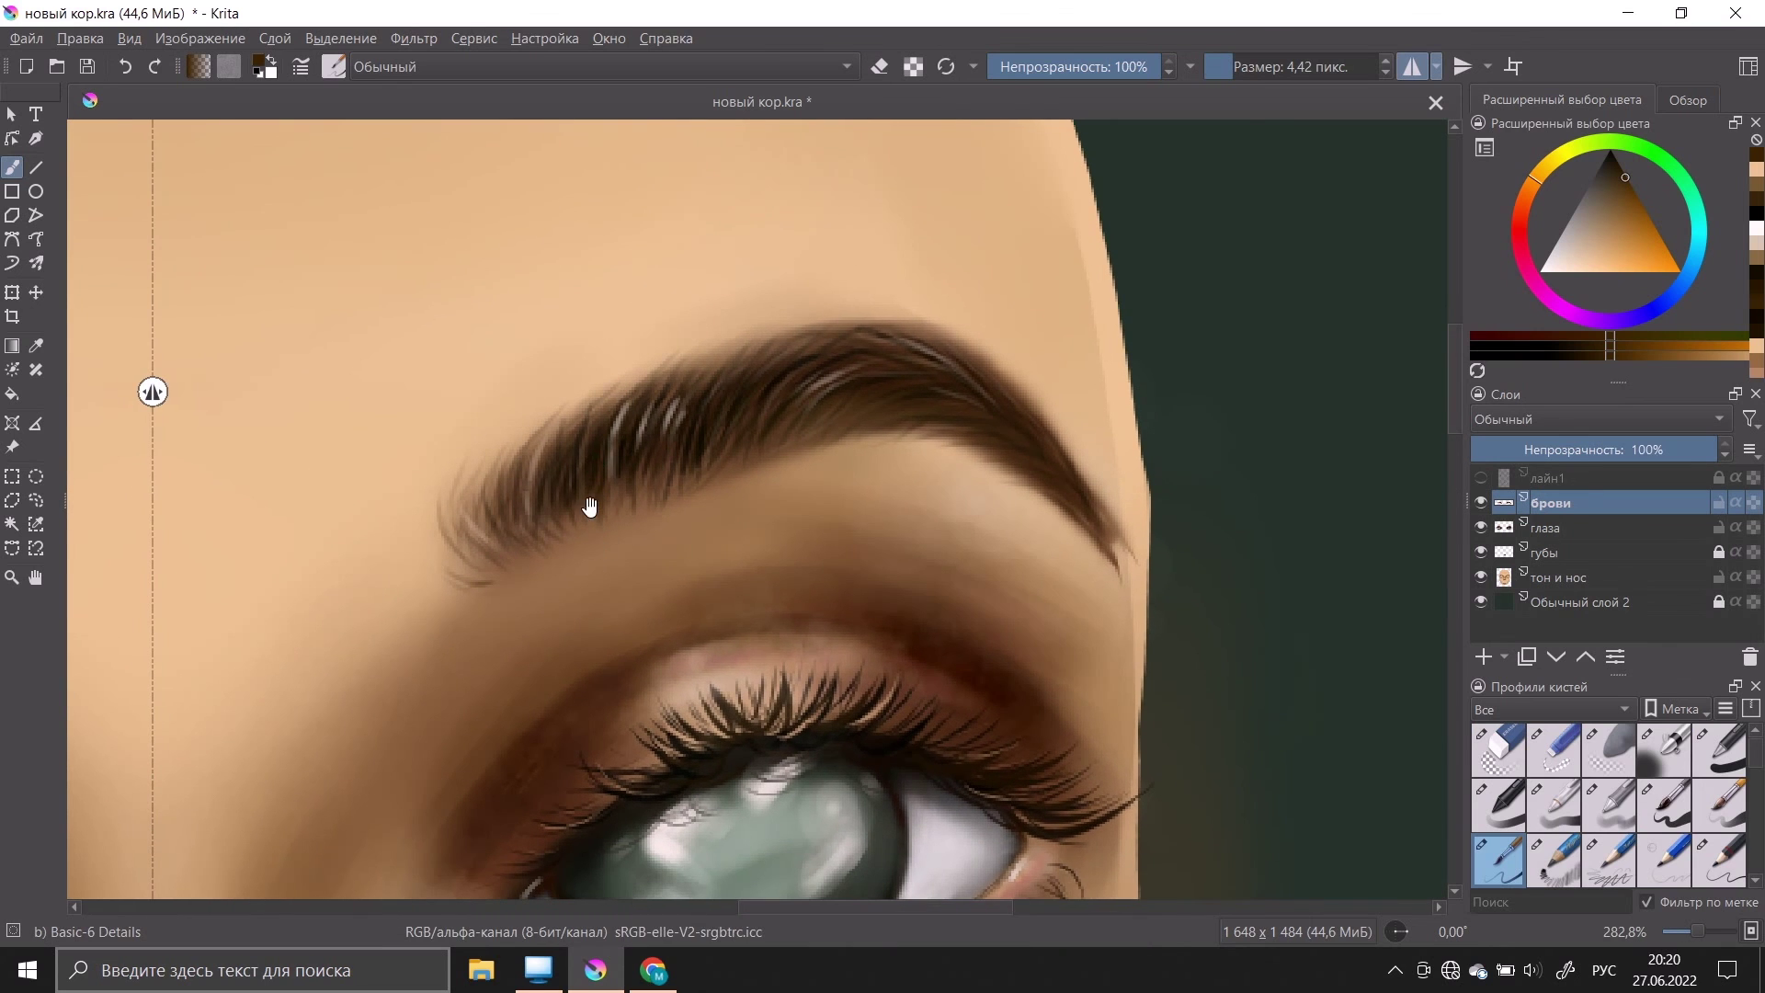
{"action": "key", "text": "plus"}
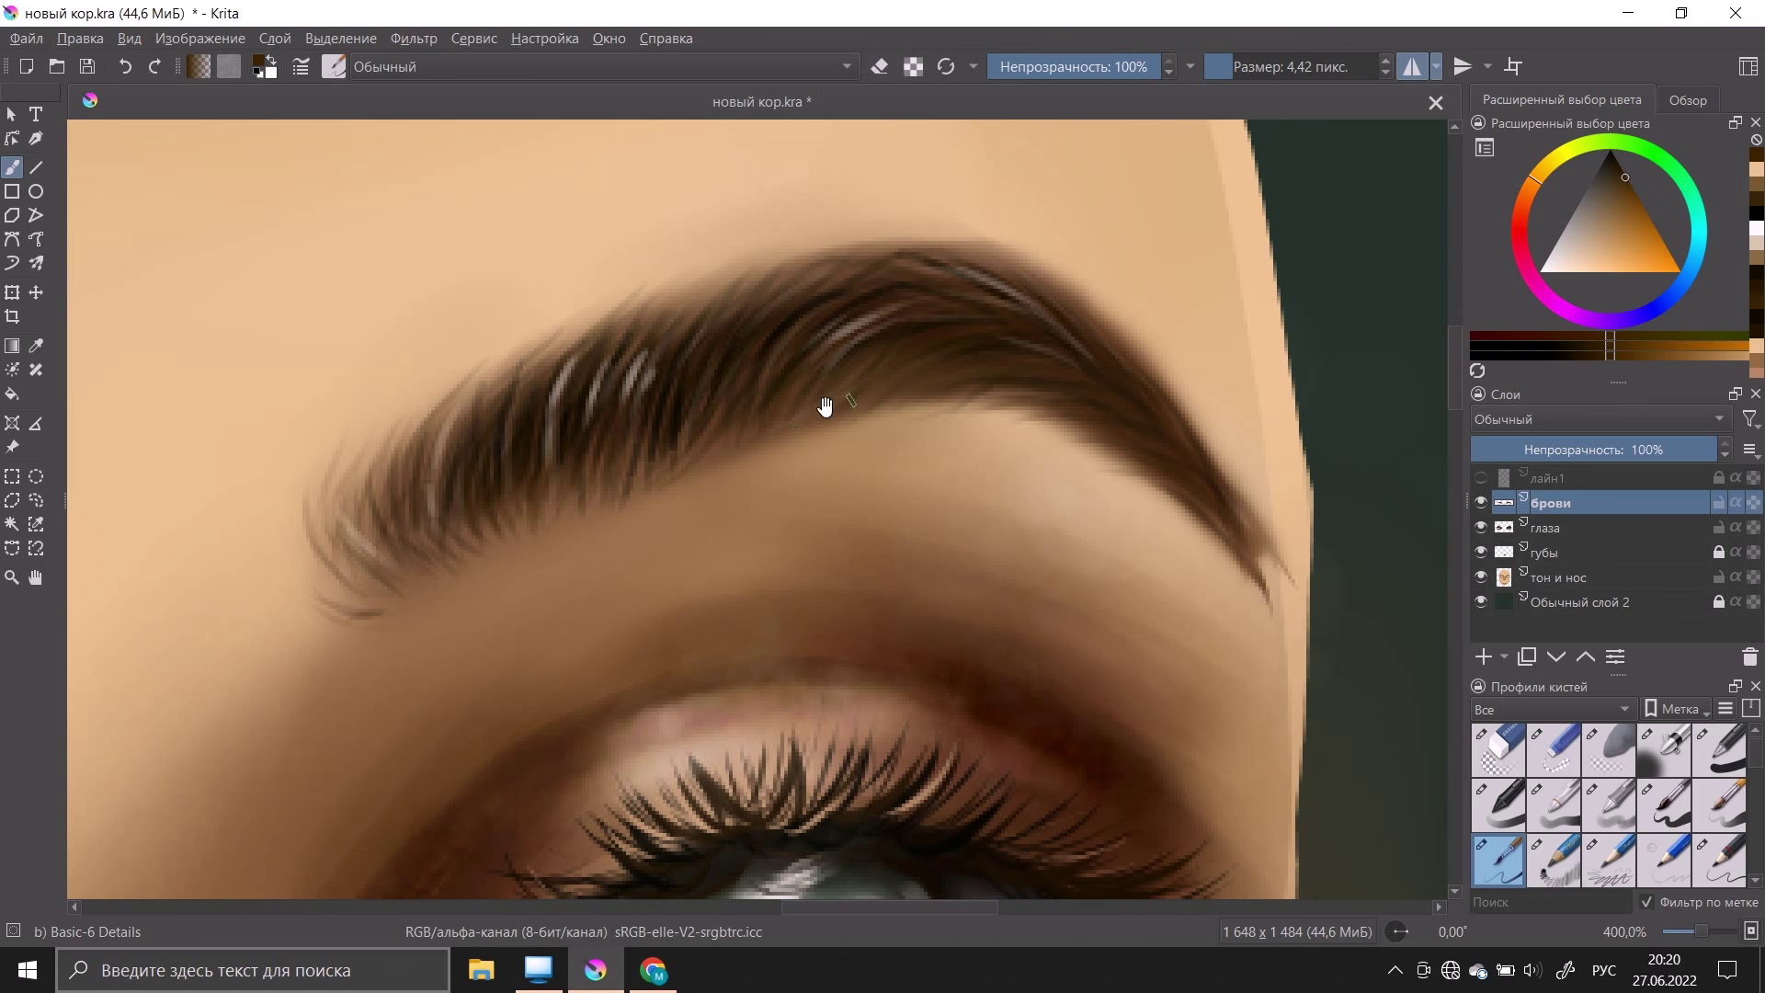
Step: Pick a pale highlight colour in the triangle selector and undo a bad hair stroke
{"action": "left_click_drag", "start_coordinate": [1624, 196], "coordinate": [1592, 228]}
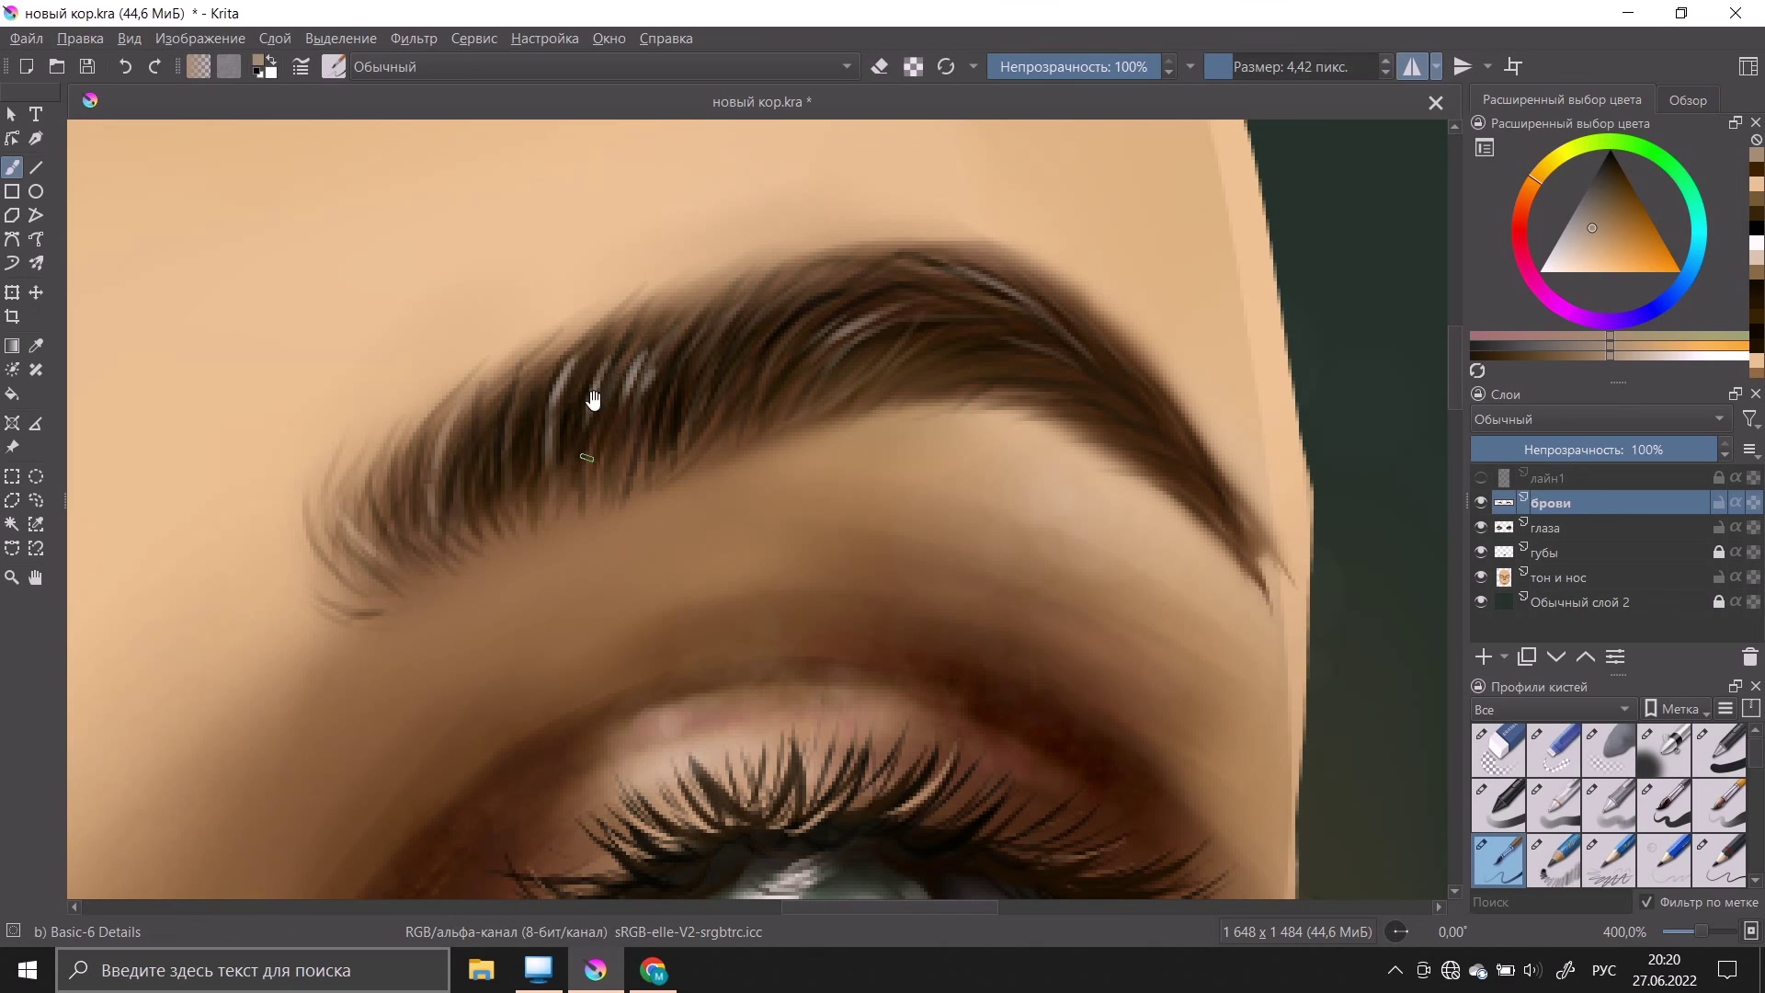
{"action": "scroll", "coordinate": [520, 488], "scroll_direction": "down", "scroll_amount": 2}
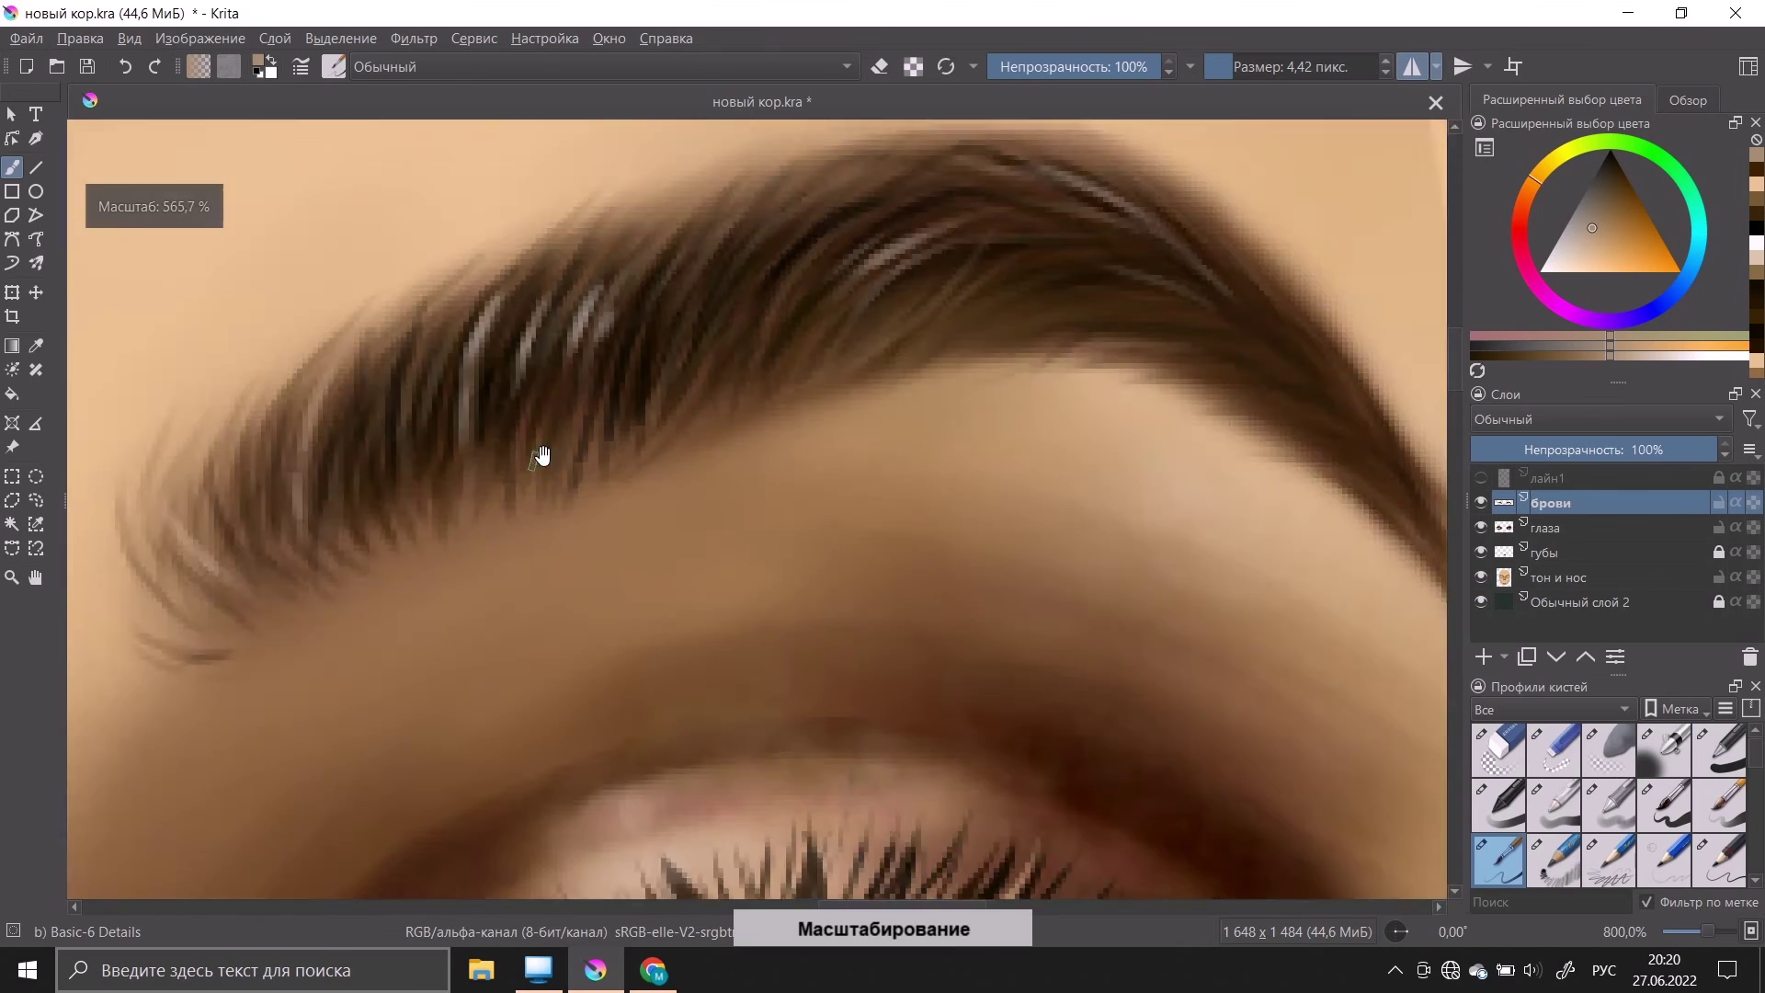
{"action": "scroll", "coordinate": [512, 494], "scroll_direction": "down", "scroll_amount": 1}
{"action": "scroll", "coordinate": [583, 493], "scroll_direction": "up", "scroll_amount": 2}
{"action": "scroll", "coordinate": [610, 512], "scroll_direction": "up", "scroll_amount": 1}
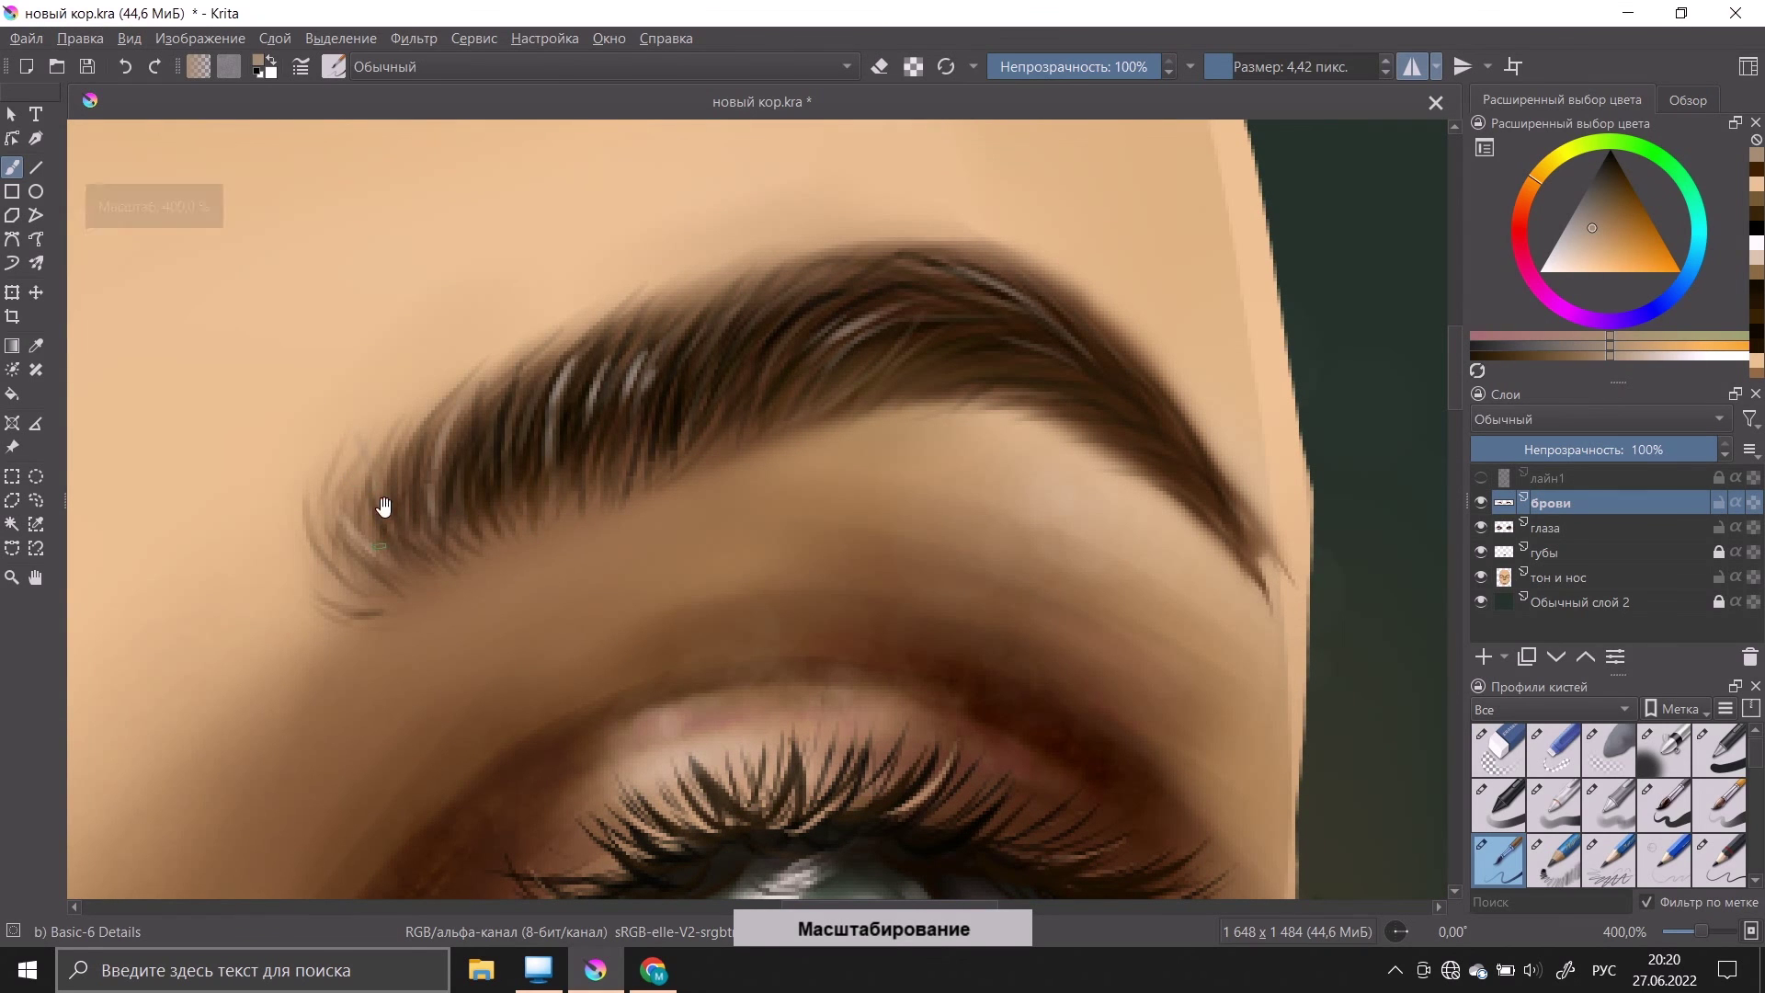
{"action": "key", "text": "ctrl+z"}
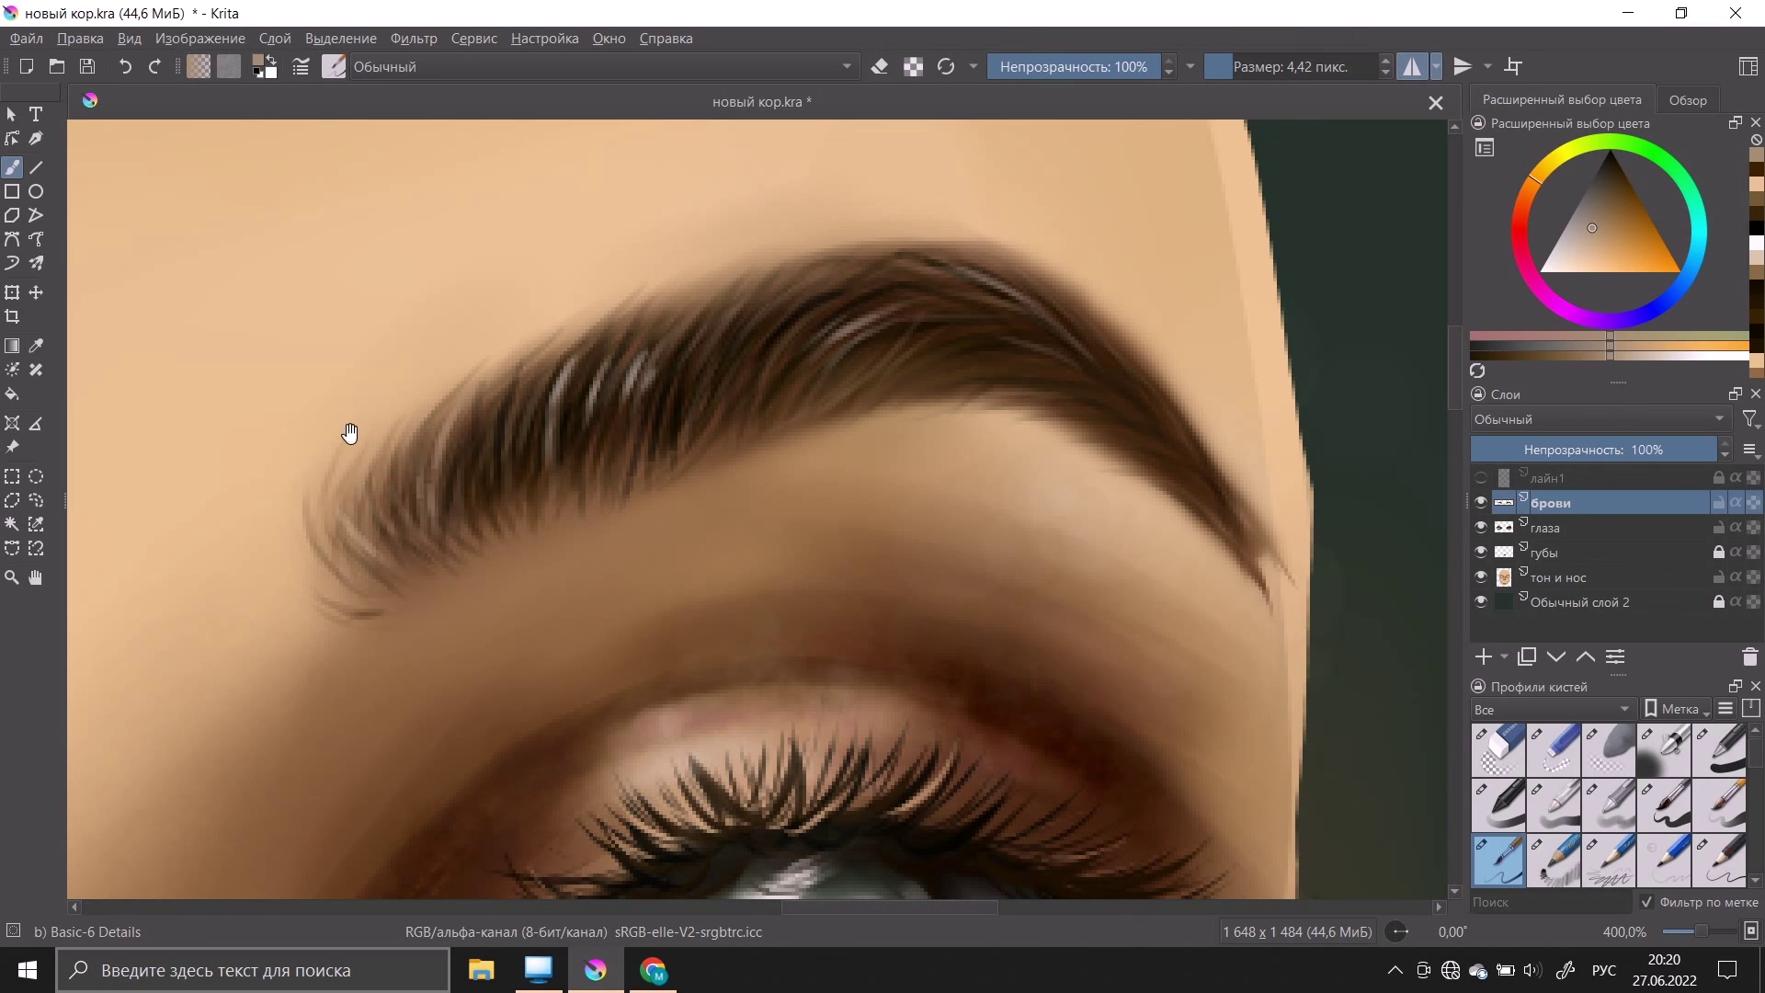
{"action": "scroll", "coordinate": [1068, 345], "scroll_direction": "down", "scroll_amount": 2}
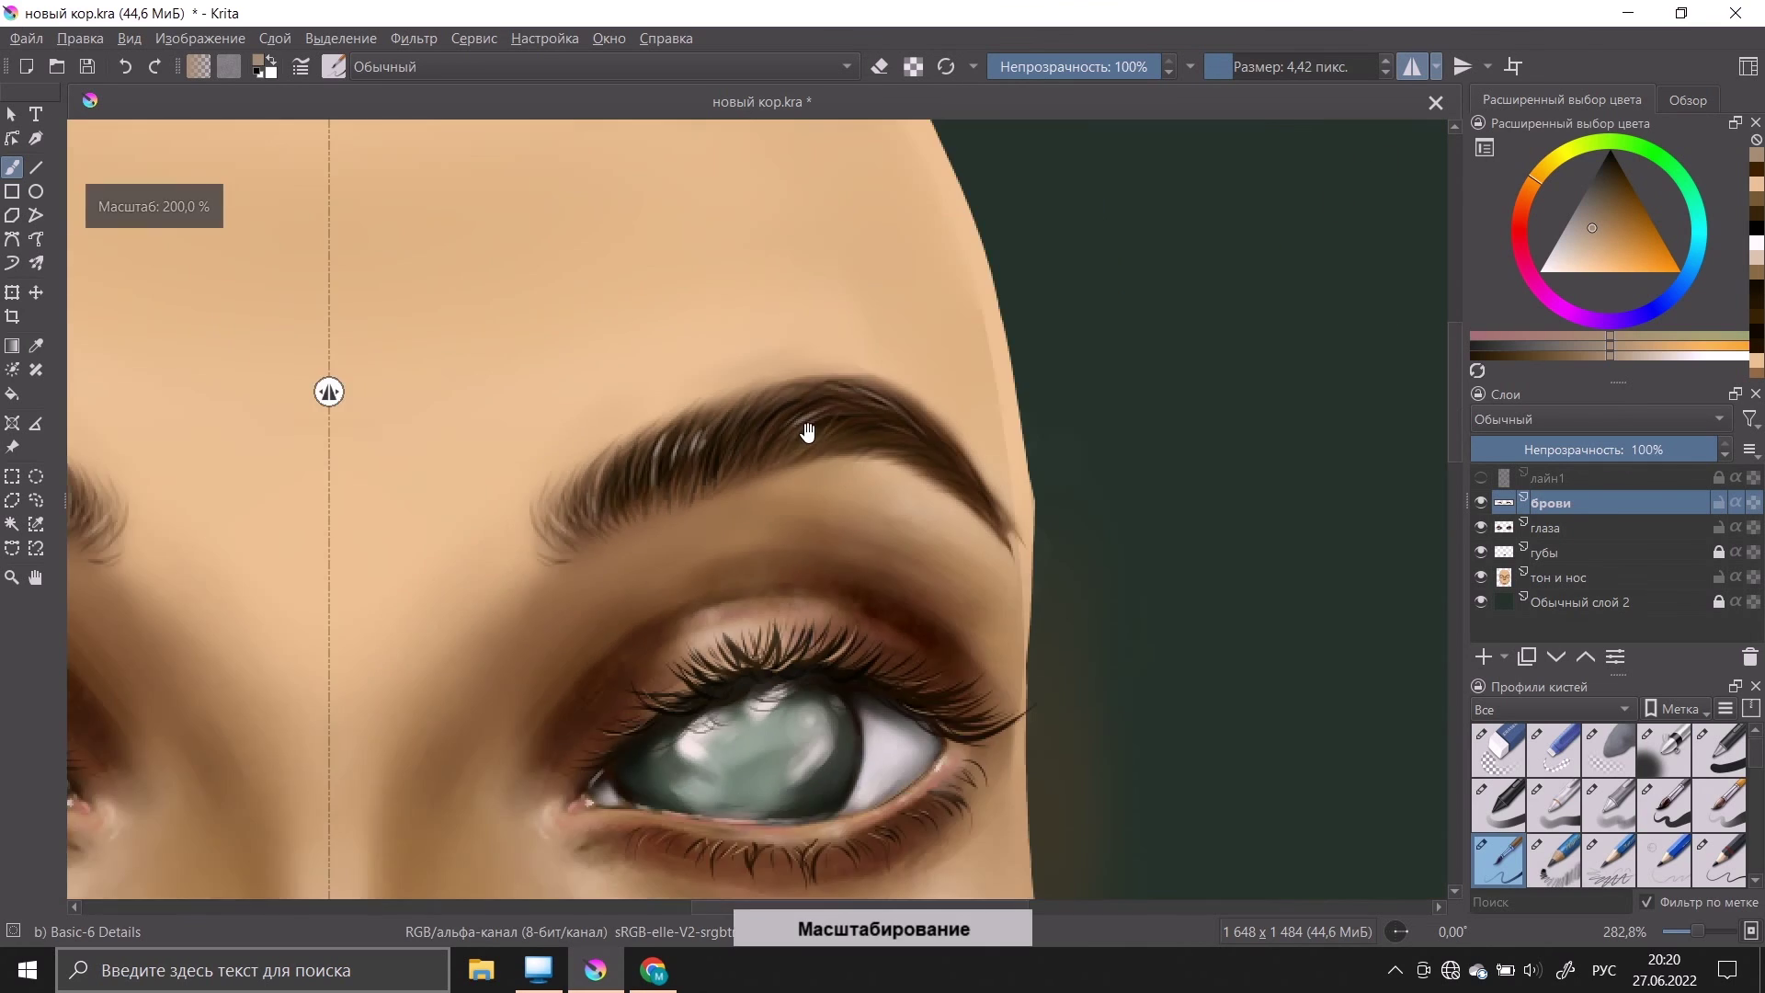
{"action": "scroll", "coordinate": [803, 421], "scroll_direction": "down", "scroll_amount": 2}
{"action": "scroll", "coordinate": [807, 441], "scroll_direction": "down", "scroll_amount": 1}
{"action": "left_click_drag", "start_coordinate": [614, 558], "coordinate": [654, 496]}
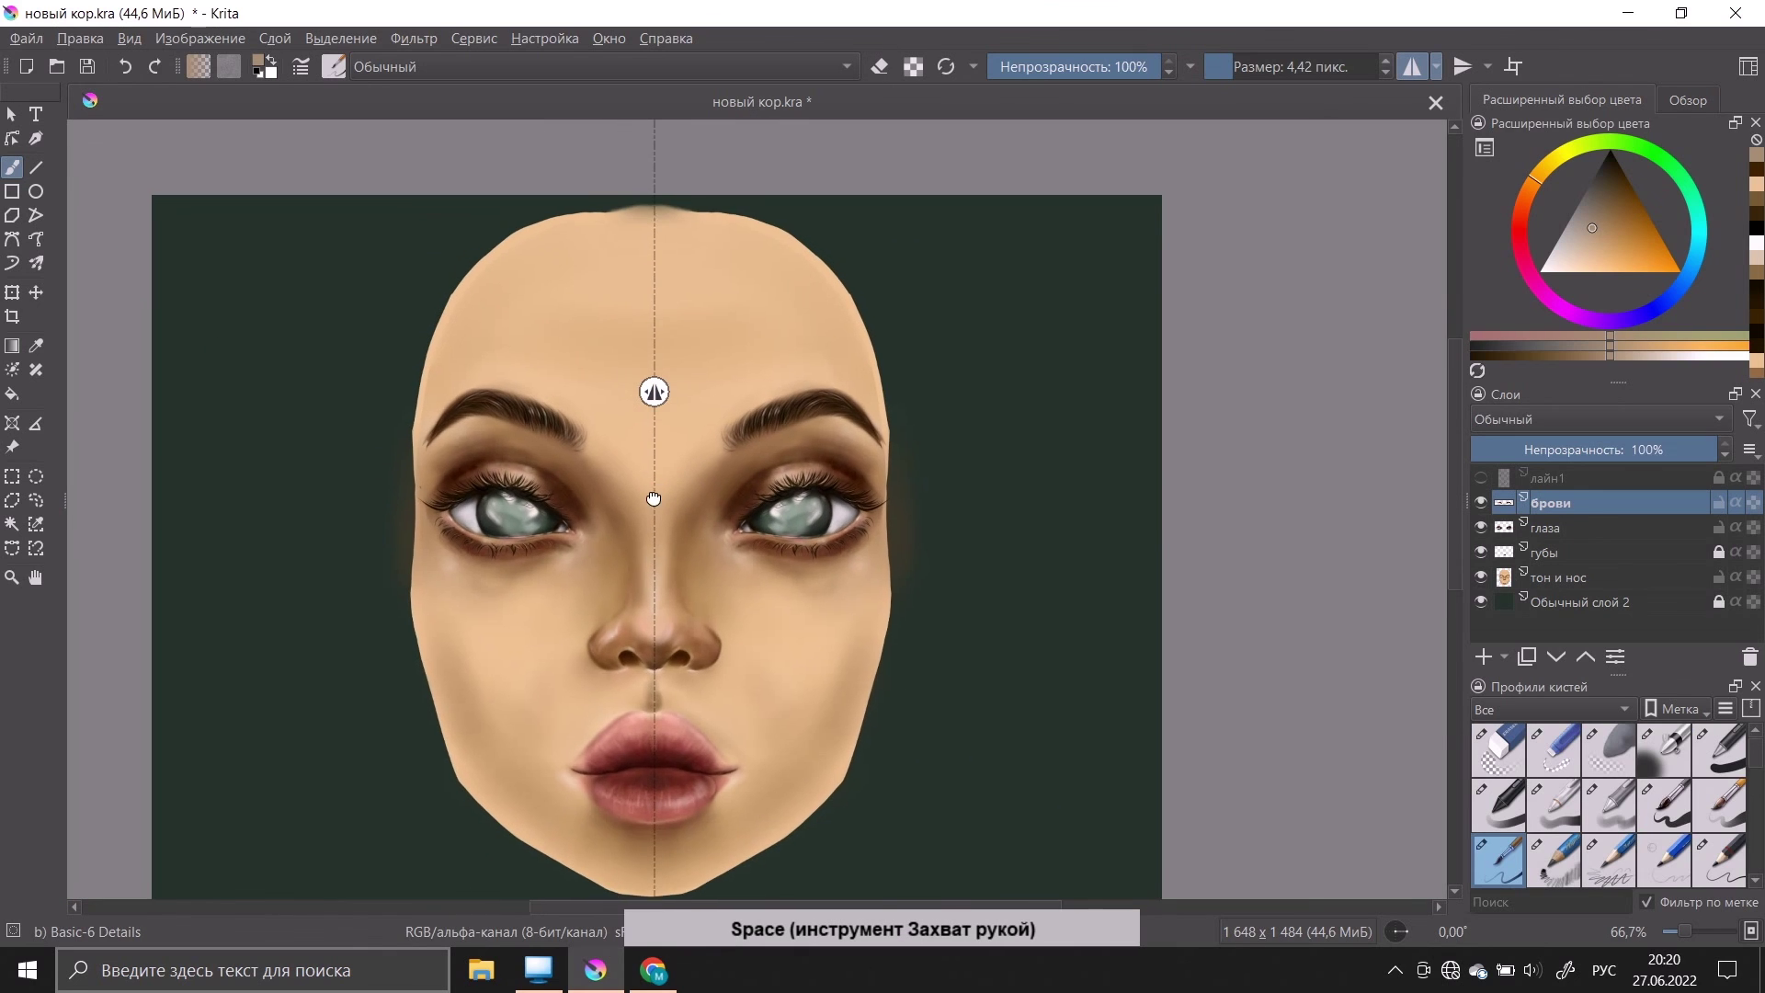
{"action": "key", "text": "1"}
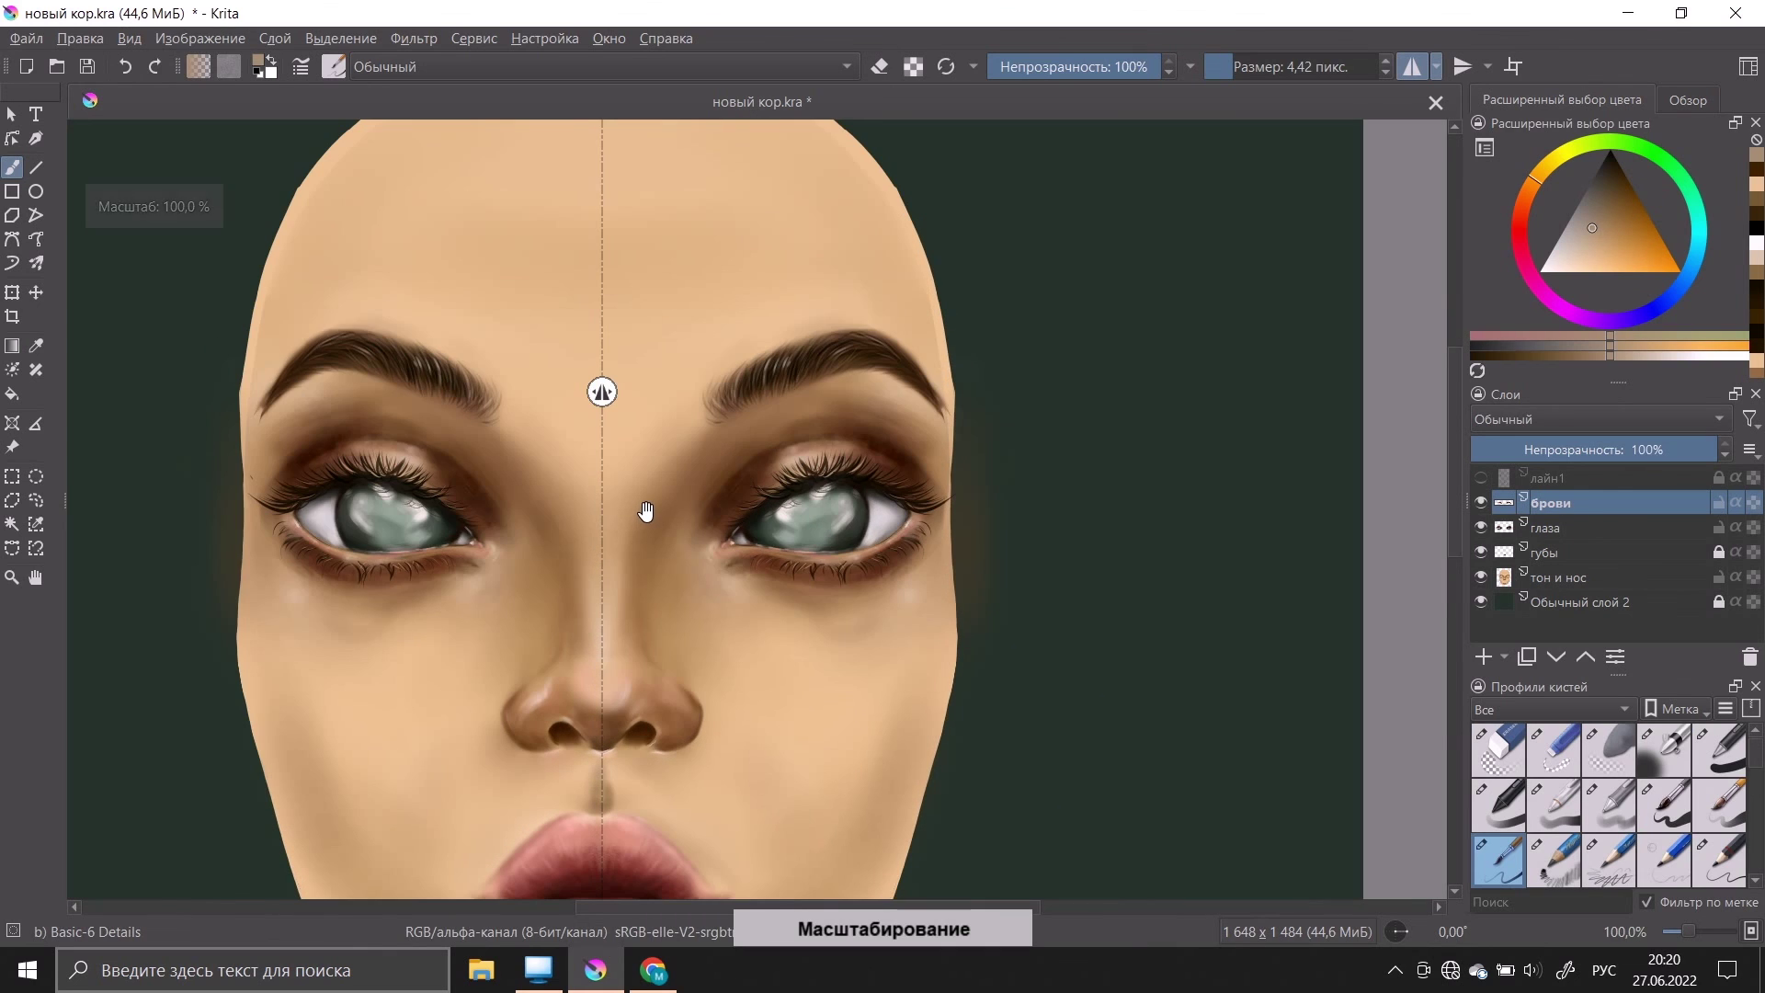
{"action": "scroll", "coordinate": [648, 511], "scroll_direction": "down", "scroll_amount": 1}
{"action": "scroll", "coordinate": [843, 434], "scroll_direction": "up", "scroll_amount": 2}
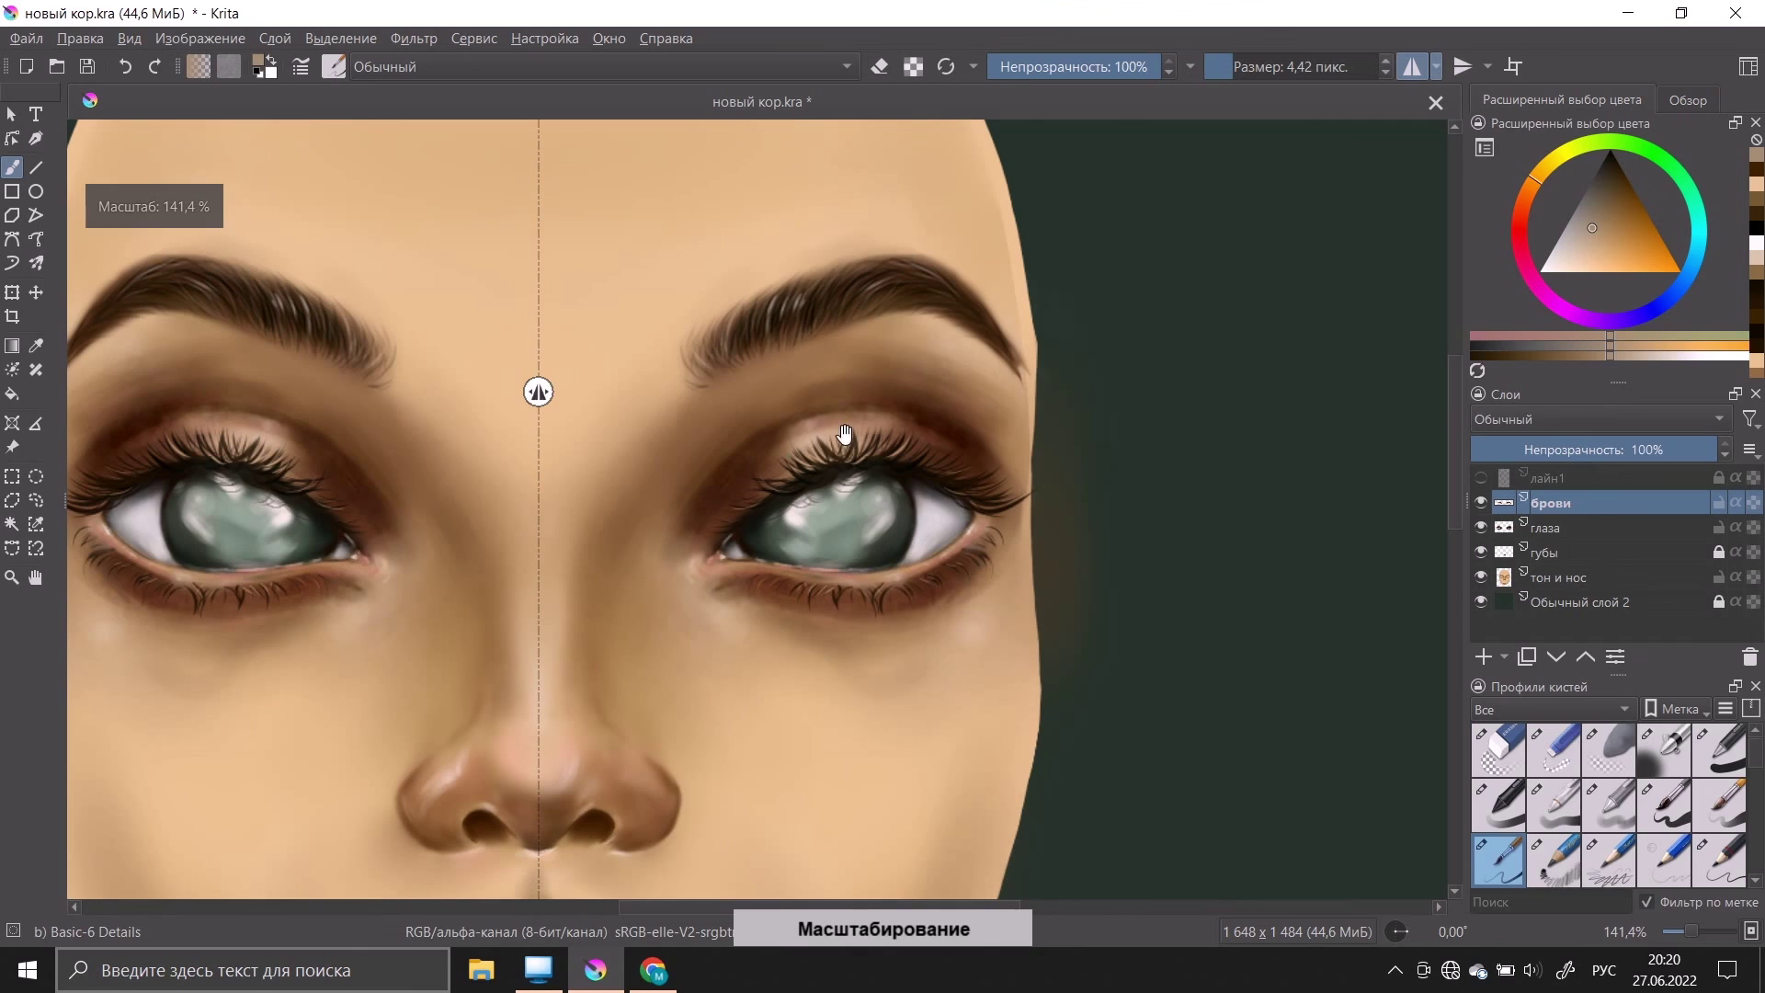
{"action": "left_click_drag", "start_coordinate": [1541, 265], "coordinate": [1584, 253]}
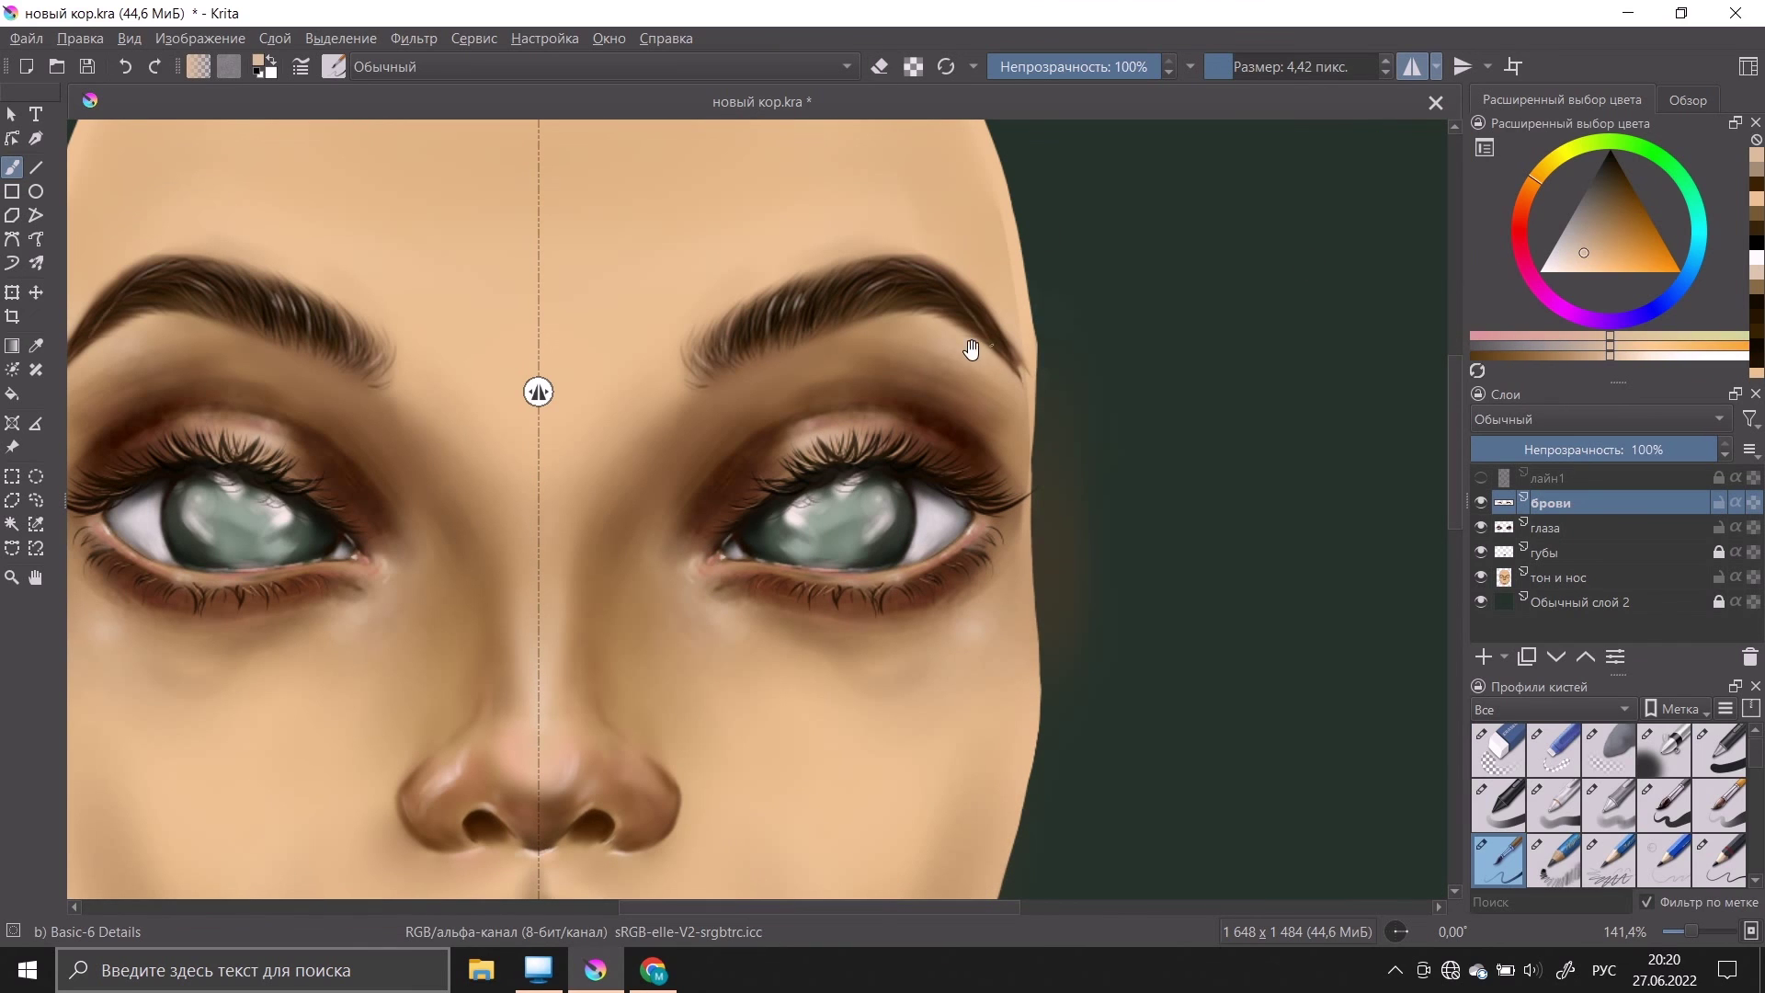
{"action": "key", "text": "ctrl+z"}
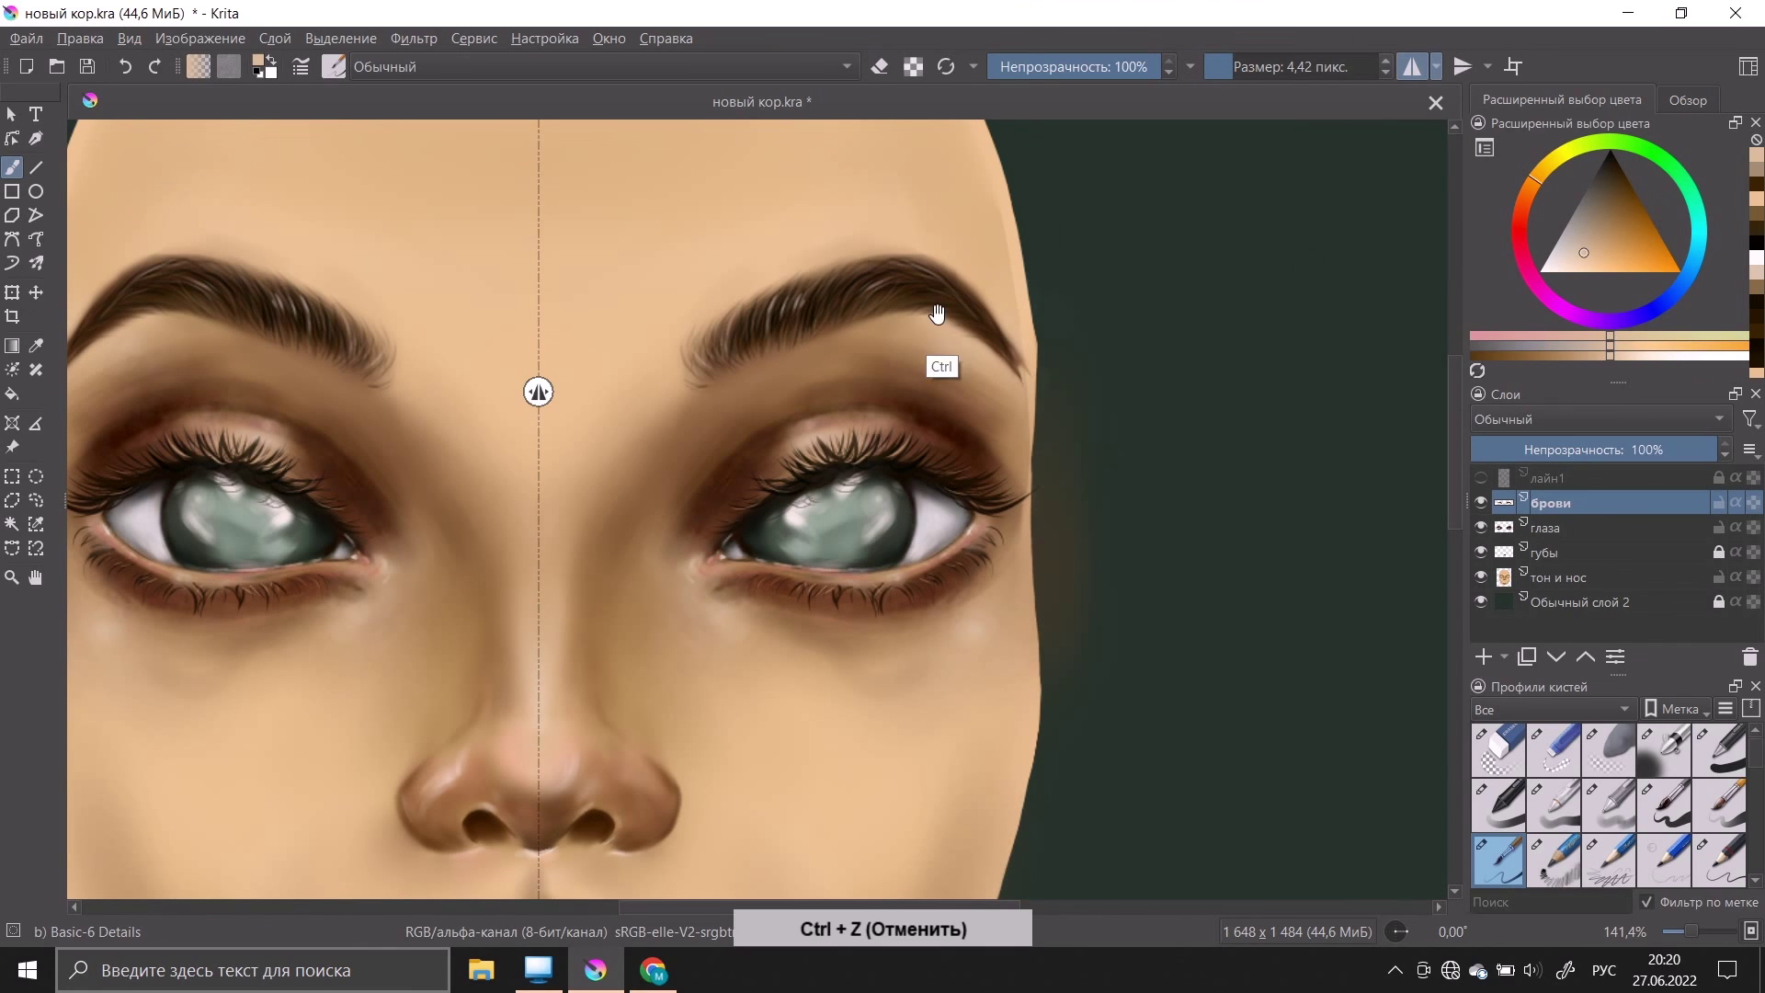